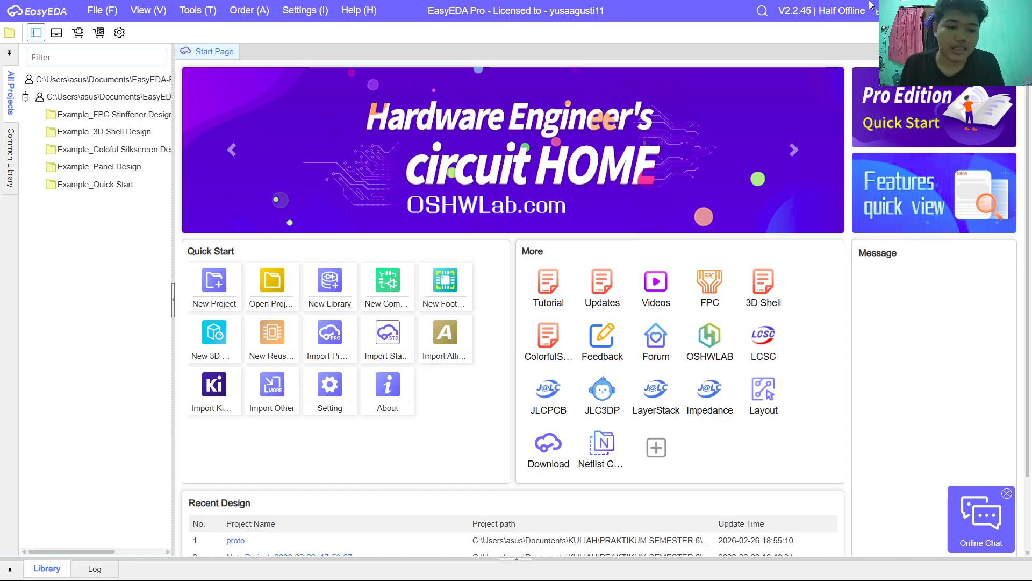
Step: Start a new project and name it buck_boost_converter
{"action": "left_click", "coordinate": [208, 287]}
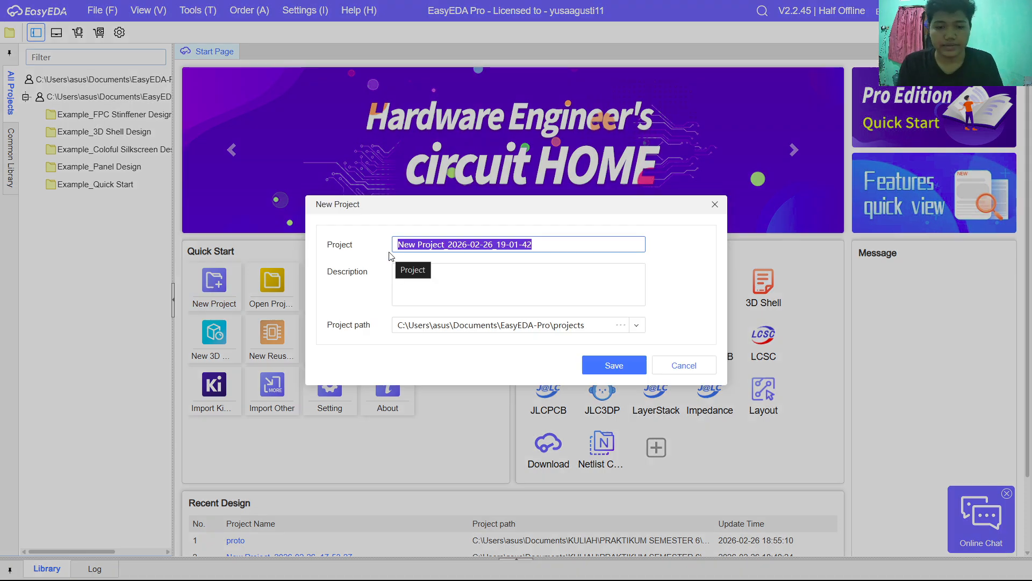
{"action": "type", "text": "buck_"}
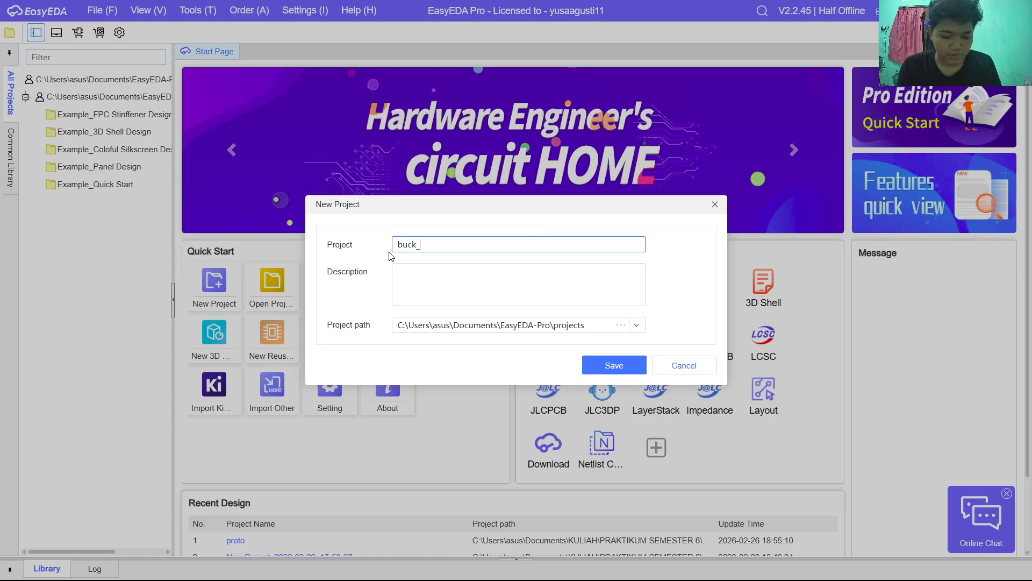
{"action": "type", "text": "boost"}
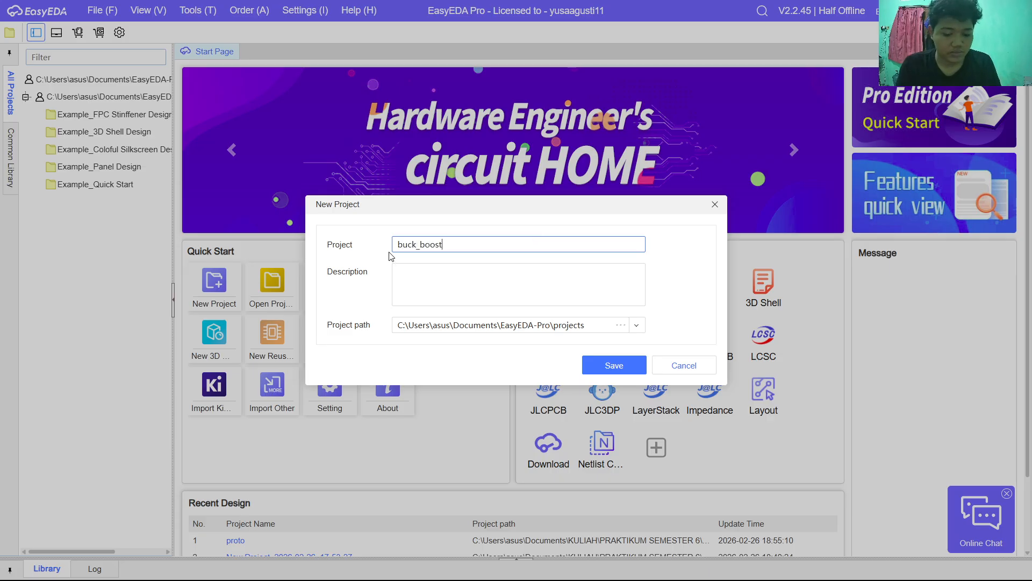
{"action": "type", "text": "_con"}
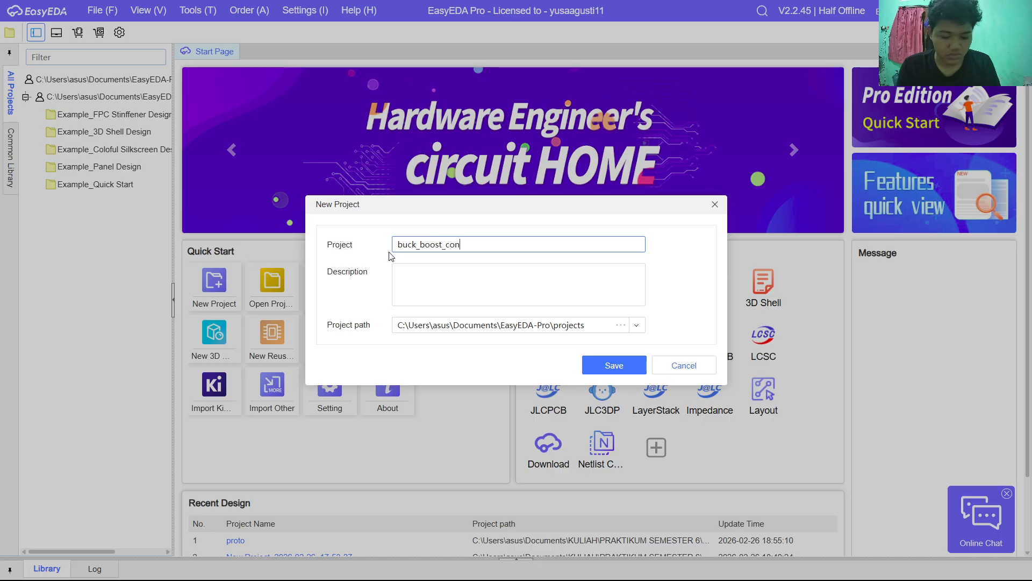
{"action": "type", "text": "verter"}
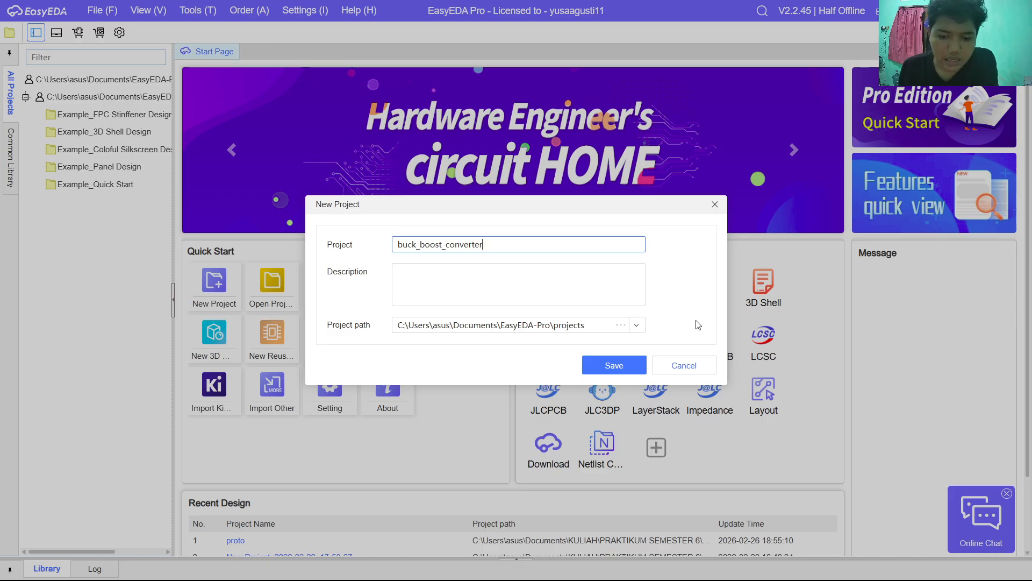
Step: Set the project path to Documents\KULIAH\PRAKTIKUM SEMESTER 6\PRAKTIKUM MEKATRONIKA and save the new project
{"action": "left_click", "coordinate": [637, 325]}
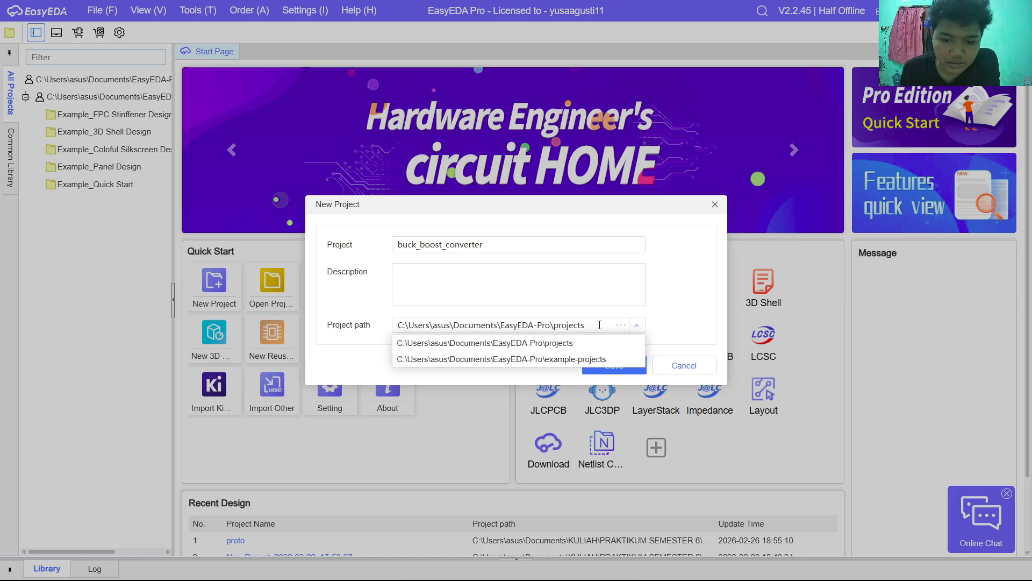
{"action": "left_click", "coordinate": [621, 325]}
{"action": "left_click", "coordinate": [77, 179]}
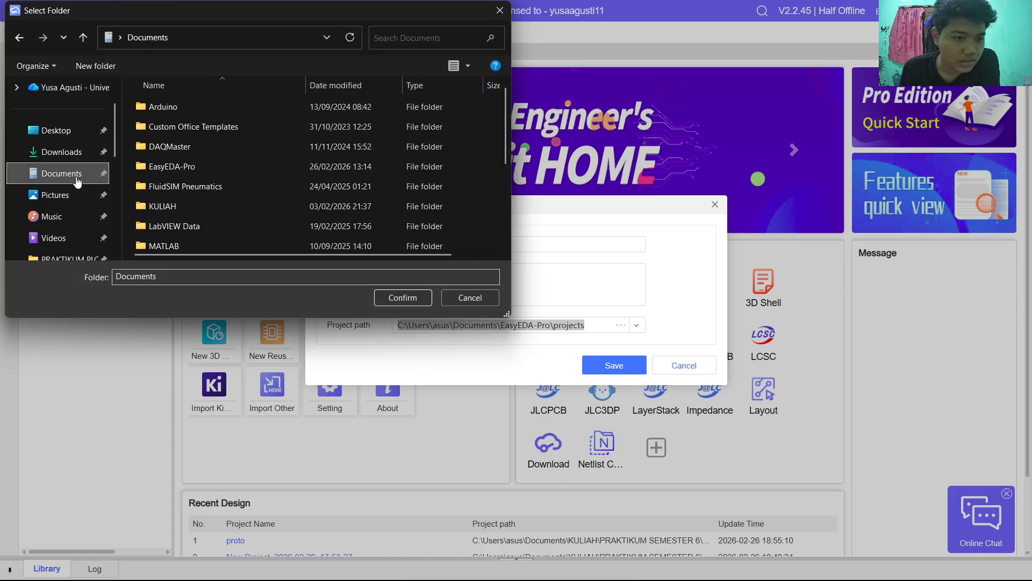
{"action": "double_click", "coordinate": [181, 209]}
{"action": "double_click", "coordinate": [220, 243]}
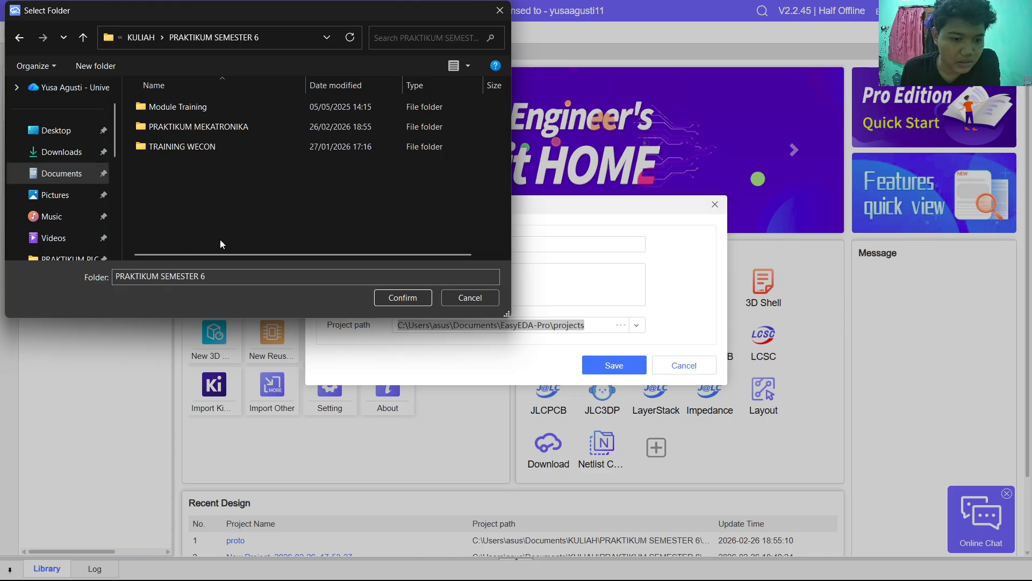
{"action": "double_click", "coordinate": [214, 126]}
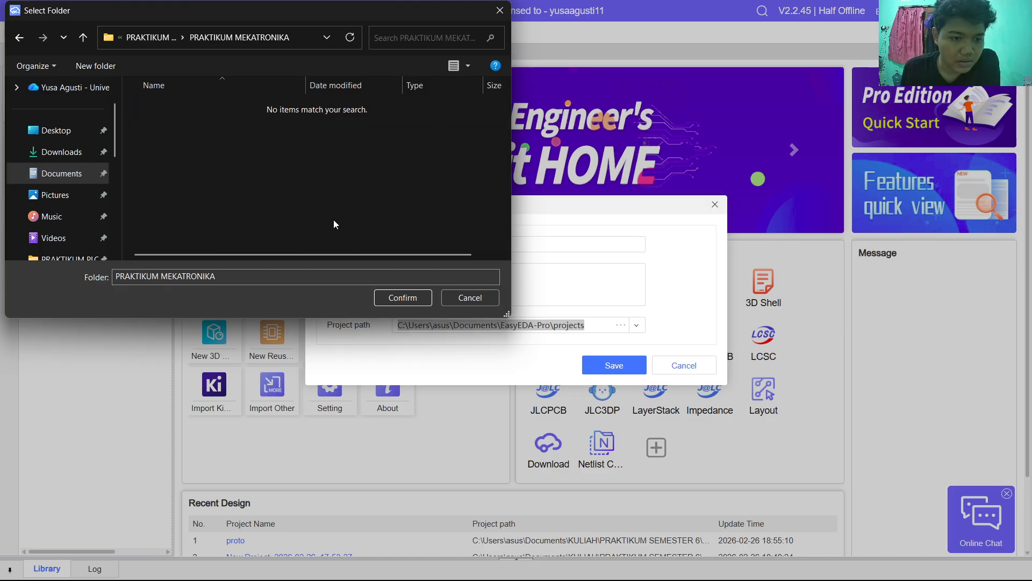
{"action": "left_click", "coordinate": [397, 298]}
{"action": "left_click", "coordinate": [605, 362]}
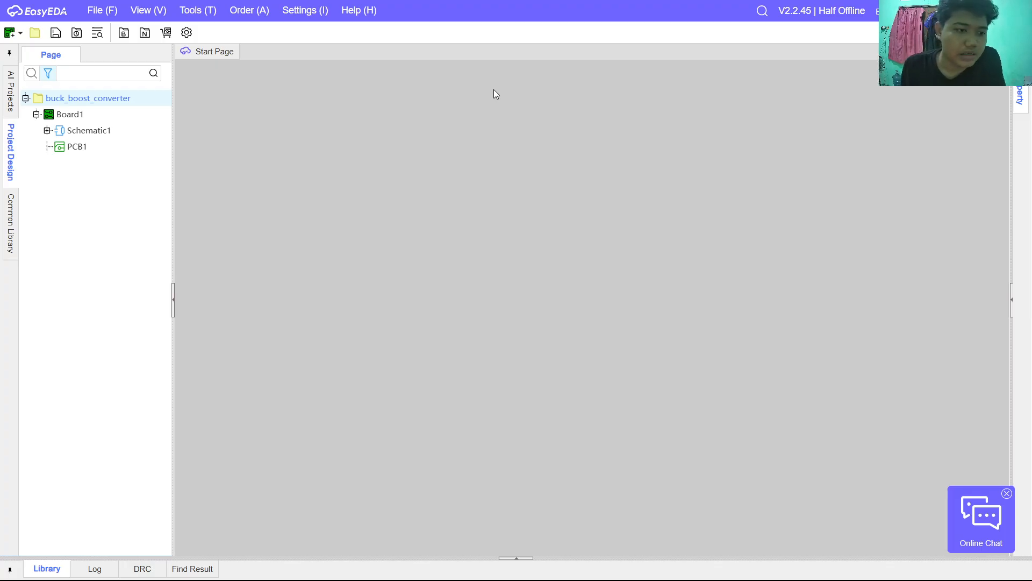
Step: Open the Schematic1 page and look through the common library's schematic parts from resistors to inductors
{"action": "double_click", "coordinate": [92, 131]}
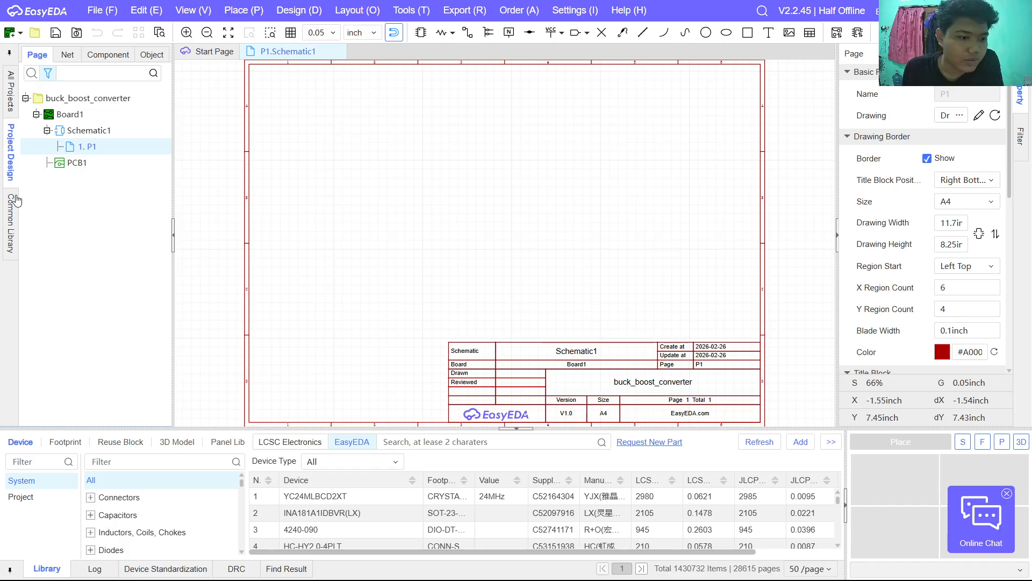
{"action": "left_click", "coordinate": [10, 220]}
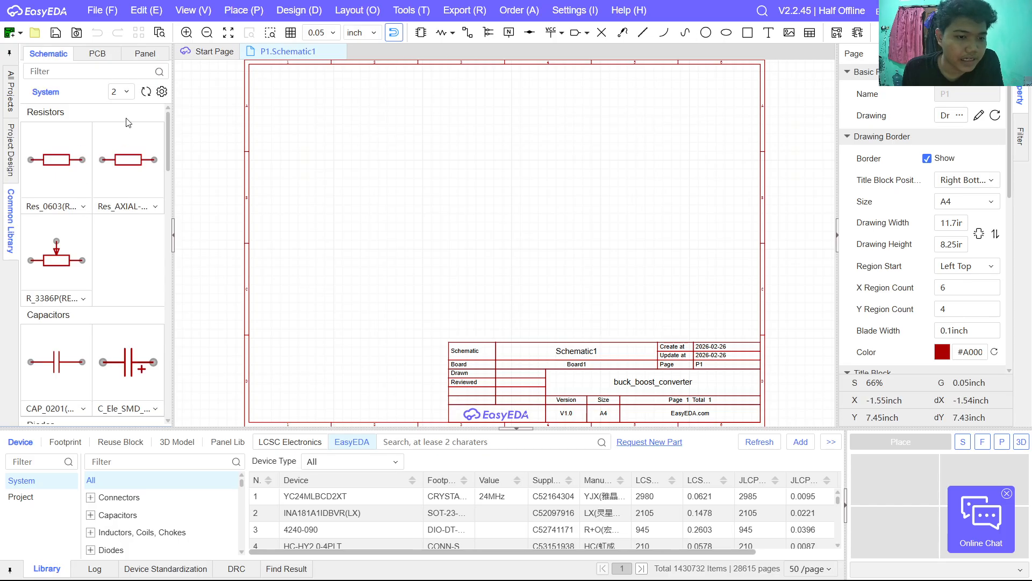
{"action": "scroll", "coordinate": [121, 132], "scroll_direction": "down", "scroll_amount": 5}
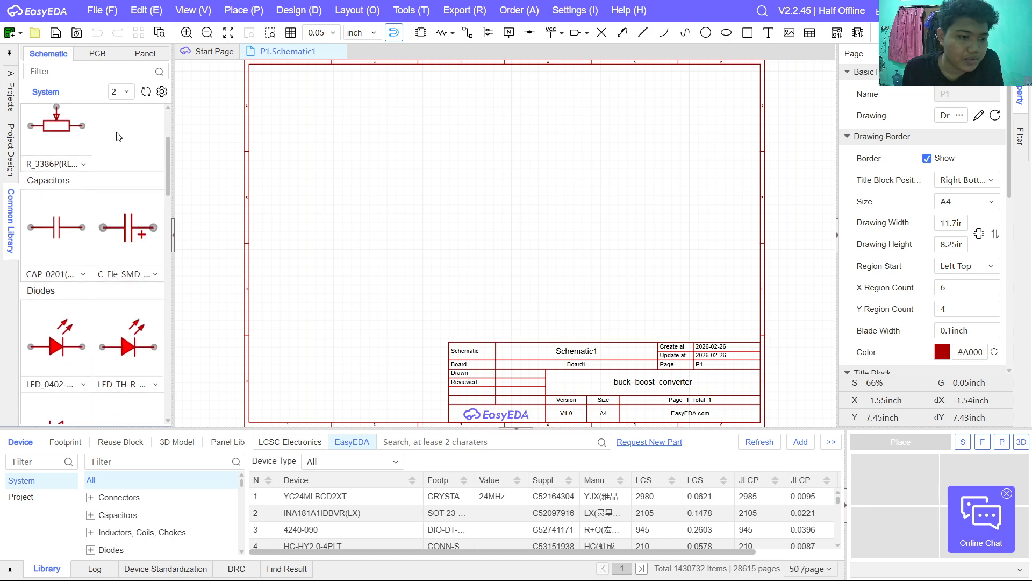
{"action": "scroll", "coordinate": [118, 137], "scroll_direction": "down", "scroll_amount": 4}
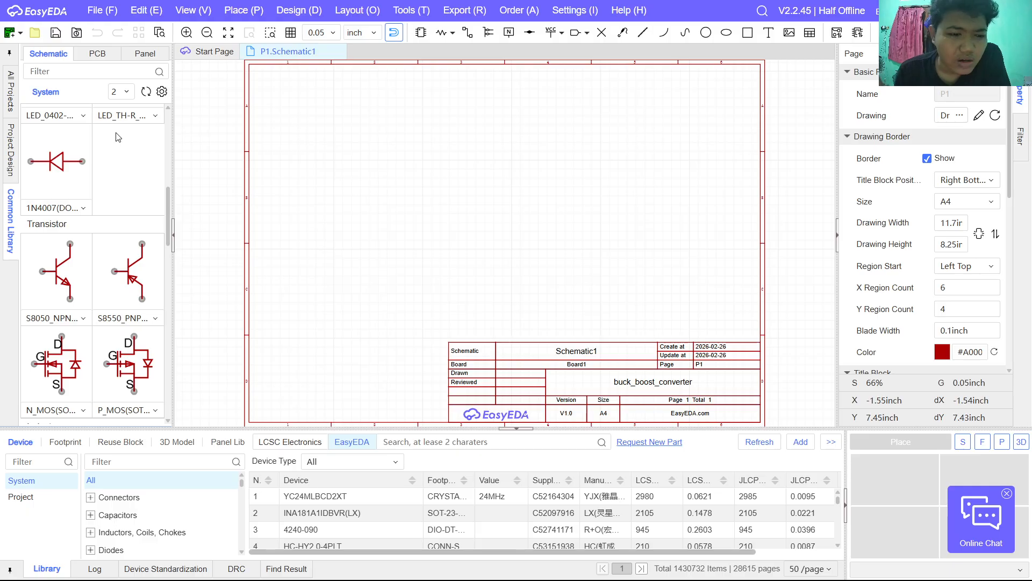
{"action": "scroll", "coordinate": [81, 179], "scroll_direction": "down", "scroll_amount": 3}
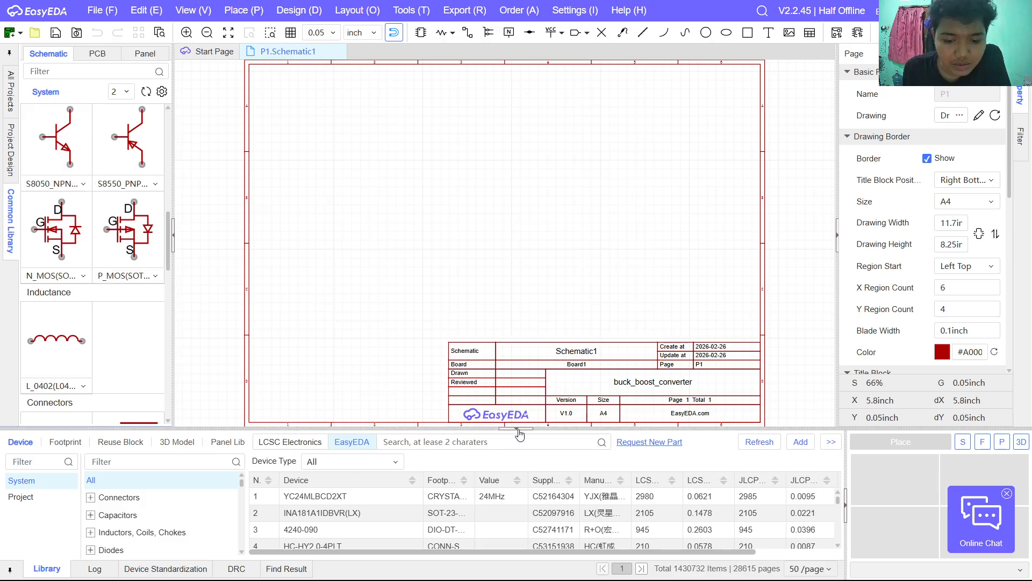
Step: Enlarge the device library and inspect the YC24MLBCD2XT and INA181A1IDBVR(LX) devices, including the latter's 3D model
{"action": "left_click_drag", "start_coordinate": [547, 433], "coordinate": [540, 341]}
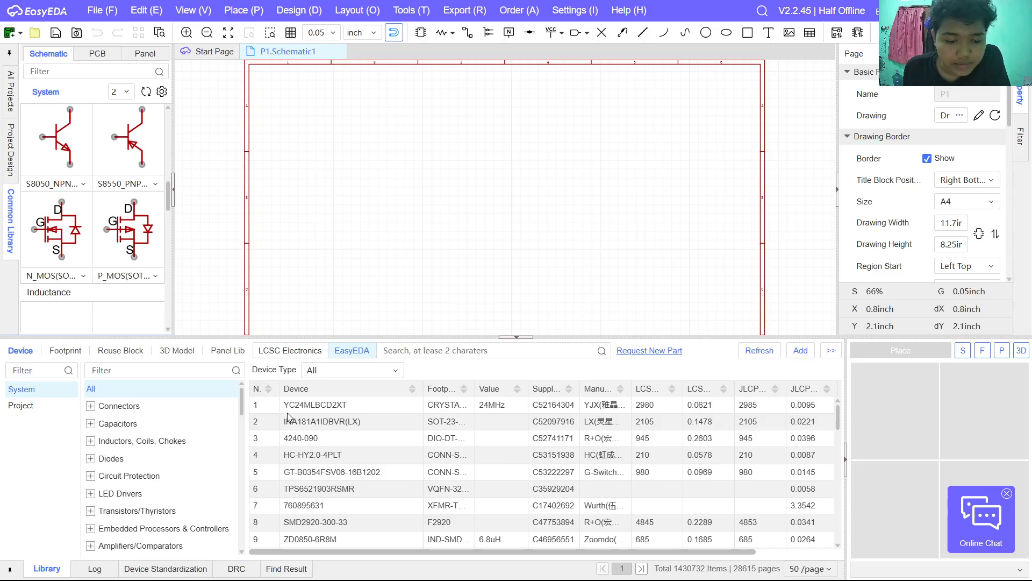
{"action": "double_click", "coordinate": [305, 409]}
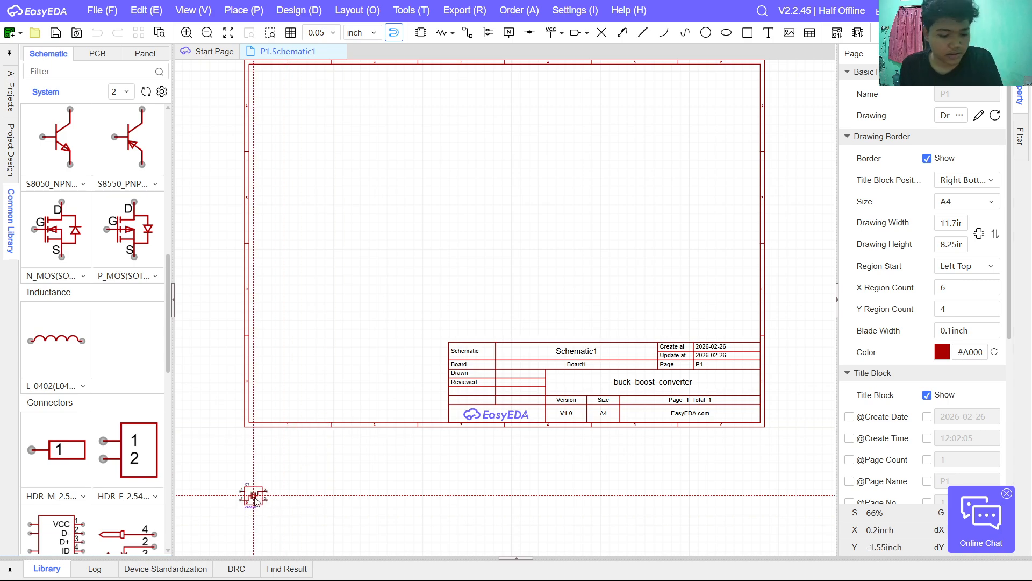
{"action": "key", "text": "Escape"}
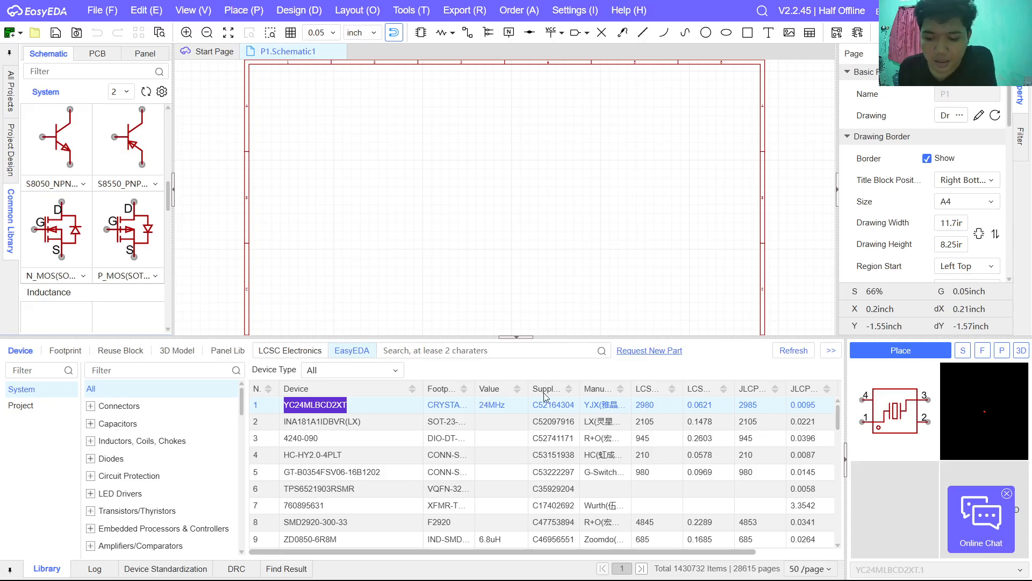
{"action": "left_click", "coordinate": [356, 424]}
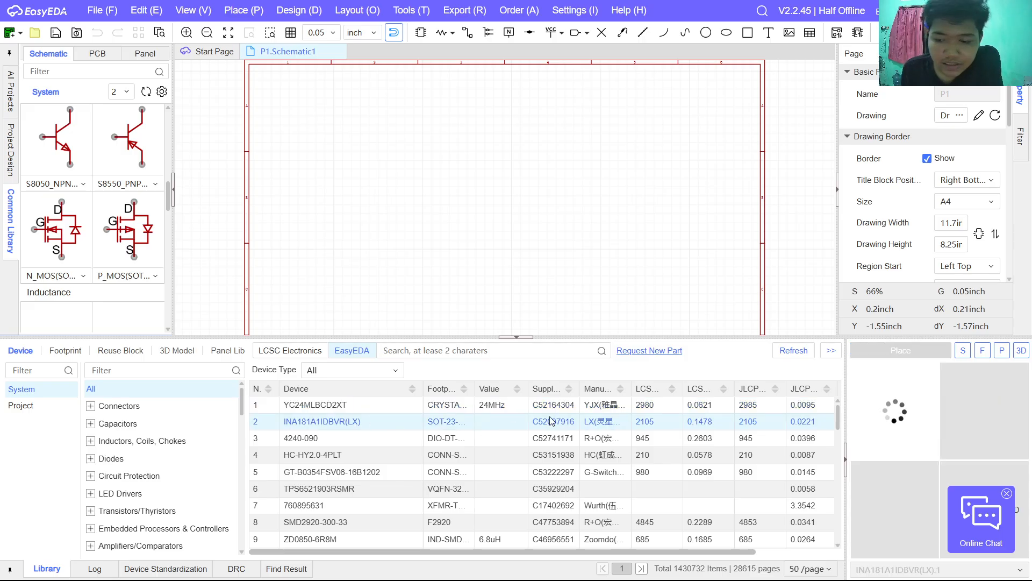
{"action": "left_click", "coordinate": [1006, 493]}
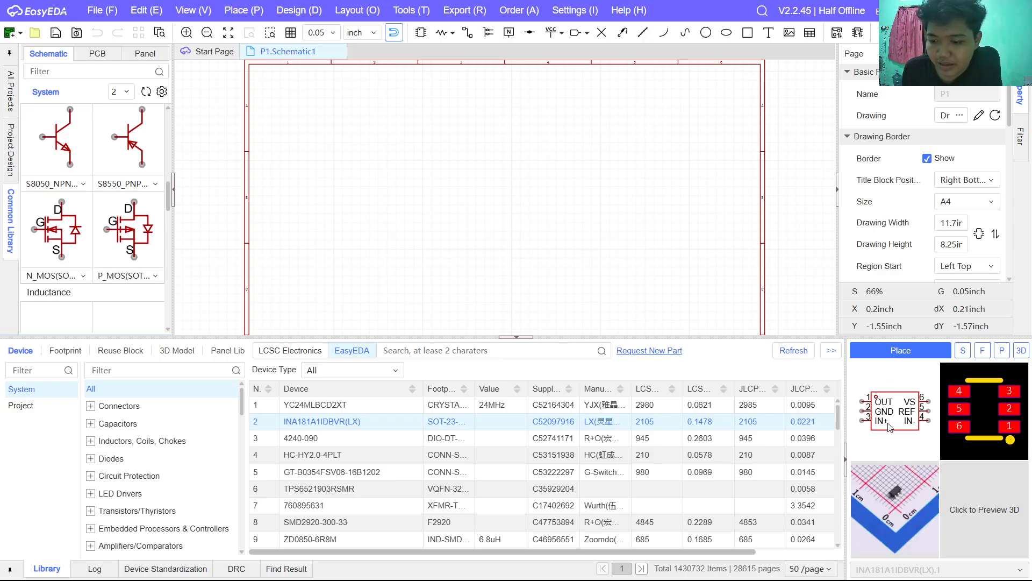
{"action": "left_click", "coordinate": [984, 494]}
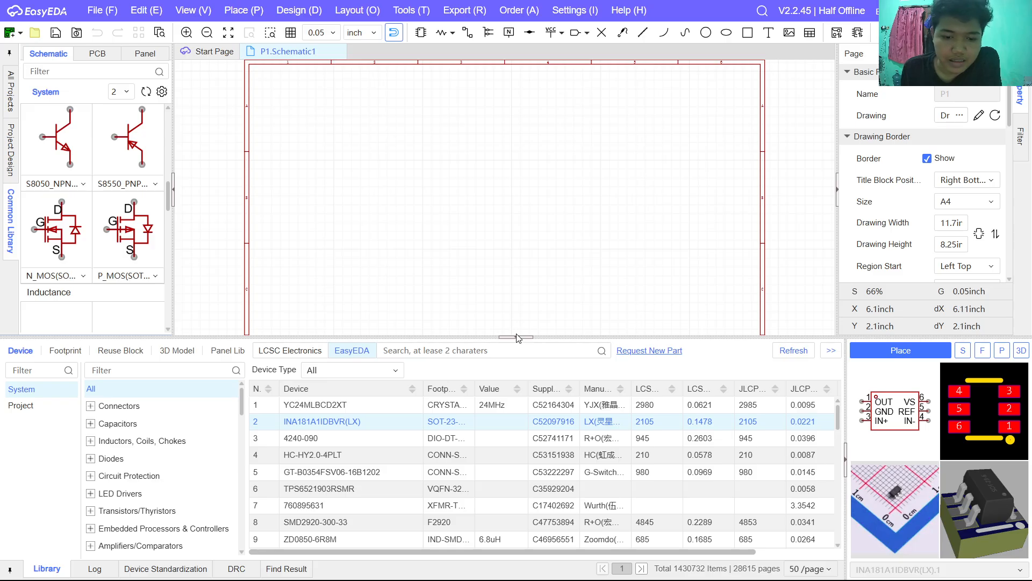
{"action": "left_click", "coordinate": [517, 337]}
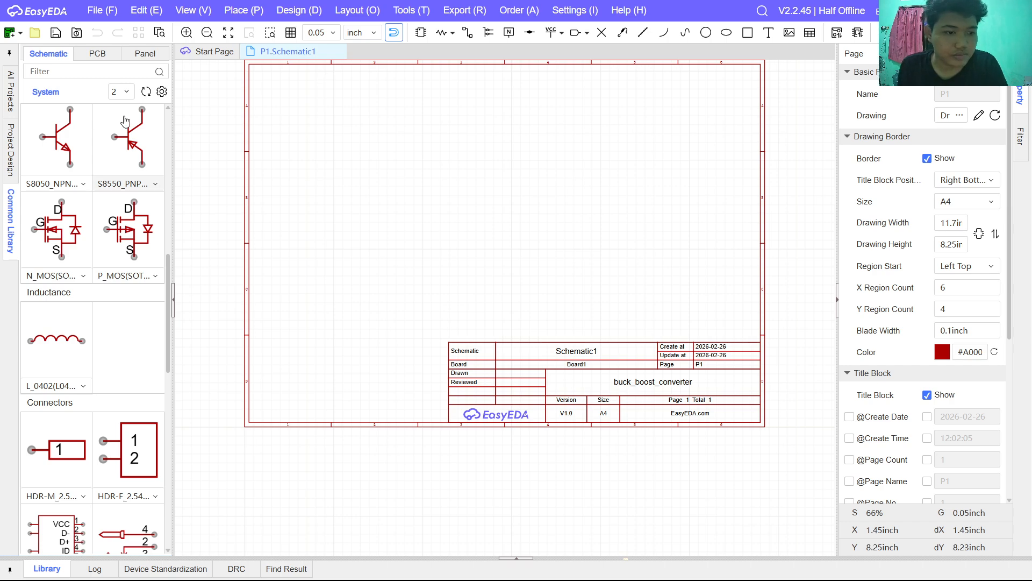
Step: Place one Res_0603 resistor from the common library in the upper middle of the schematic sheet
{"action": "scroll", "coordinate": [65, 342], "scroll_direction": "down", "scroll_amount": 3}
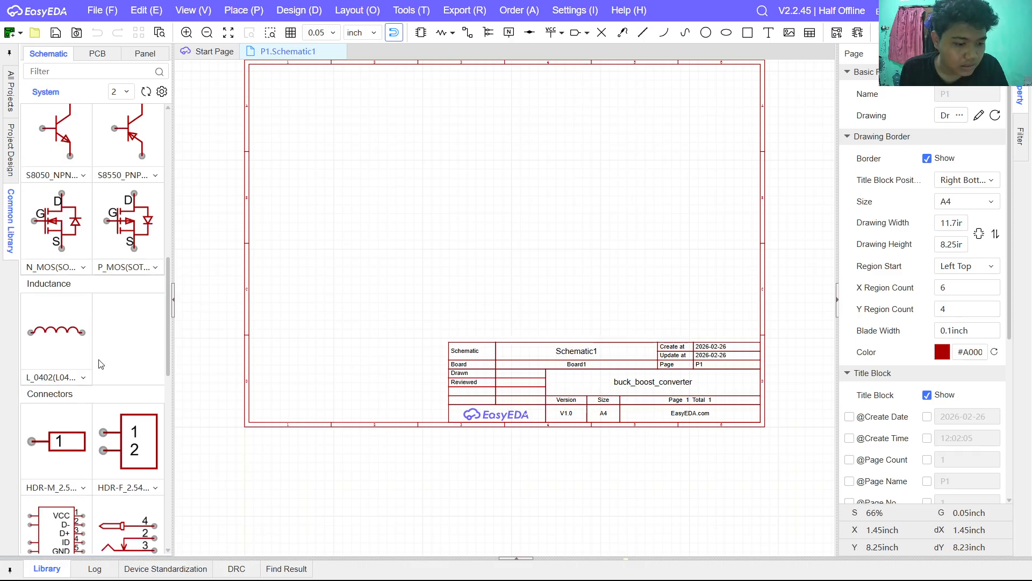
{"action": "scroll", "coordinate": [100, 360], "scroll_direction": "up", "scroll_amount": 10}
{"action": "scroll", "coordinate": [99, 361], "scroll_direction": "up", "scroll_amount": 3}
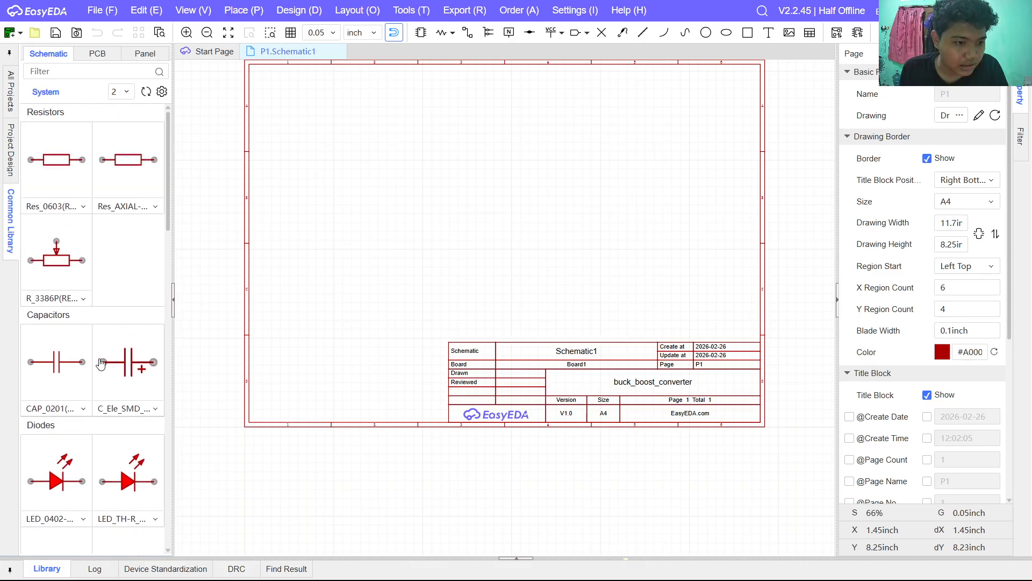
{"action": "left_click", "coordinate": [59, 160]}
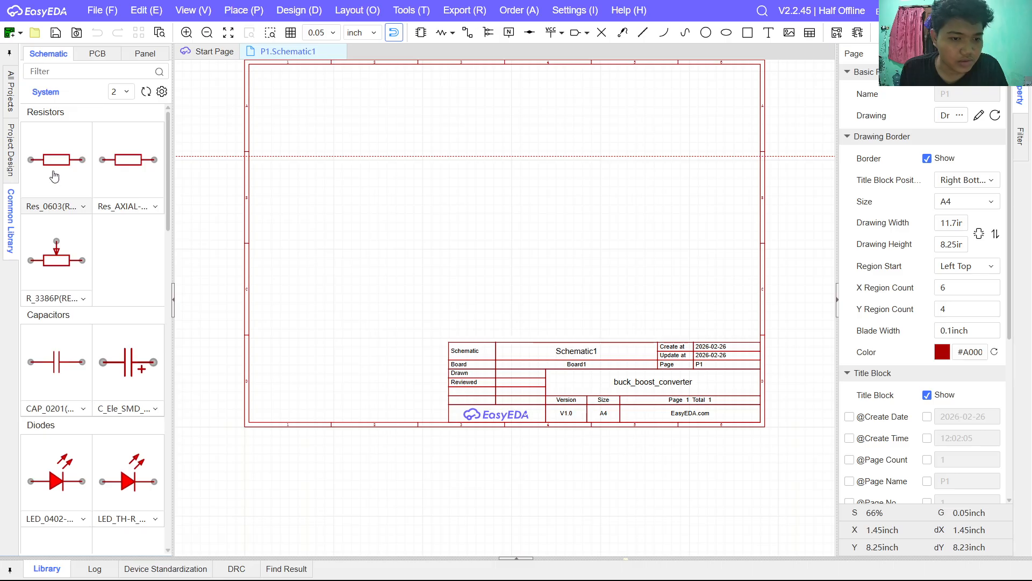
{"action": "left_click", "coordinate": [535, 179]}
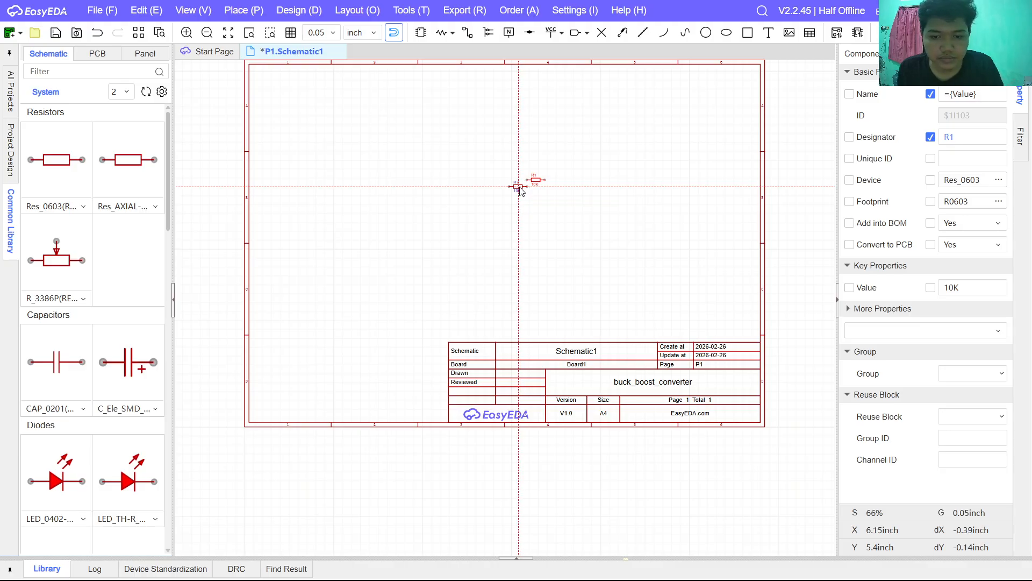
{"action": "key", "text": "Escape"}
Step: Move resistor R1 down by about 0.5 inch and rotate it to a vertical orientation
{"action": "scroll", "coordinate": [545, 193], "scroll_direction": "up", "scroll_amount": 1}
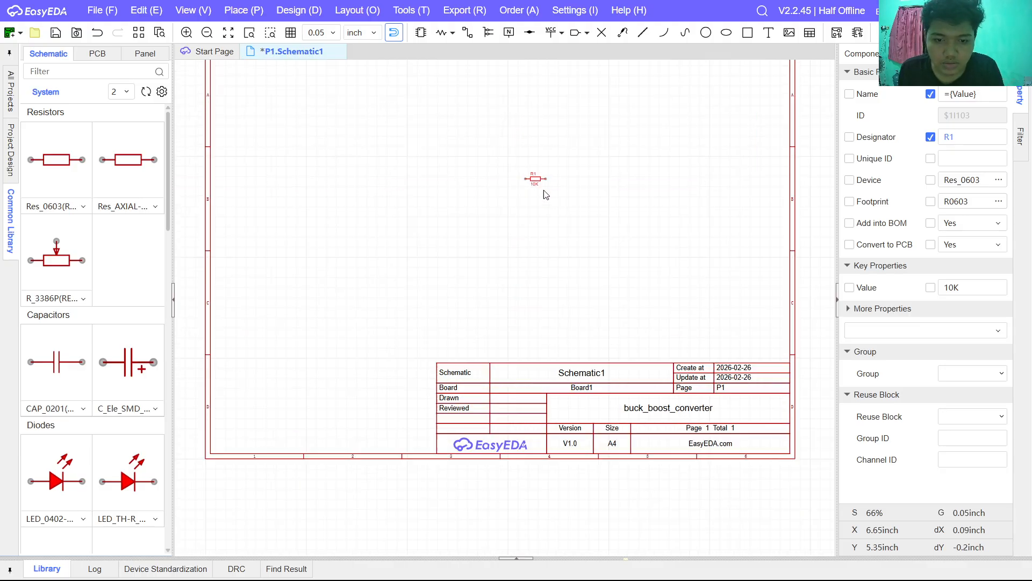
{"action": "scroll", "coordinate": [545, 194], "scroll_direction": "up", "scroll_amount": 5}
{"action": "scroll", "coordinate": [513, 190], "scroll_direction": "up", "scroll_amount": 1}
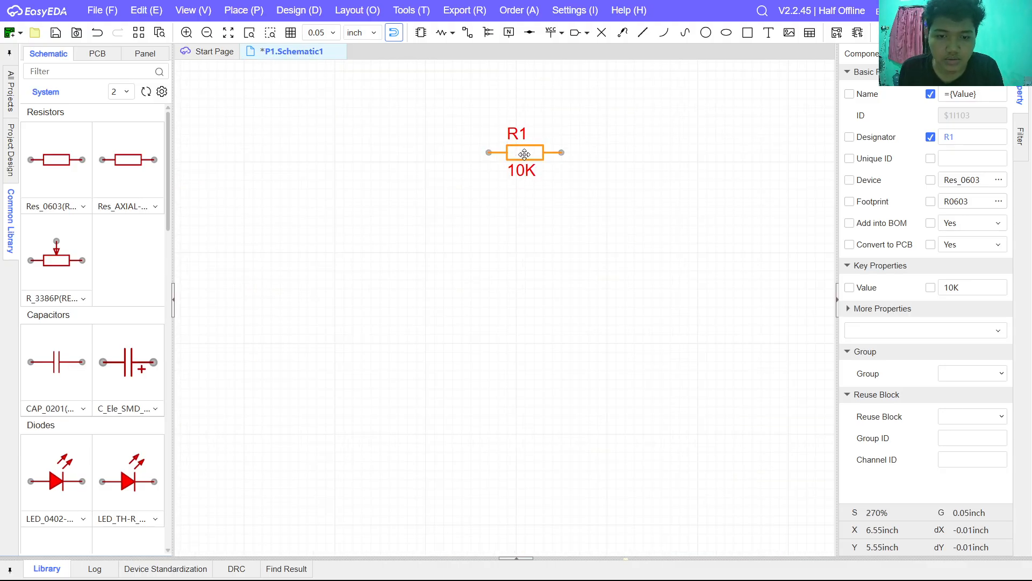
{"action": "left_click_drag", "start_coordinate": [525, 155], "coordinate": [524, 255]}
{"action": "key", "text": "space"}
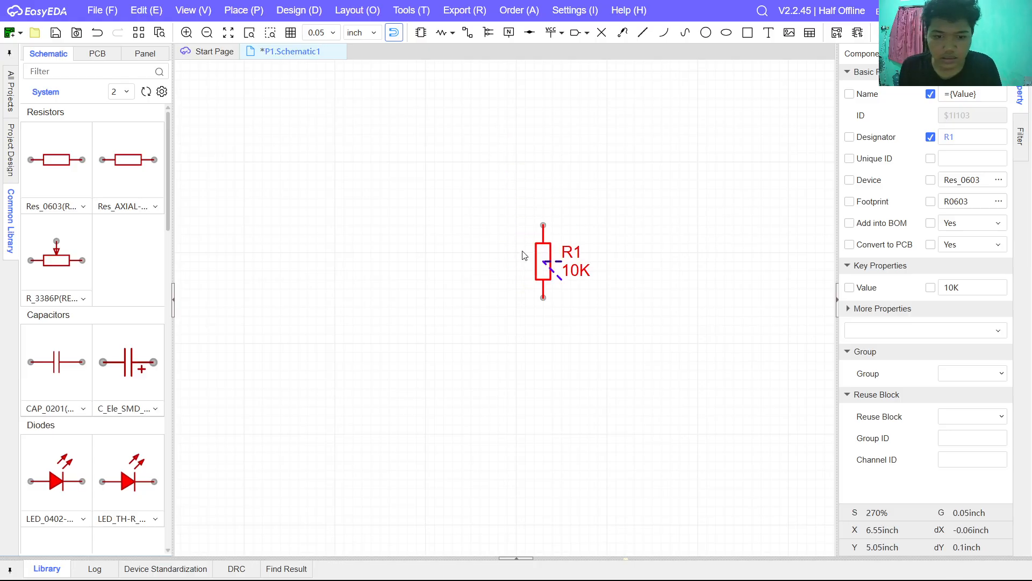
{"action": "left_click", "coordinate": [418, 248]}
Step: Set the value of resistor R1 to 330
{"action": "left_click", "coordinate": [572, 273]}
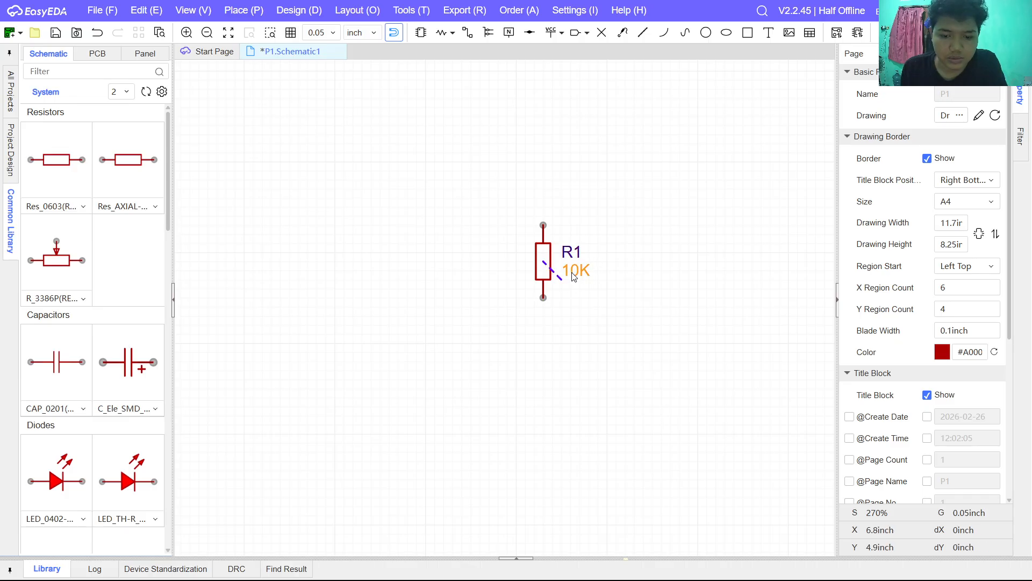
{"action": "double_click", "coordinate": [572, 273]}
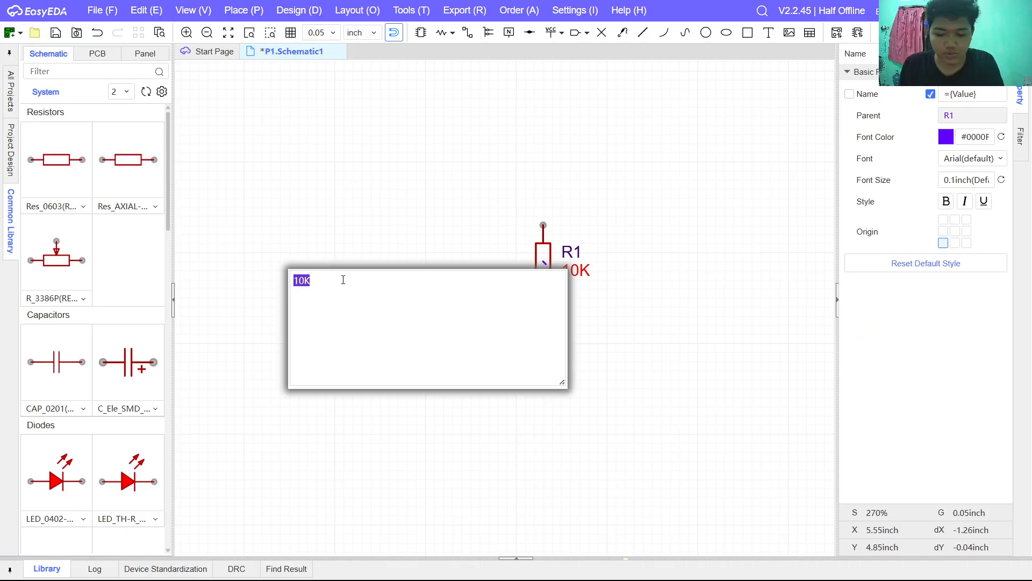
{"action": "key", "text": "BackSpace"}
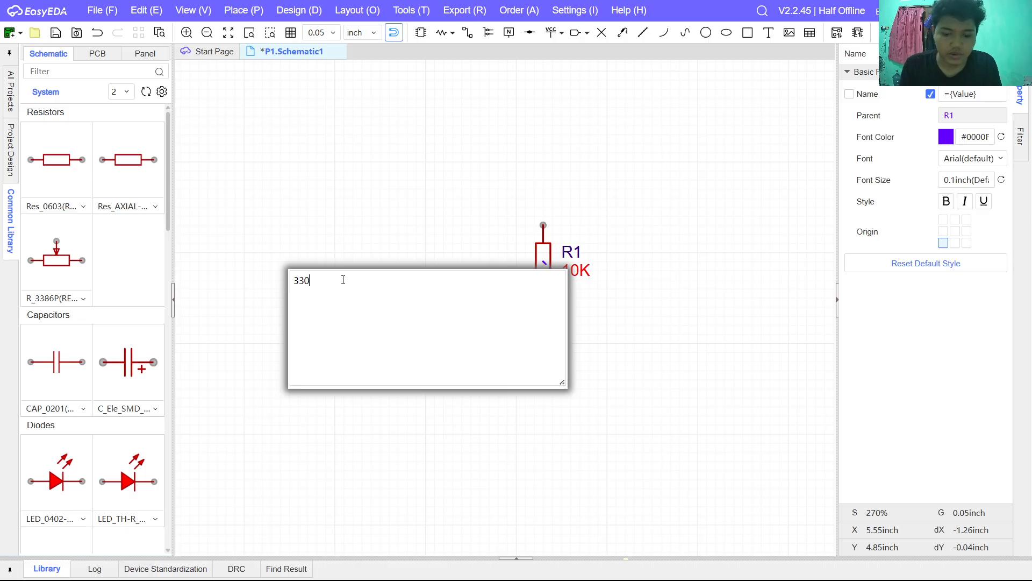
{"action": "key", "text": "Return"}
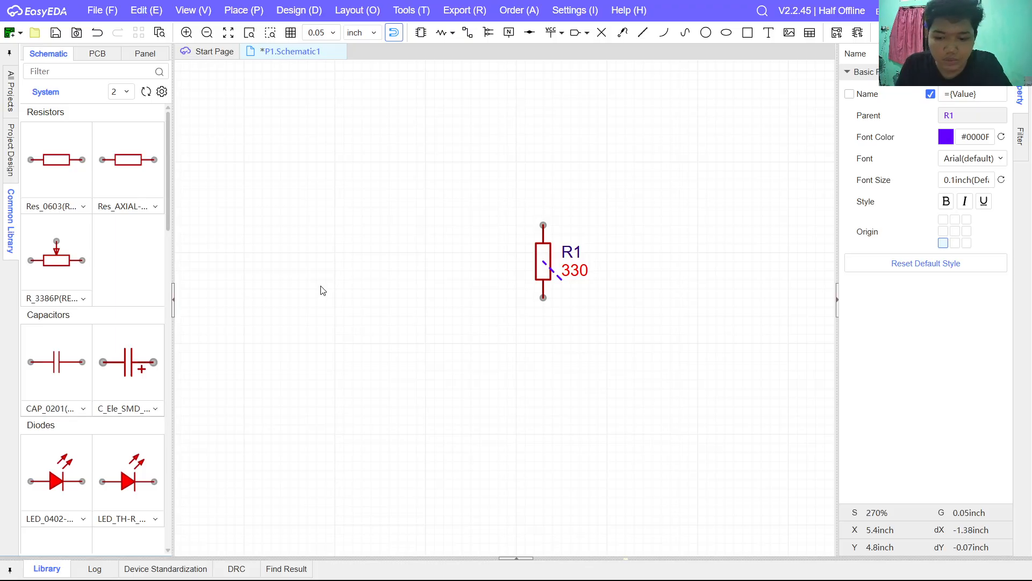
Step: Place one CAP_0805 capacitor from the common library vertically, about 0.5 inch to the left of resistor R1
{"action": "scroll", "coordinate": [93, 261], "scroll_direction": "down", "scroll_amount": 3}
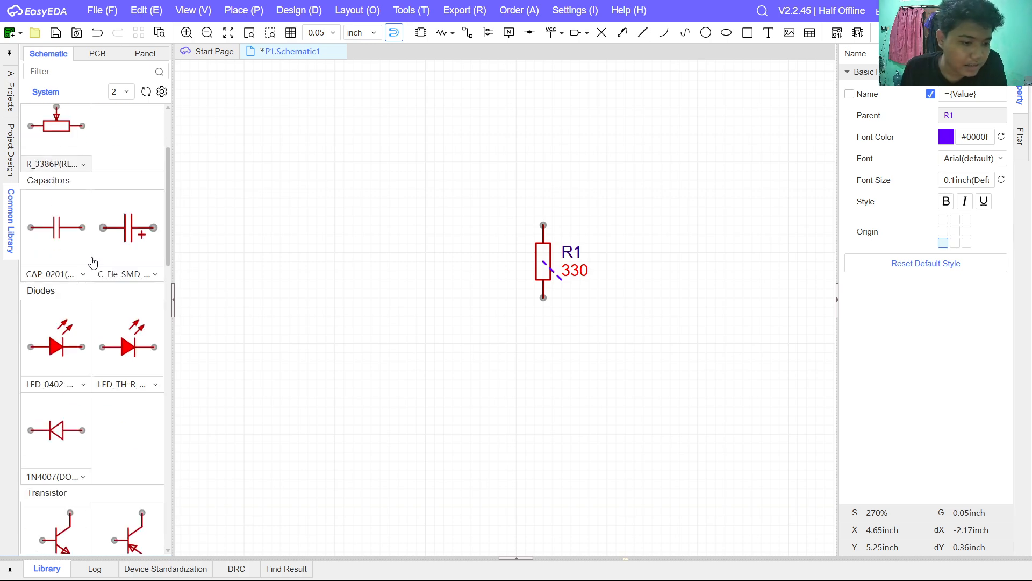
{"action": "left_click", "coordinate": [68, 274]}
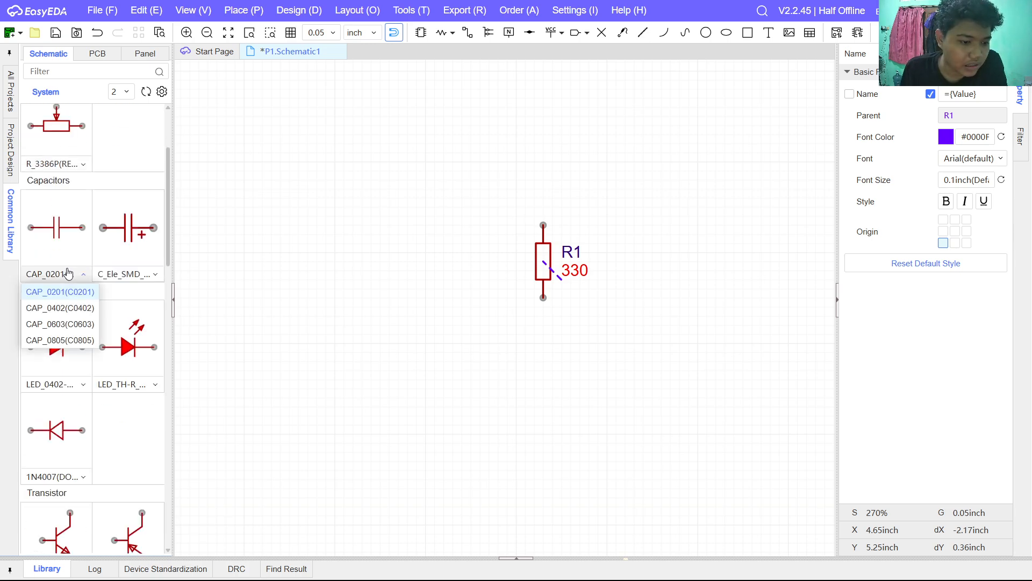
{"action": "left_click", "coordinate": [72, 340]}
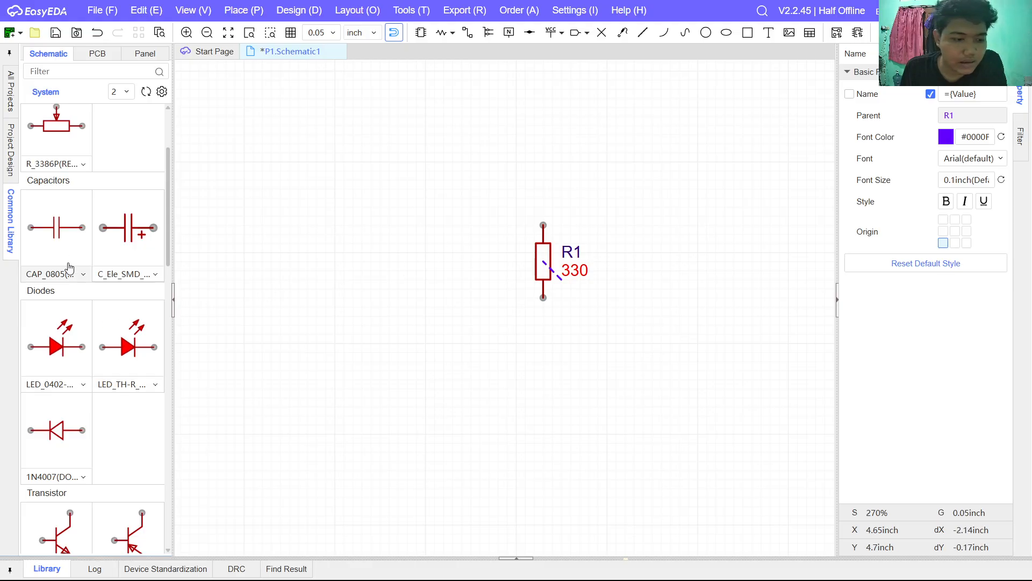
{"action": "left_click", "coordinate": [450, 260]}
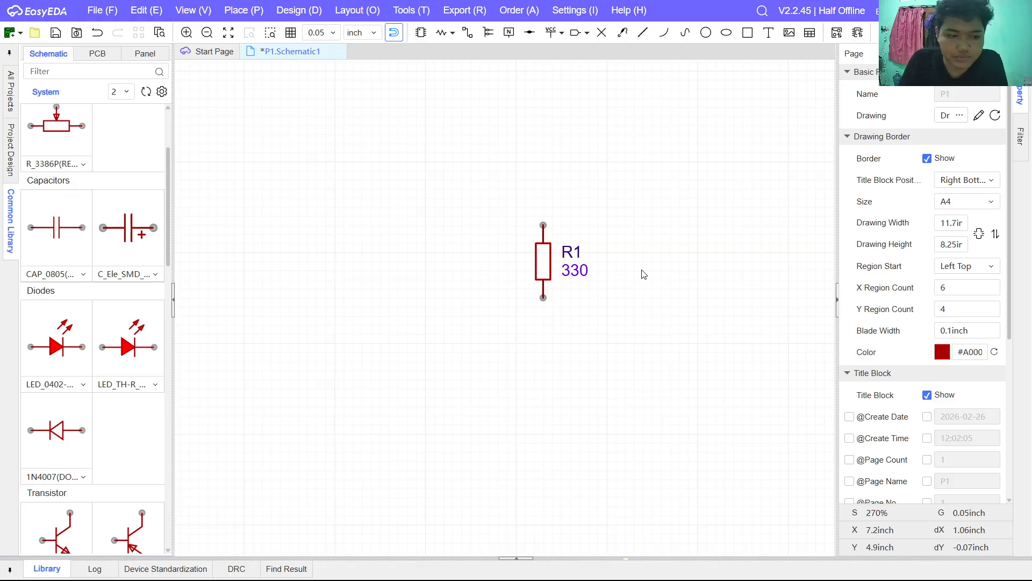
{"action": "left_click", "coordinate": [66, 232]}
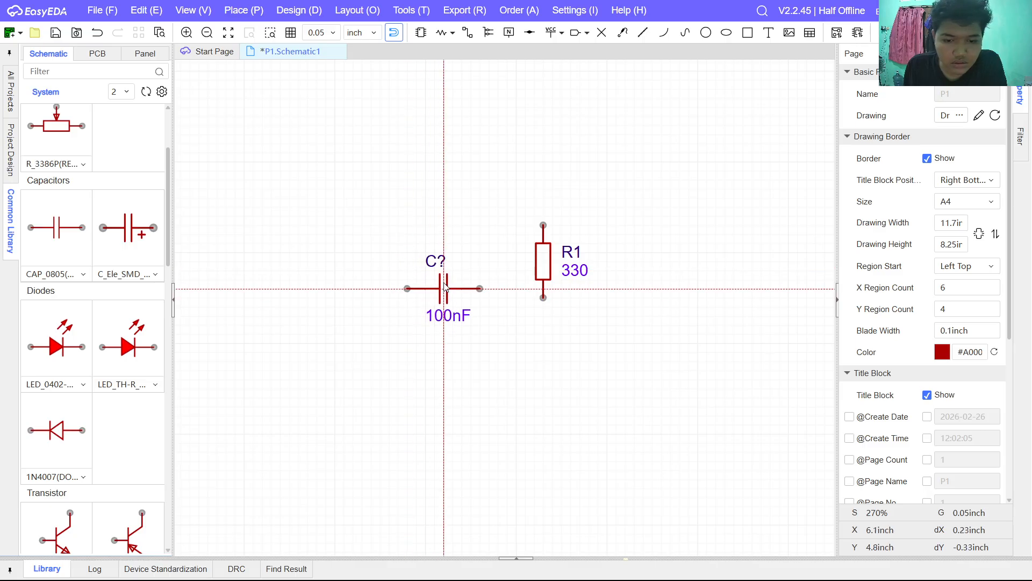
{"action": "key", "text": "space"}
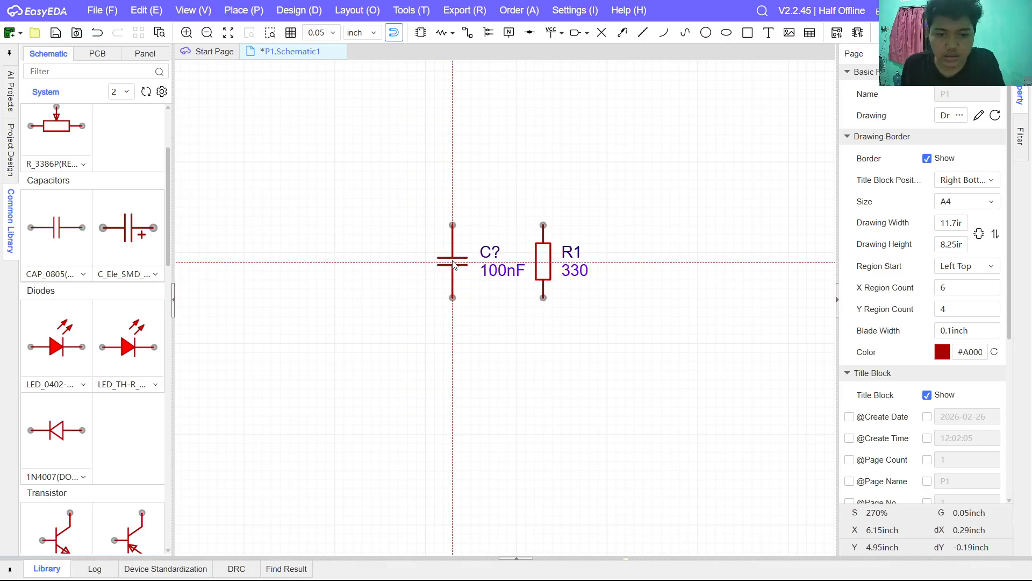
{"action": "left_click", "coordinate": [453, 263]}
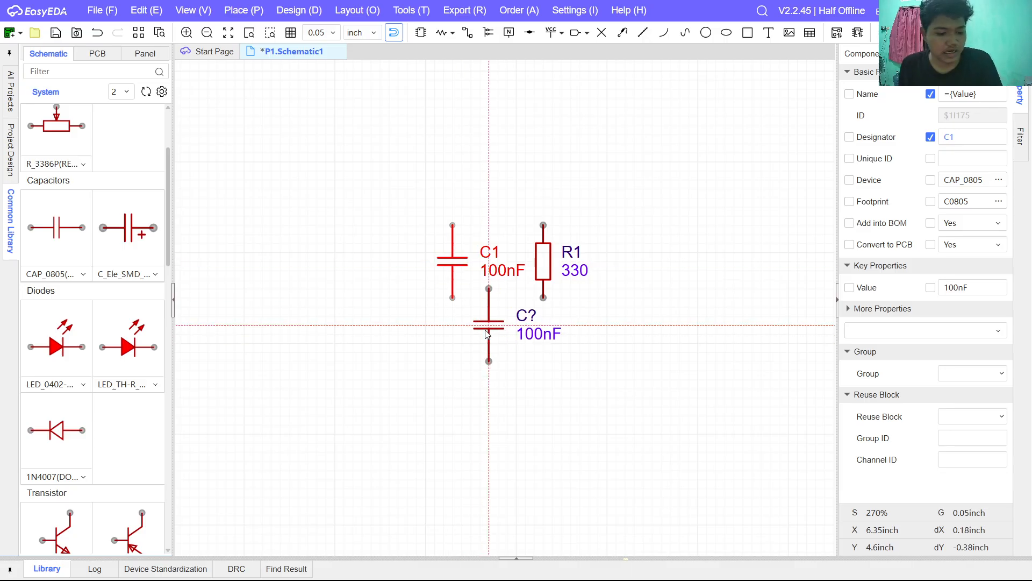
{"action": "key", "text": "Escape"}
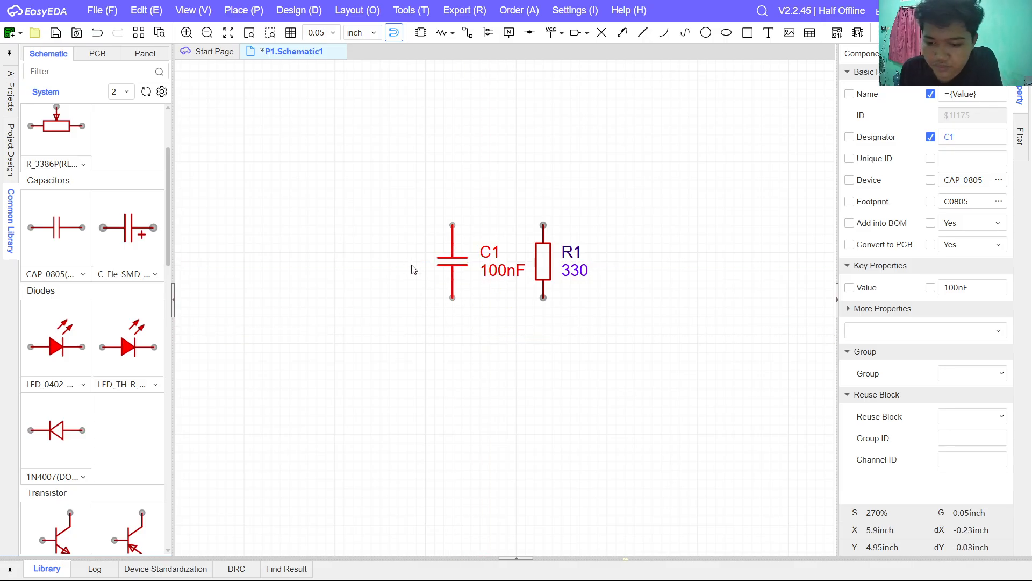
Step: Place one 1N4007 diode horizontally, above and to the left of capacitor C1
{"action": "left_click", "coordinate": [53, 442]}
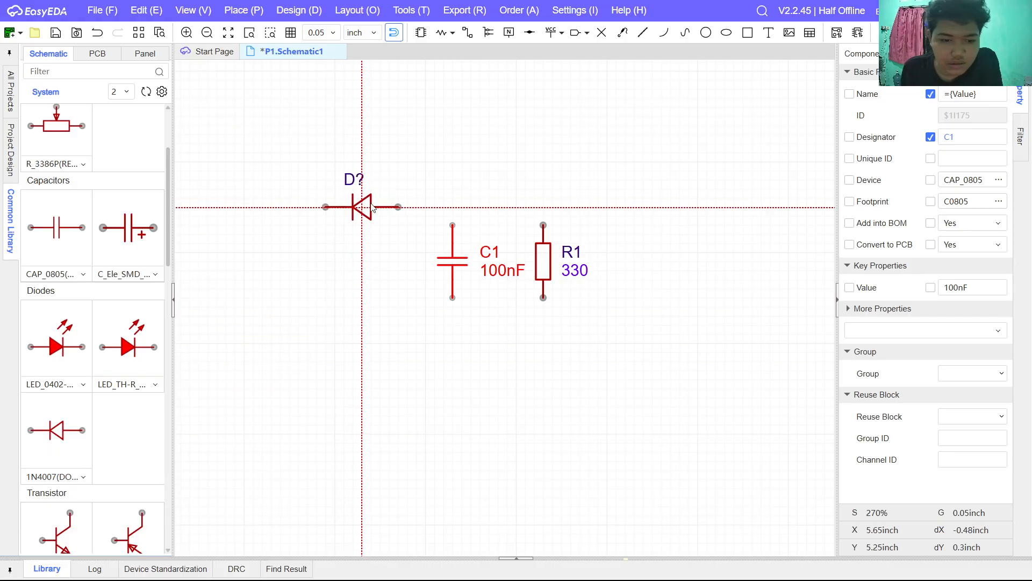
{"action": "left_click", "coordinate": [371, 207]}
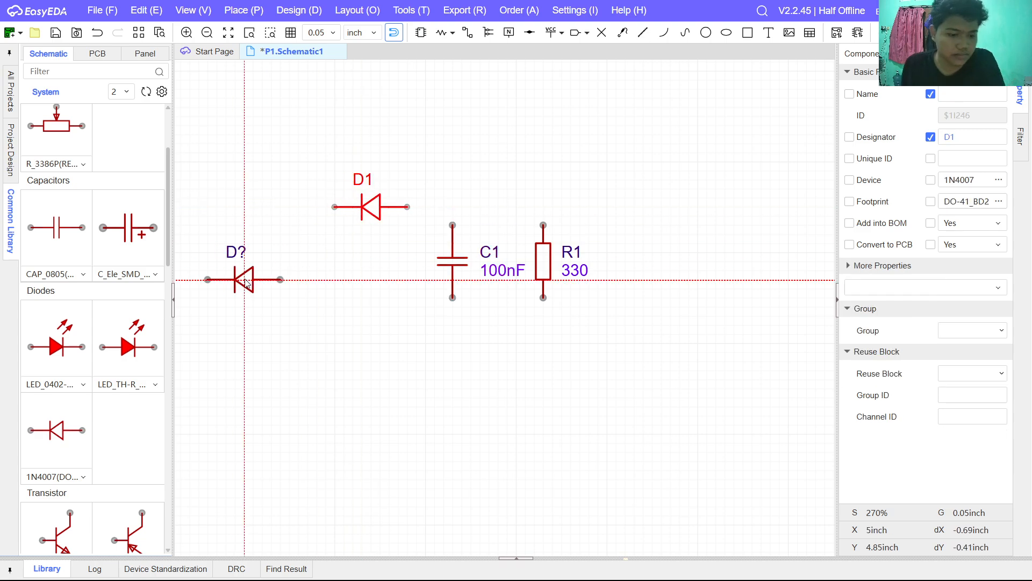
{"action": "key", "text": "Escape"}
Step: Place one L_0402 inductor vertically, below and to the left of diode D1
{"action": "scroll", "coordinate": [140, 375], "scroll_direction": "down", "scroll_amount": 6}
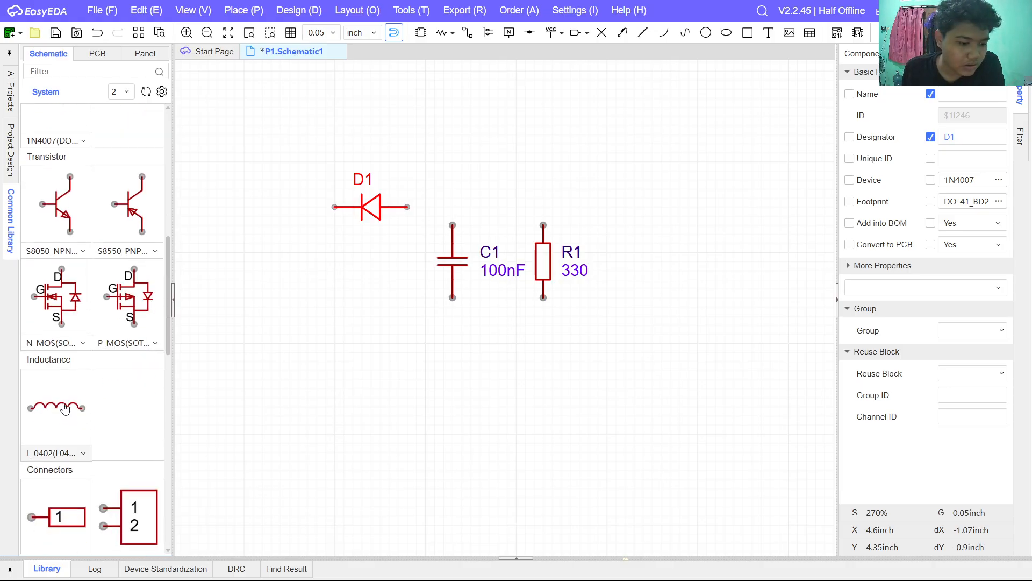
{"action": "left_click", "coordinate": [65, 408]}
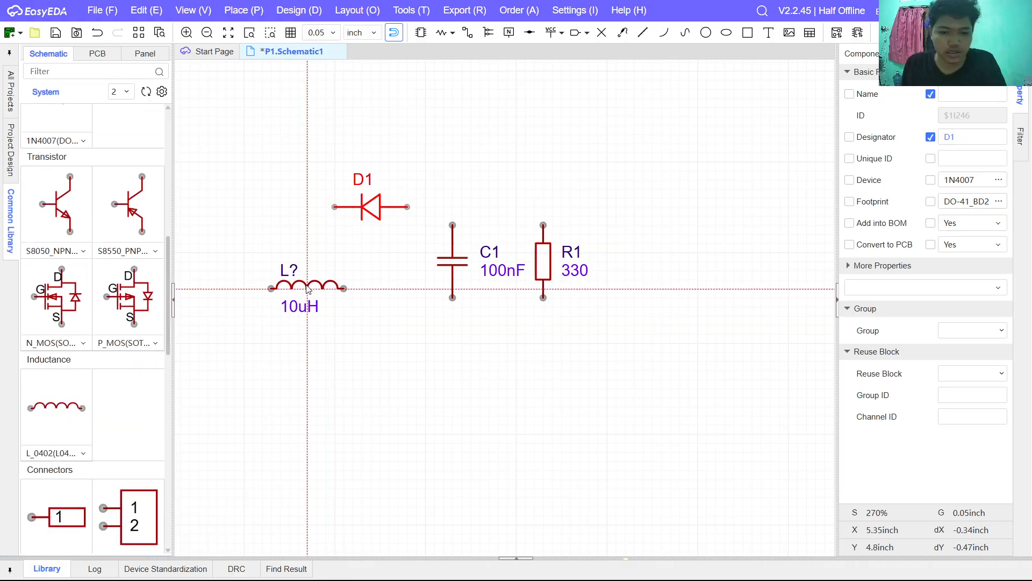
{"action": "key", "text": "space"}
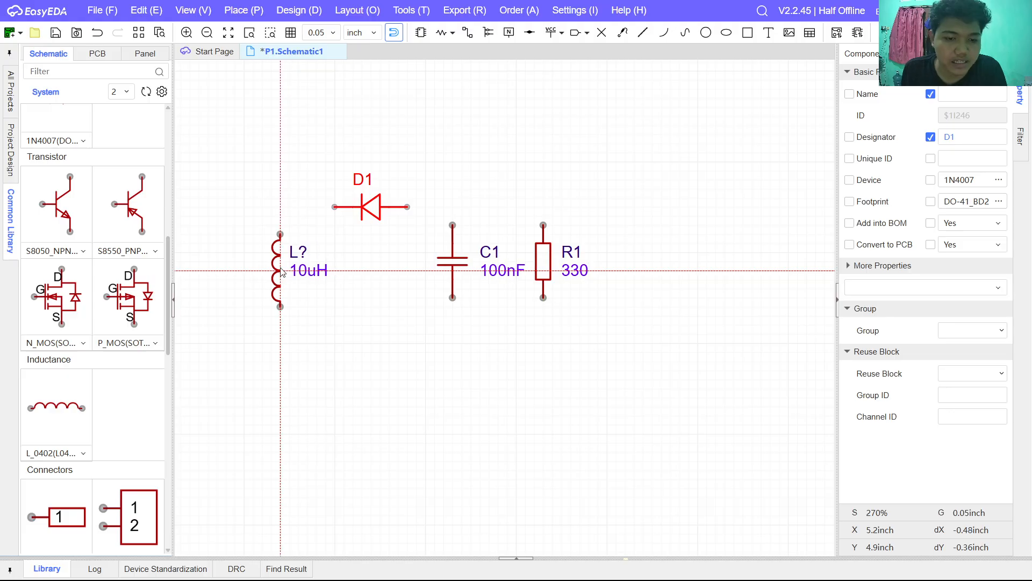
{"action": "left_click", "coordinate": [283, 270]}
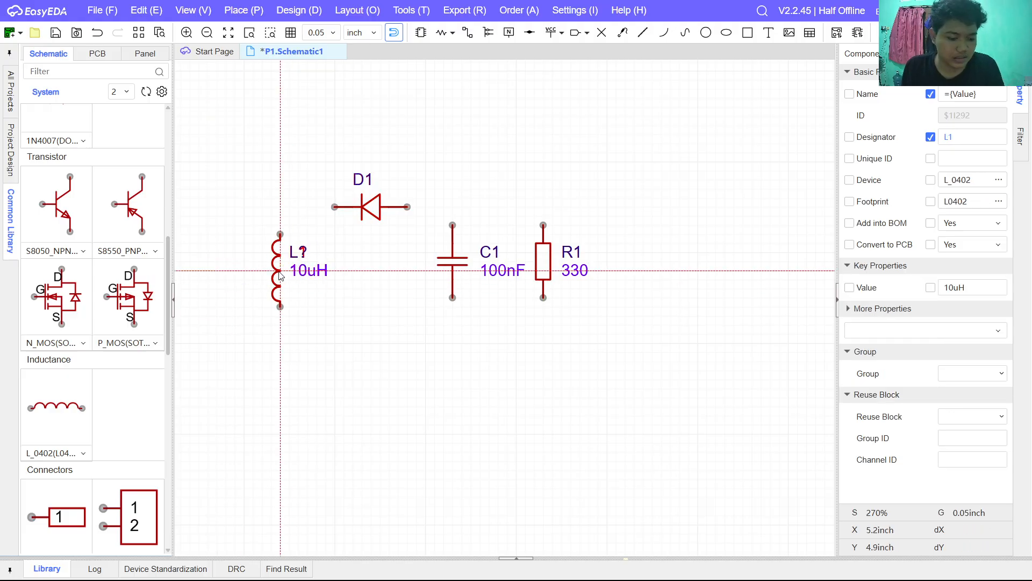
{"action": "key", "text": "Escape"}
Step: Place one SK12D07VG3 slide switch to the left of diode D1, above inductor L1, and nudge it slightly up and right
{"action": "scroll", "coordinate": [339, 321], "scroll_direction": "down", "scroll_amount": 3}
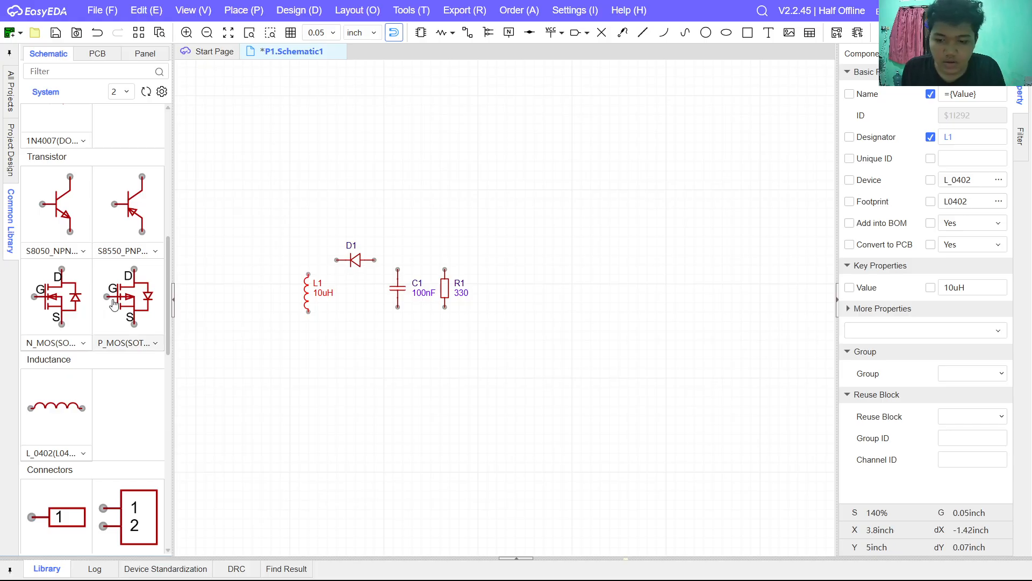
{"action": "scroll", "coordinate": [140, 322], "scroll_direction": "down", "scroll_amount": 5}
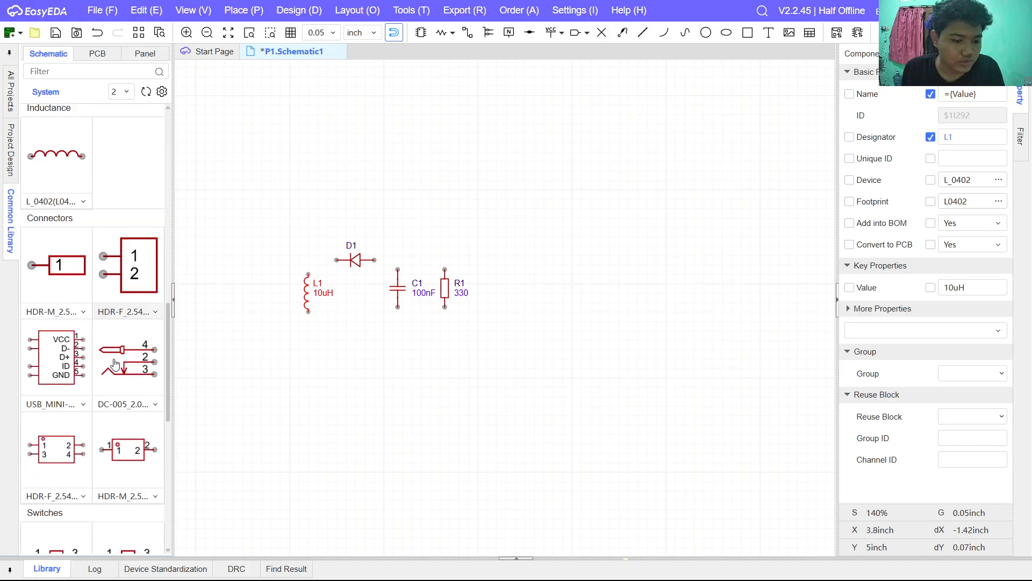
{"action": "scroll", "coordinate": [111, 375], "scroll_direction": "down", "scroll_amount": 5}
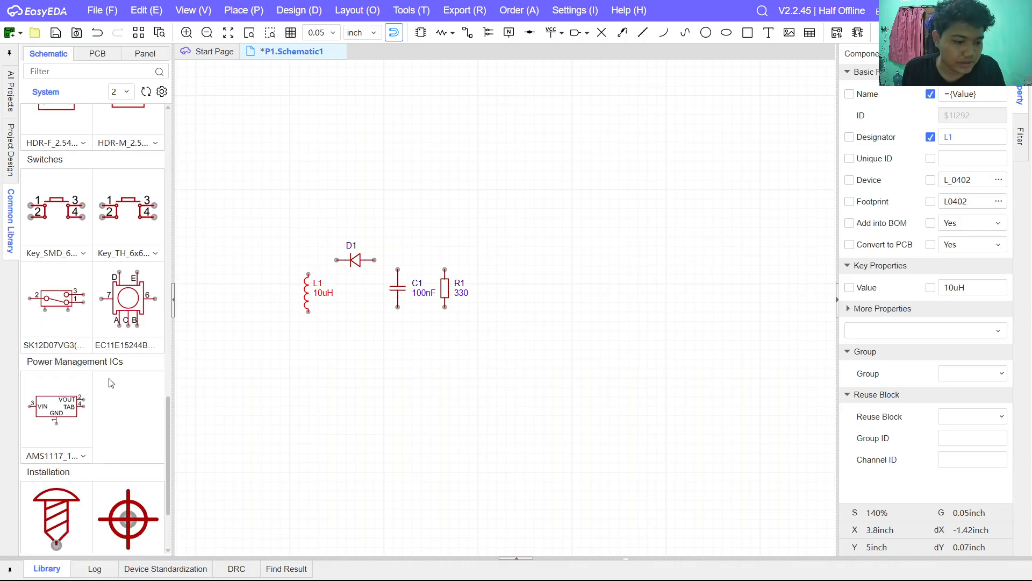
{"action": "left_click", "coordinate": [64, 303]}
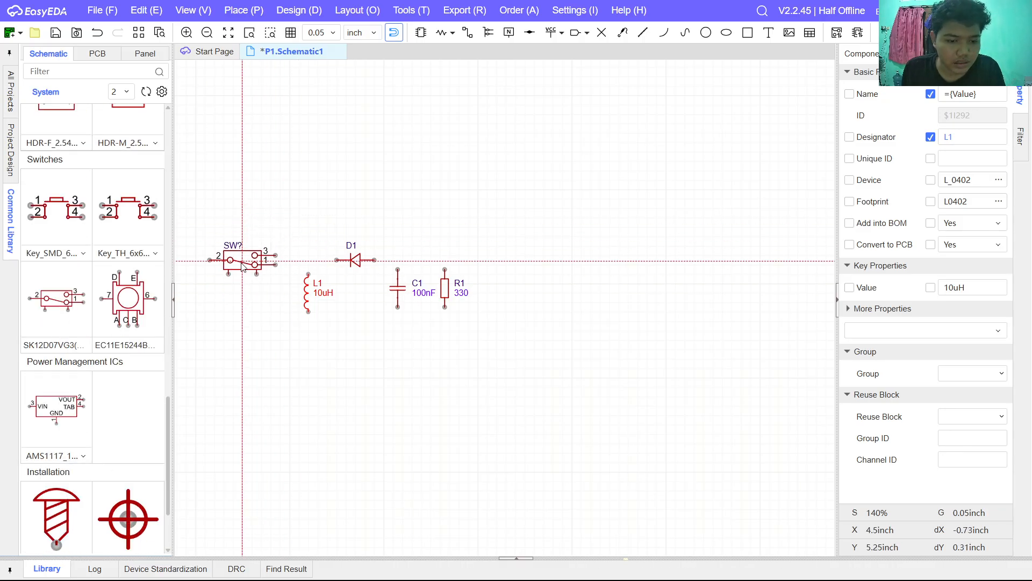
{"action": "left_click", "coordinate": [242, 265]}
{"action": "key", "text": "Escape"}
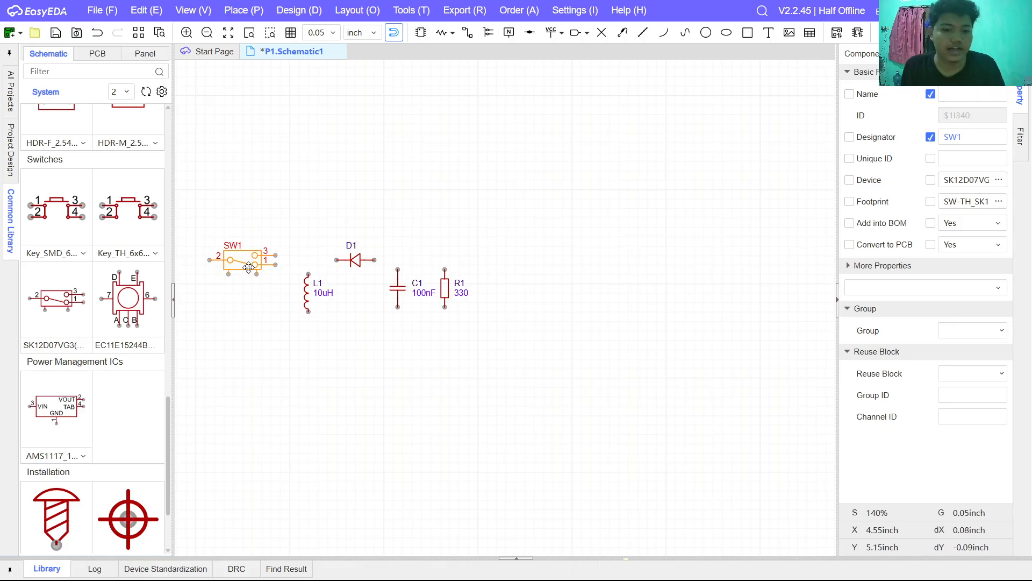
{"action": "left_click_drag", "start_coordinate": [250, 263], "coordinate": [254, 254]}
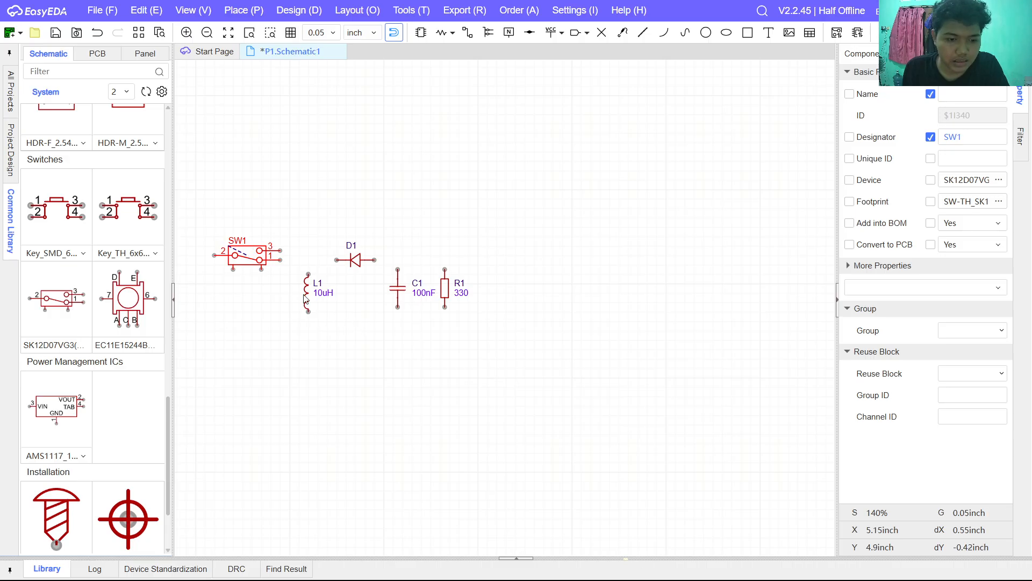
Step: Collapse the common library and search the EasyEDA device library for kf128
{"action": "left_click", "coordinate": [172, 299]}
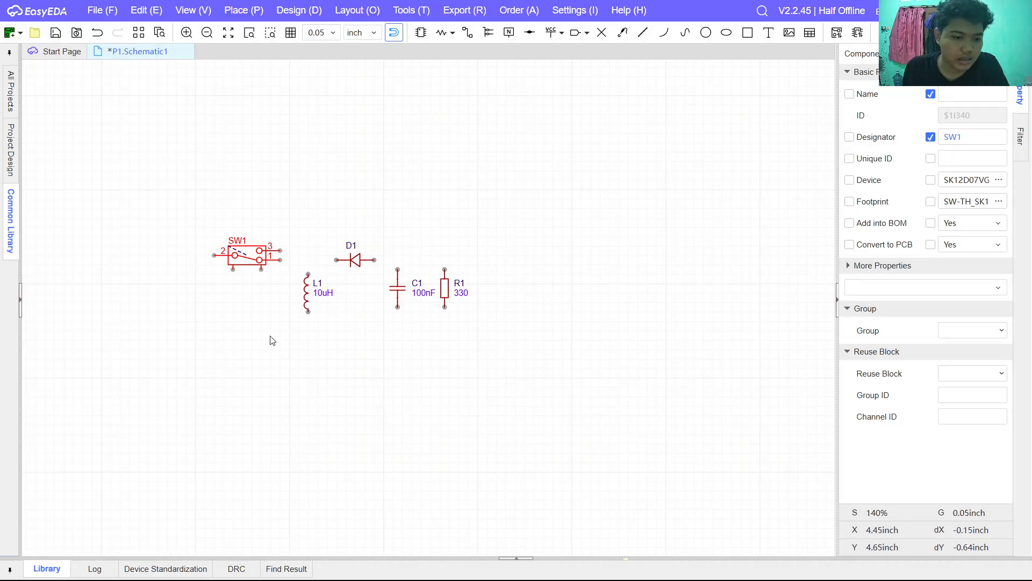
{"action": "left_click", "coordinate": [56, 570]}
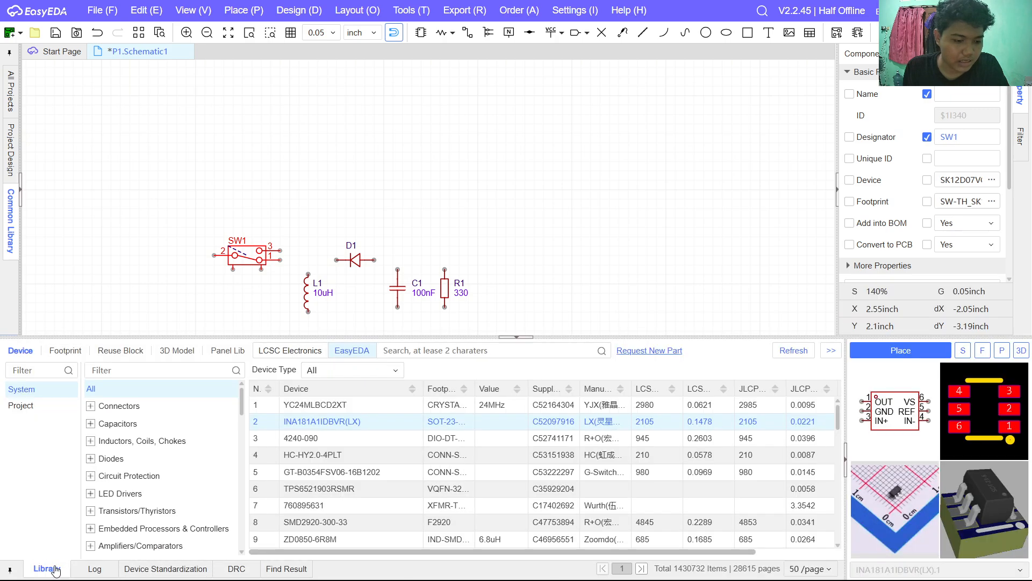
{"action": "left_click", "coordinate": [519, 348]}
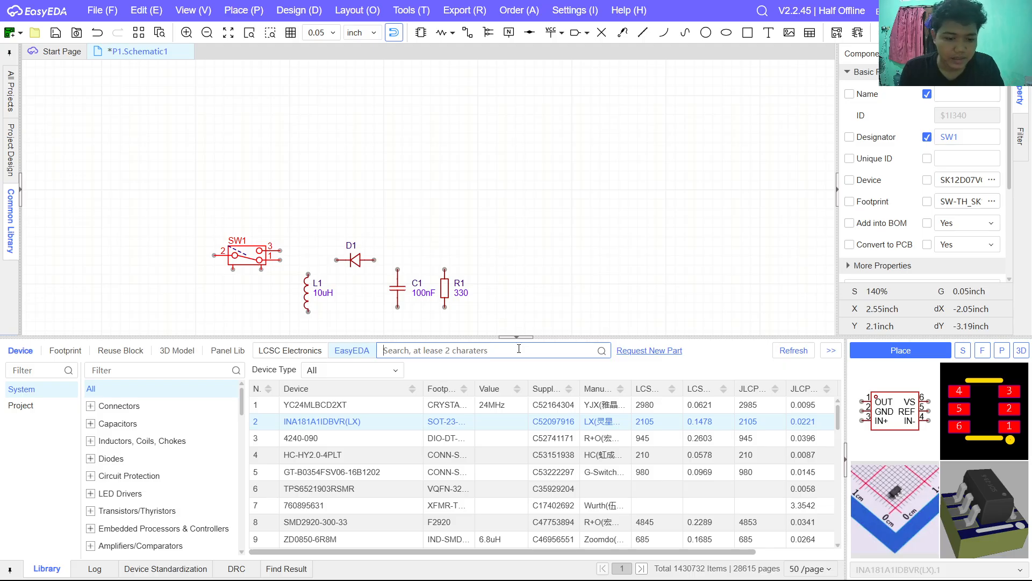
{"action": "type", "text": "kf128"}
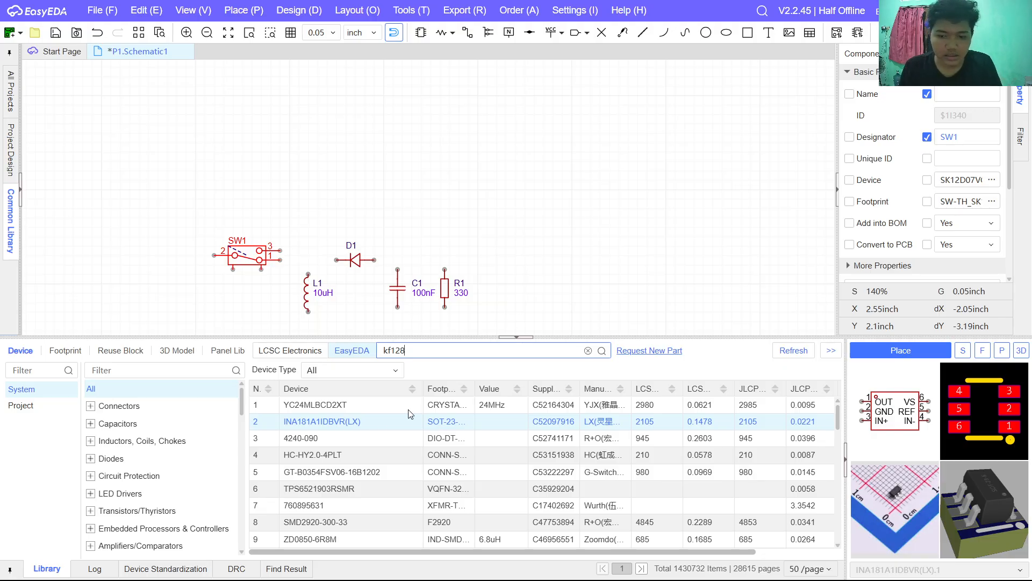
{"action": "left_click", "coordinate": [601, 352]}
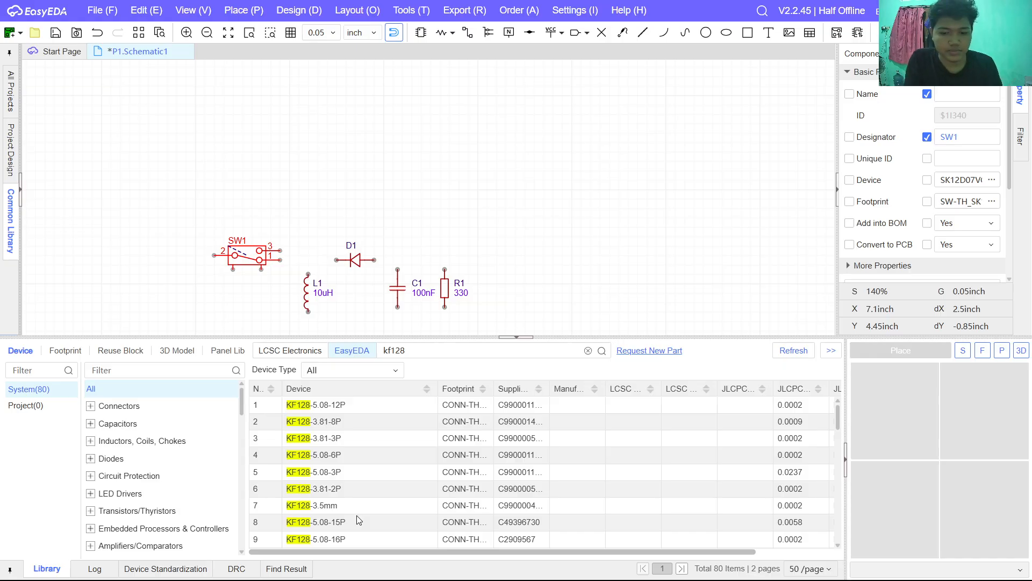
{"action": "left_click", "coordinate": [356, 488]}
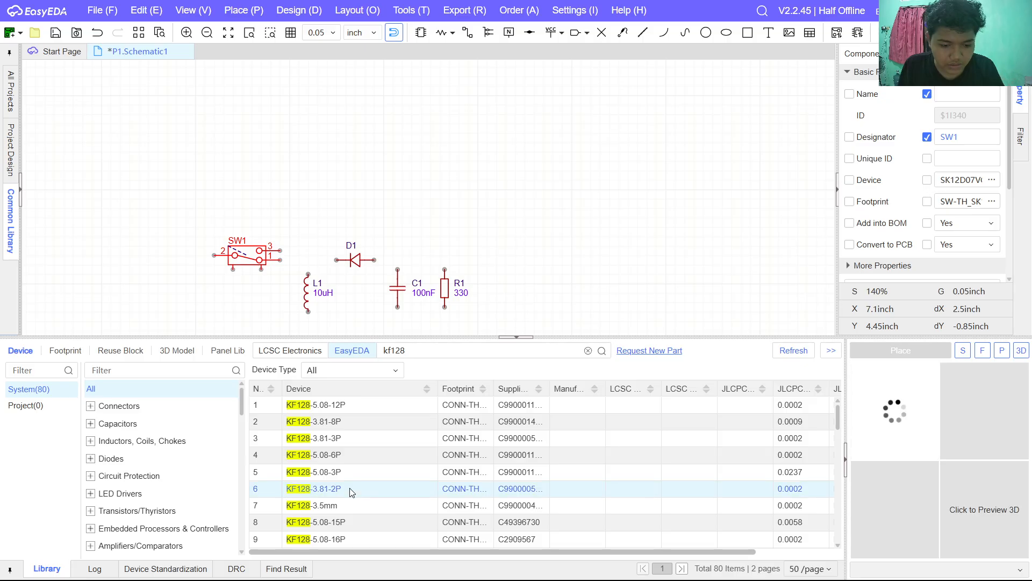
{"action": "double_click", "coordinate": [352, 493]}
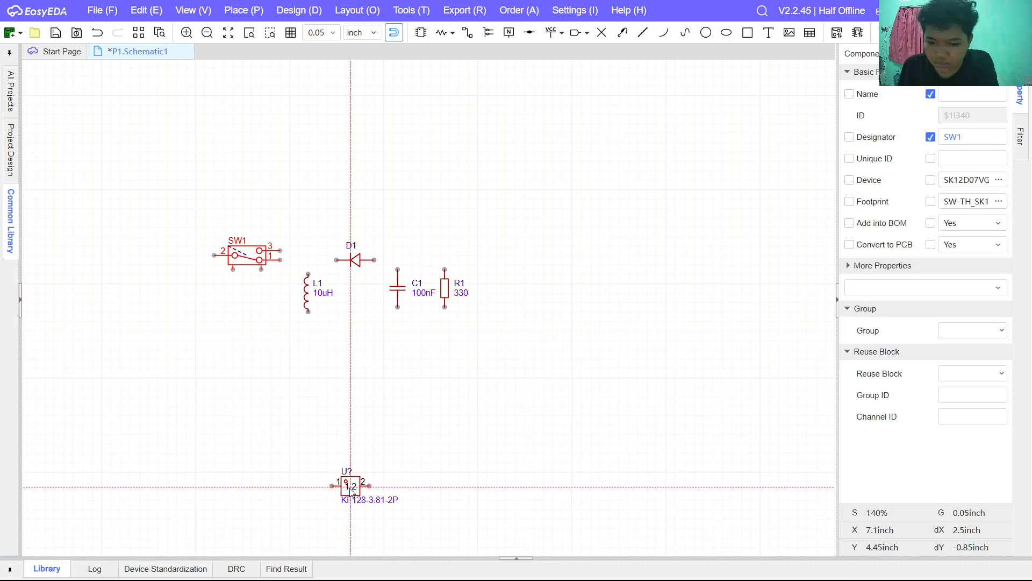
{"action": "key", "text": "Escape"}
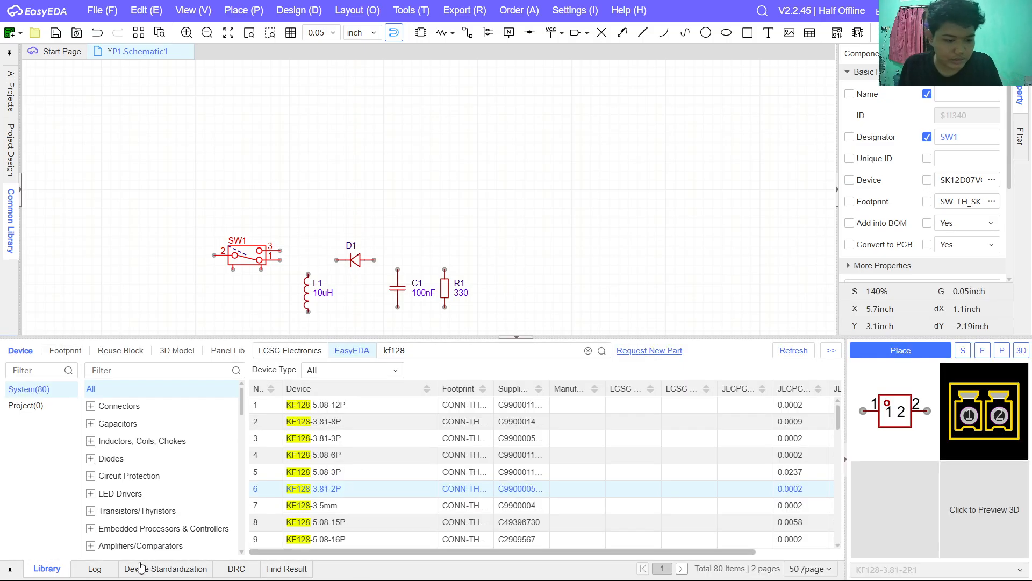
{"action": "scroll", "coordinate": [344, 515], "scroll_direction": "down", "scroll_amount": 4}
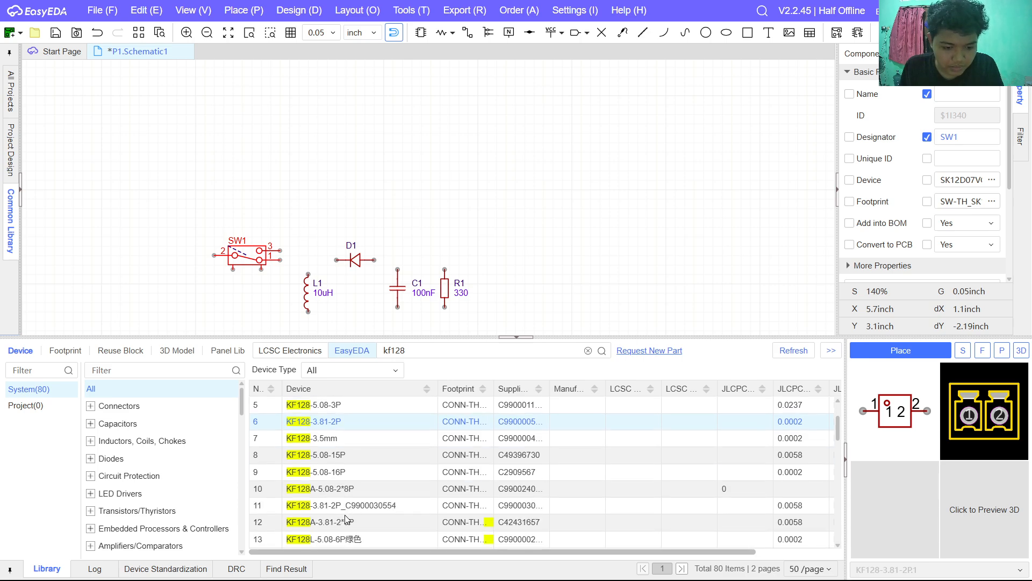
{"action": "left_click", "coordinate": [382, 441]}
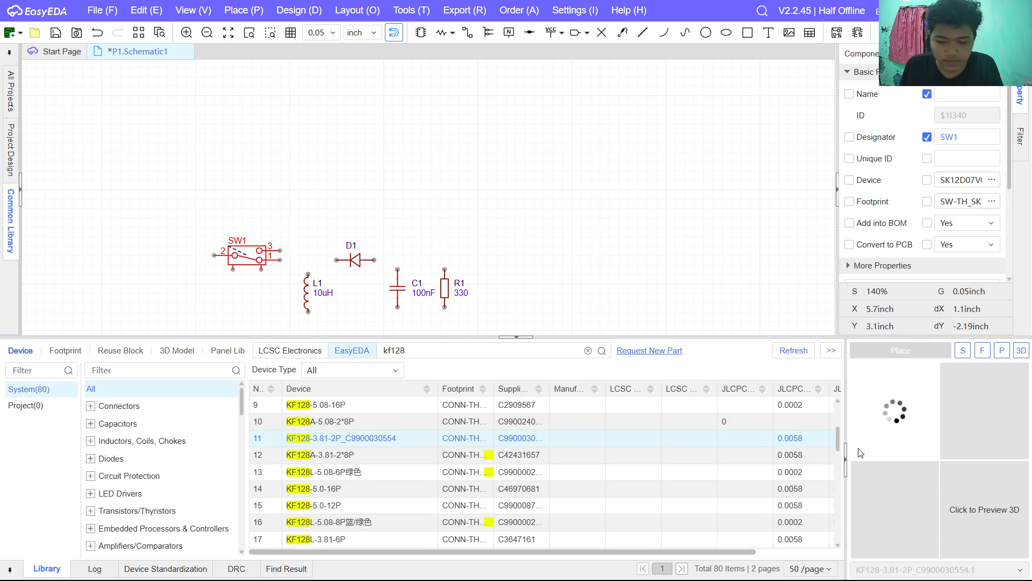
{"action": "left_click", "coordinate": [976, 501]}
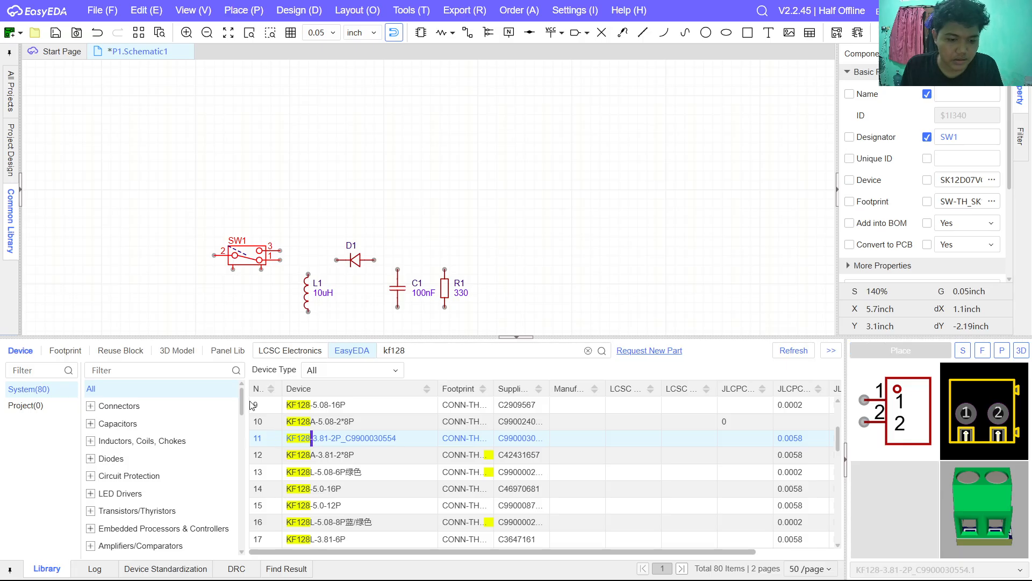
{"action": "double_click", "coordinate": [310, 442]}
{"action": "left_click", "coordinate": [172, 286]}
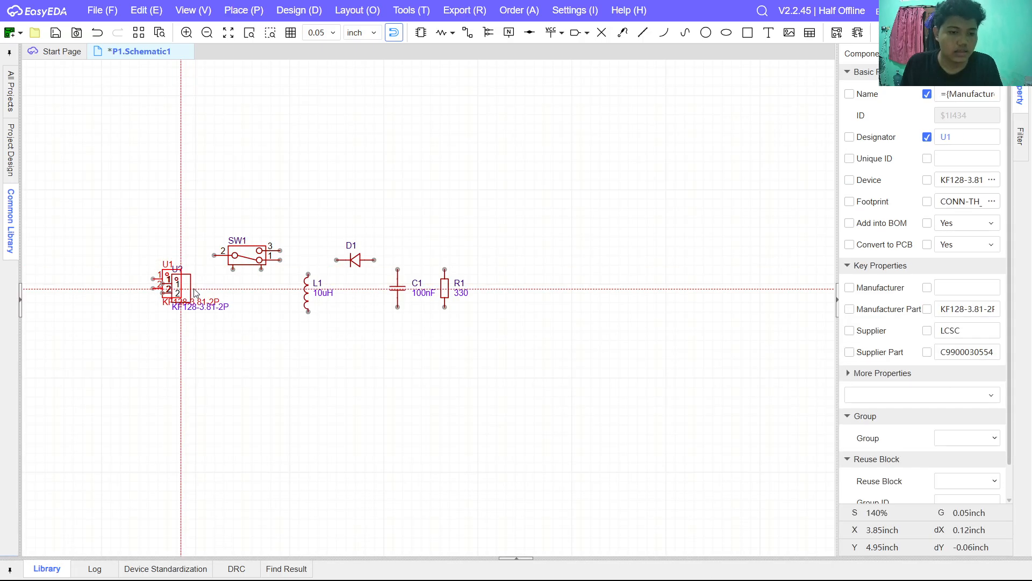
{"action": "right_click", "coordinate": [183, 284]}
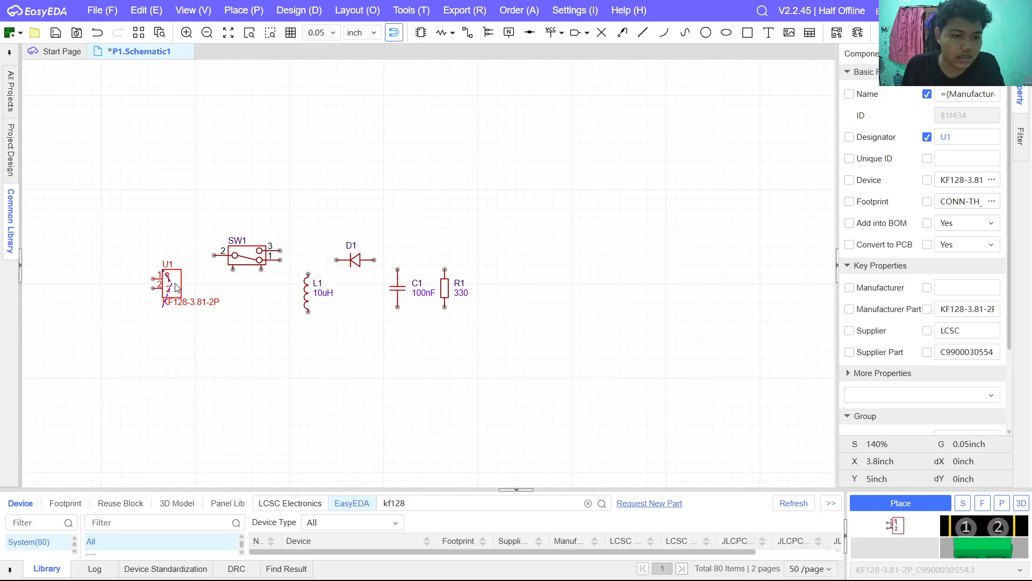
Step: Turn connector U1 by 180 degrees so its pins face switch SW1, and shift it up by about 0.05 inch
{"action": "left_click_drag", "start_coordinate": [175, 283], "coordinate": [186, 279]}
{"action": "key", "text": "x"}
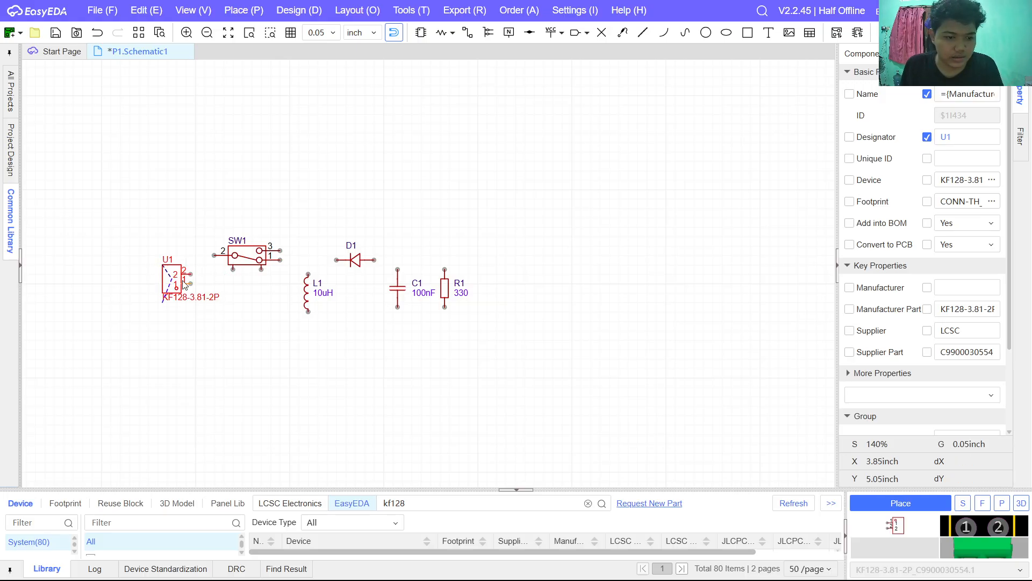
{"action": "left_click", "coordinate": [260, 363]}
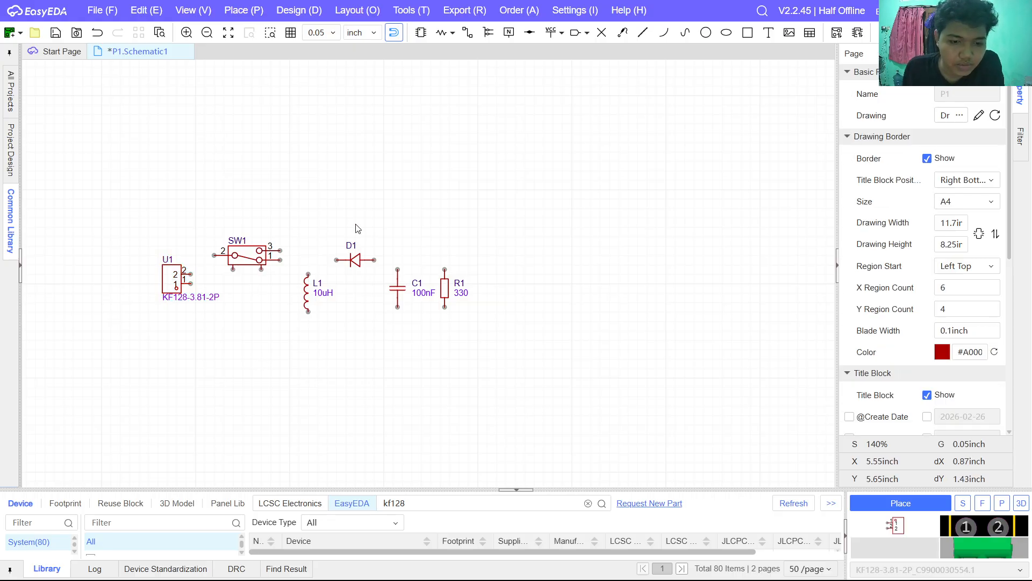
Step: Reopen the common library and place one LED_0402 red LED to the right of resistor R1
{"action": "left_click", "coordinate": [15, 248]}
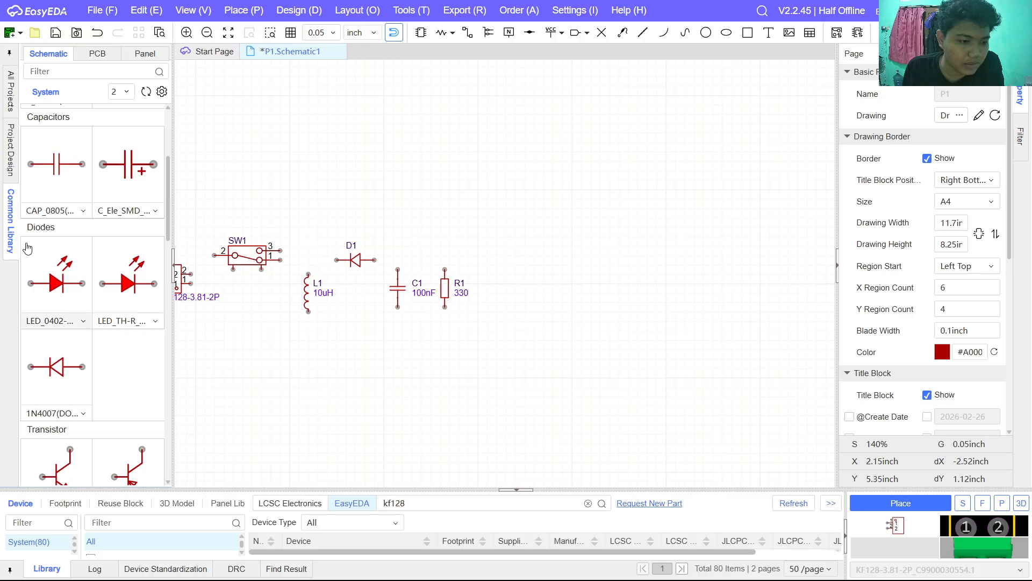
{"action": "left_click", "coordinate": [60, 276]}
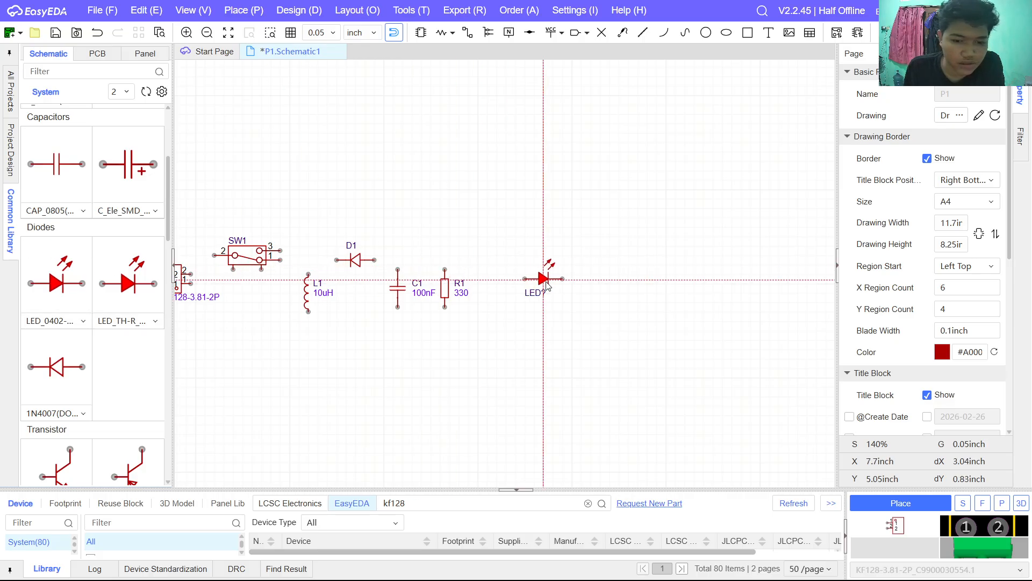
{"action": "left_click", "coordinate": [526, 290]}
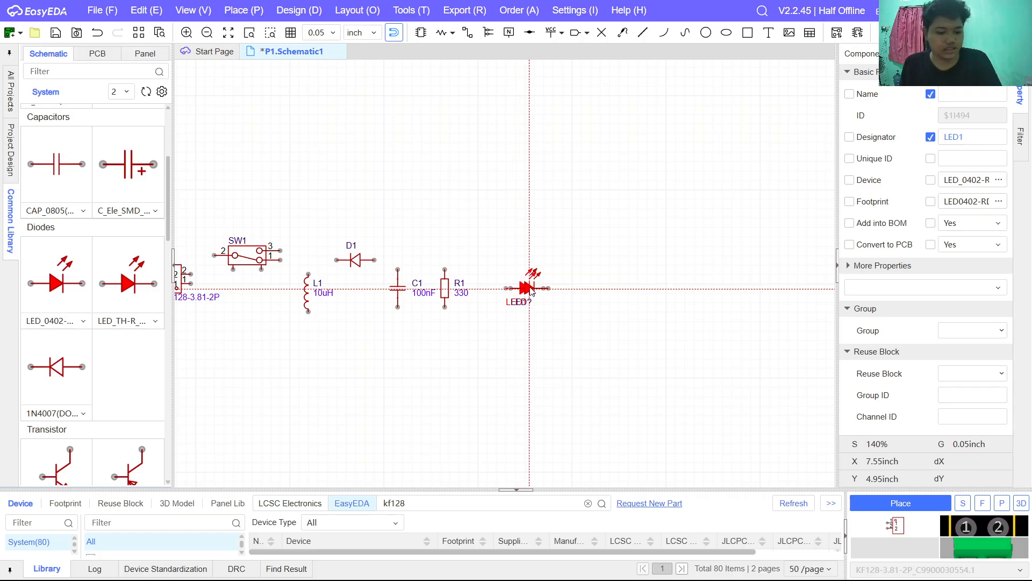
{"action": "key", "text": "Escape"}
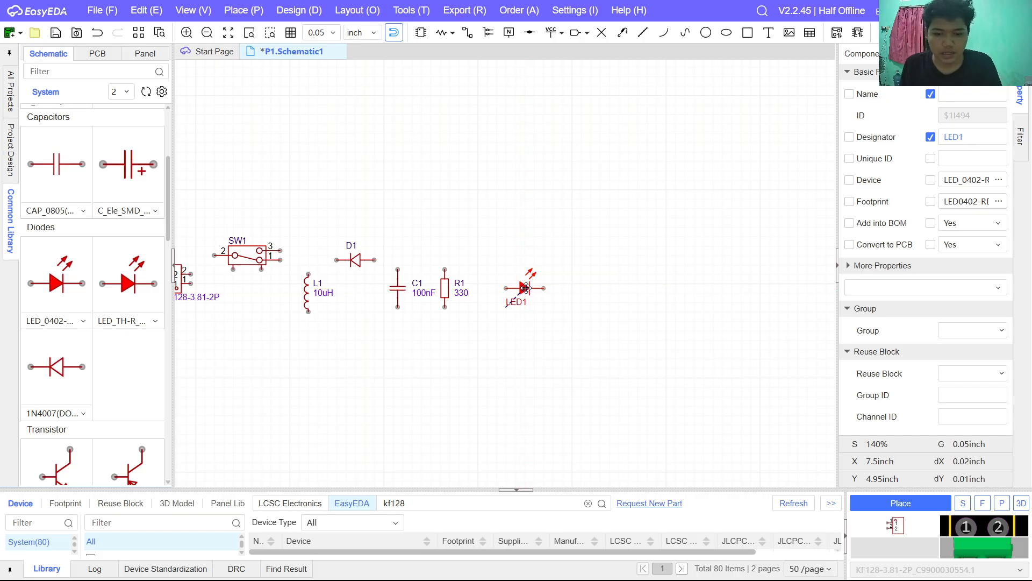
Step: Rotate LED1 to stand vertically with its cathode up, and move it closer to R1, level with that resistor
{"action": "key", "text": "space"}
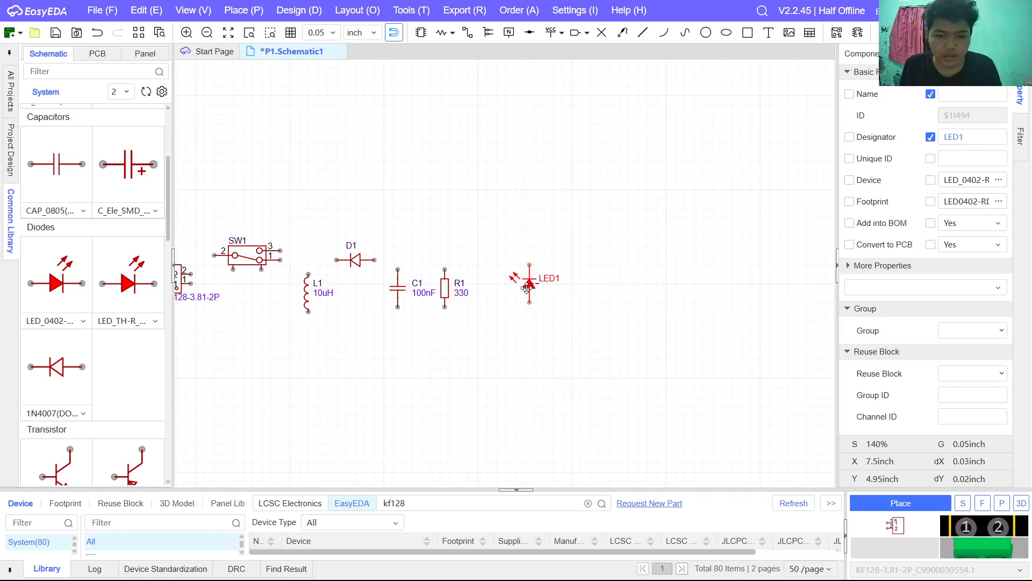
{"action": "left_click_drag", "start_coordinate": [527, 288], "coordinate": [499, 295]}
{"action": "left_click", "coordinate": [473, 339]}
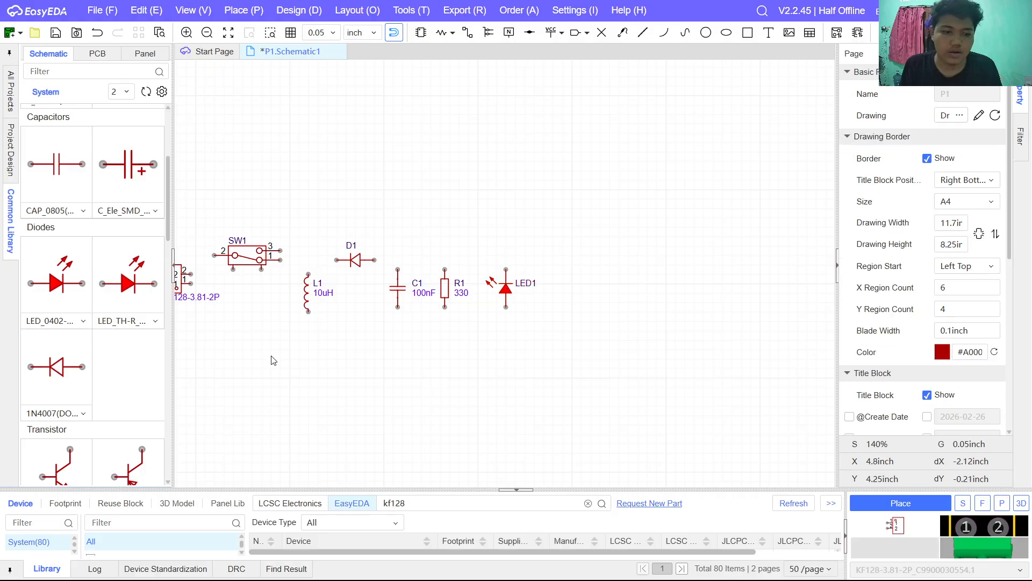
Step: Collapse the common library and shift switch SW1 down by about 0.05 inch
{"action": "scroll", "coordinate": [233, 346], "scroll_direction": "down", "scroll_amount": 2}
{"action": "scroll", "coordinate": [198, 330], "scroll_direction": "up", "scroll_amount": 4}
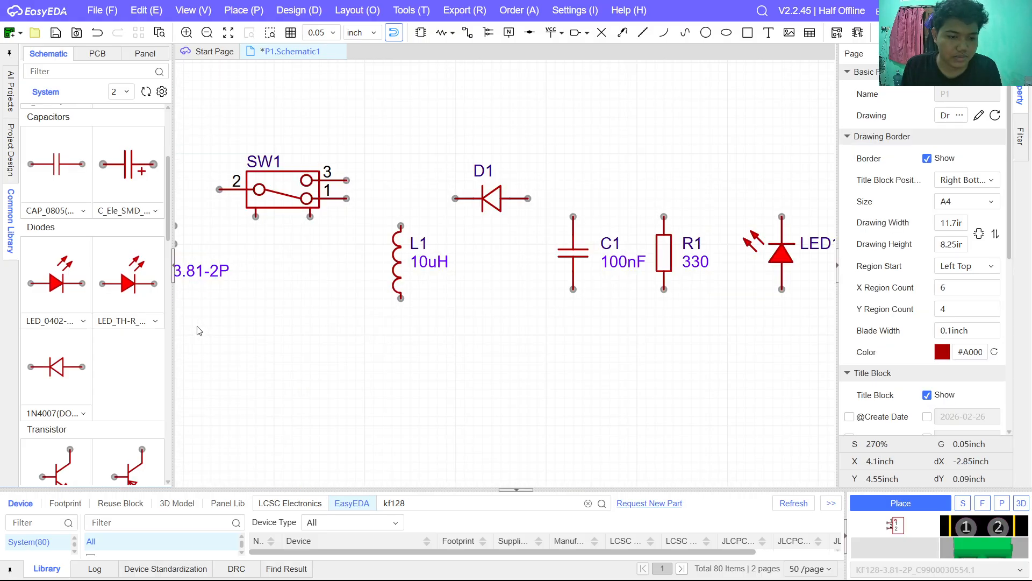
{"action": "scroll", "coordinate": [178, 333], "scroll_direction": "down", "scroll_amount": 6}
{"action": "scroll", "coordinate": [210, 336], "scroll_direction": "up", "scroll_amount": 2}
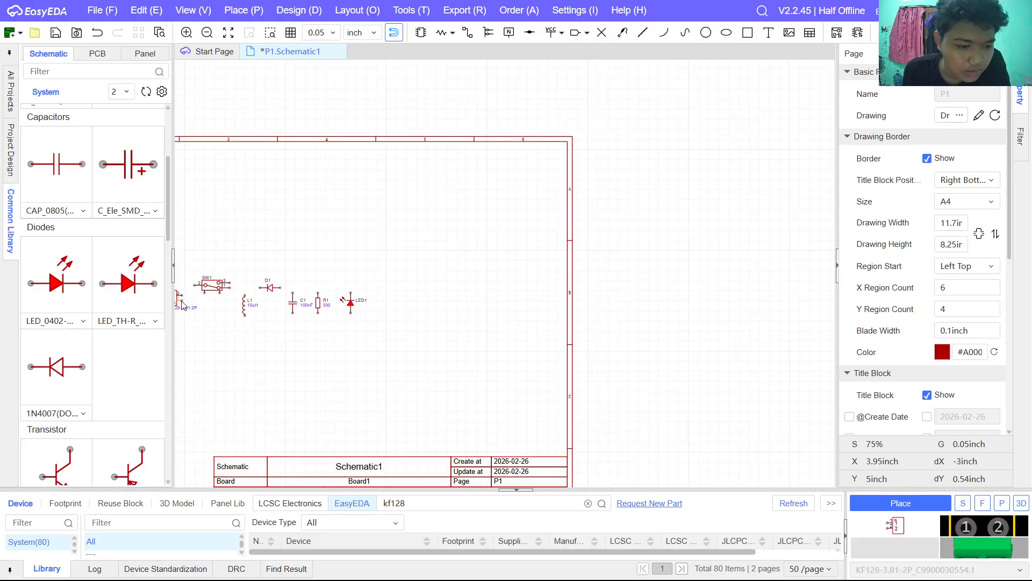
{"action": "left_click", "coordinate": [173, 268]}
{"action": "scroll", "coordinate": [217, 279], "scroll_direction": "up", "scroll_amount": 6}
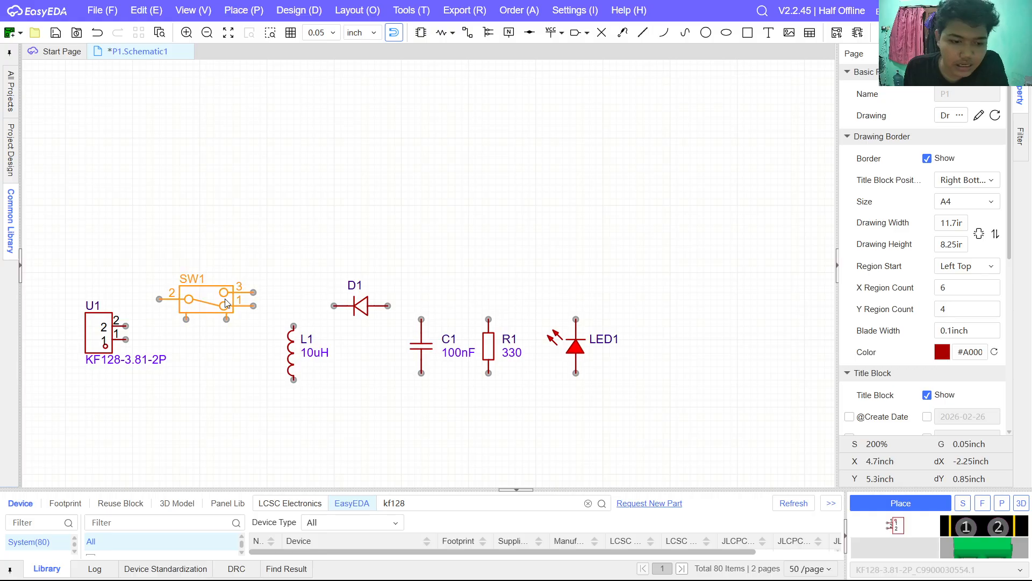
{"action": "left_click_drag", "start_coordinate": [224, 299], "coordinate": [224, 305]}
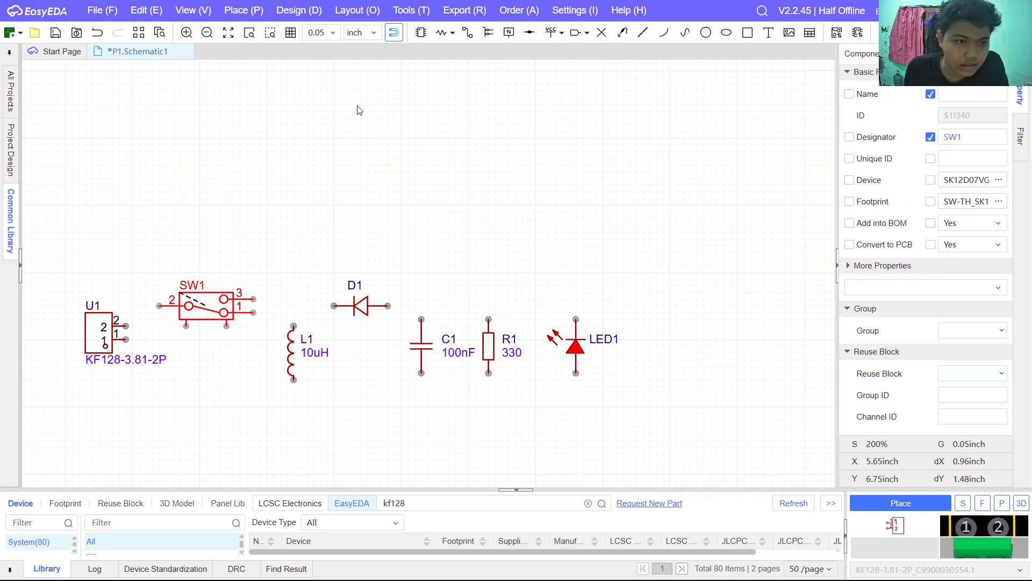
Step: Wire SW1 pin 3 to the cathode of diode D1, and shift D1 up and right about 0.05 inch to straighten the wire
{"action": "left_click", "coordinate": [467, 36]}
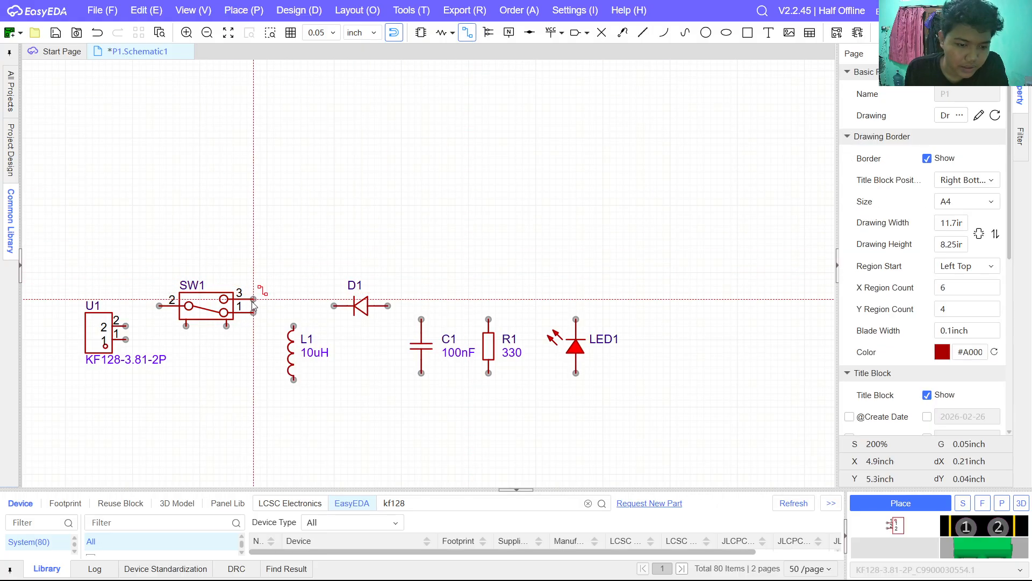
{"action": "left_click", "coordinate": [334, 305]}
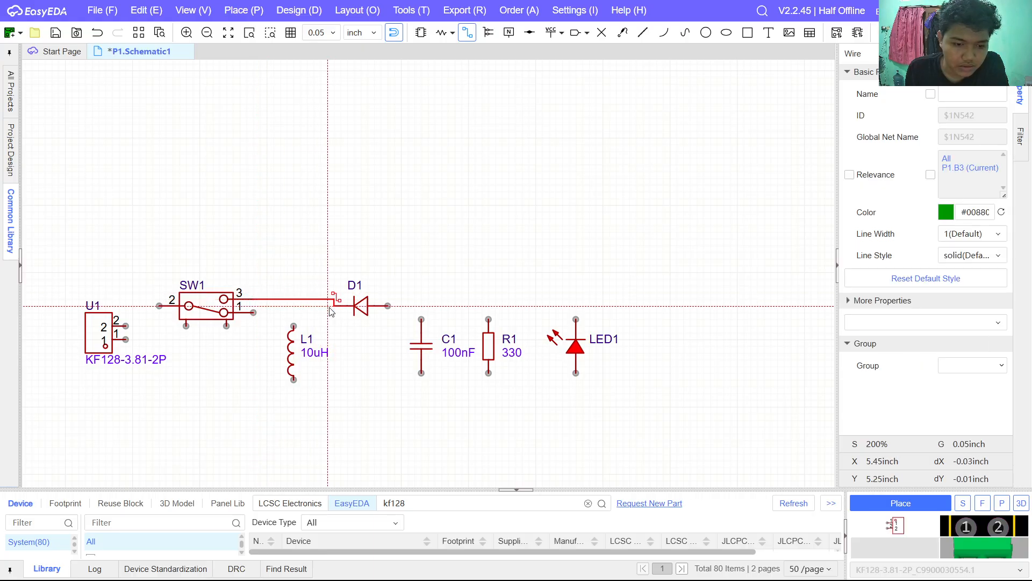
{"action": "left_click", "coordinate": [363, 300]}
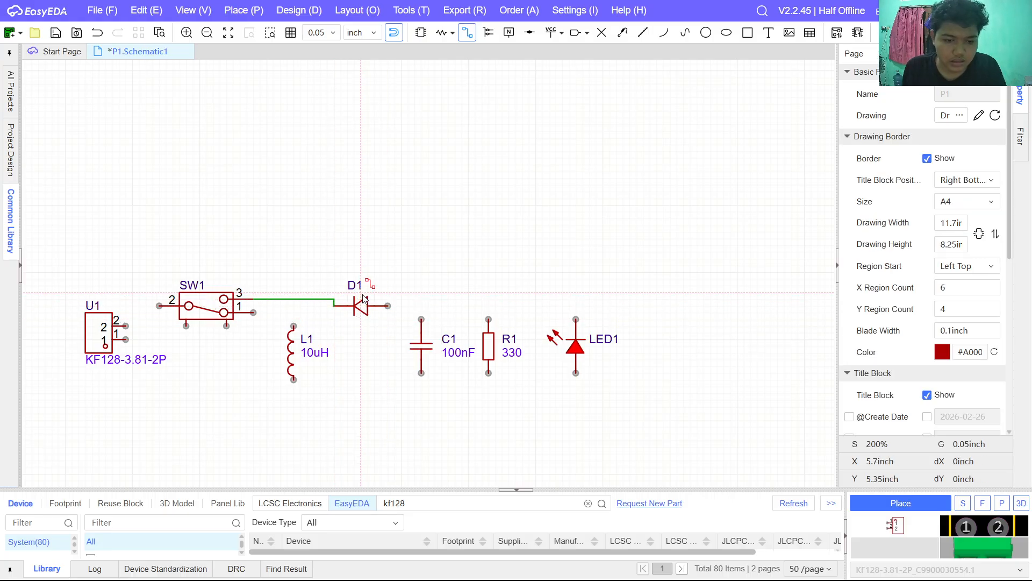
{"action": "key", "text": "Escape"}
{"action": "left_click_drag", "start_coordinate": [361, 304], "coordinate": [368, 297]}
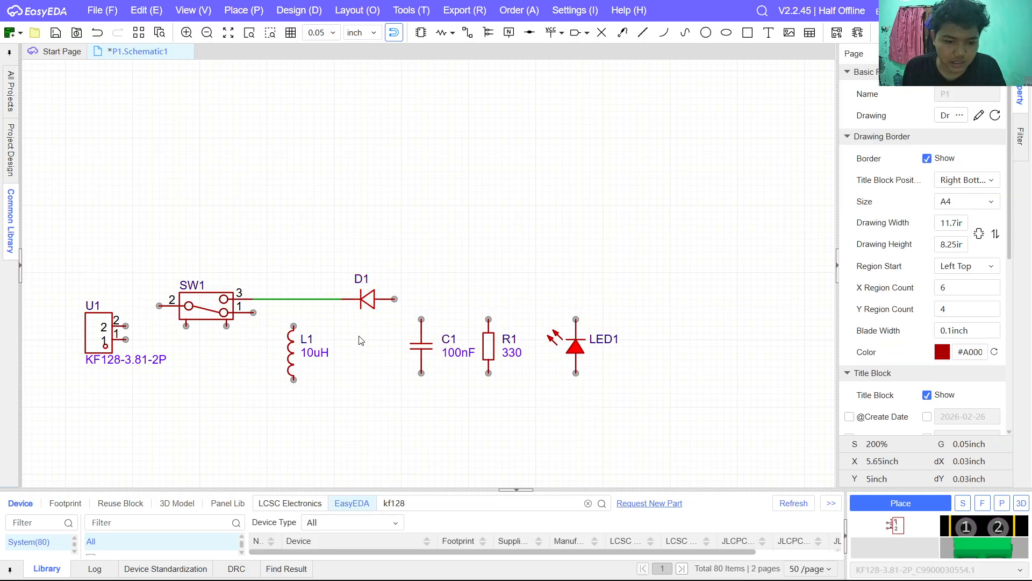
Step: Wire the anode of D1 to the upper pins of C1, R1 and LED1, forming a common top rail
{"action": "left_click", "coordinate": [467, 35]}
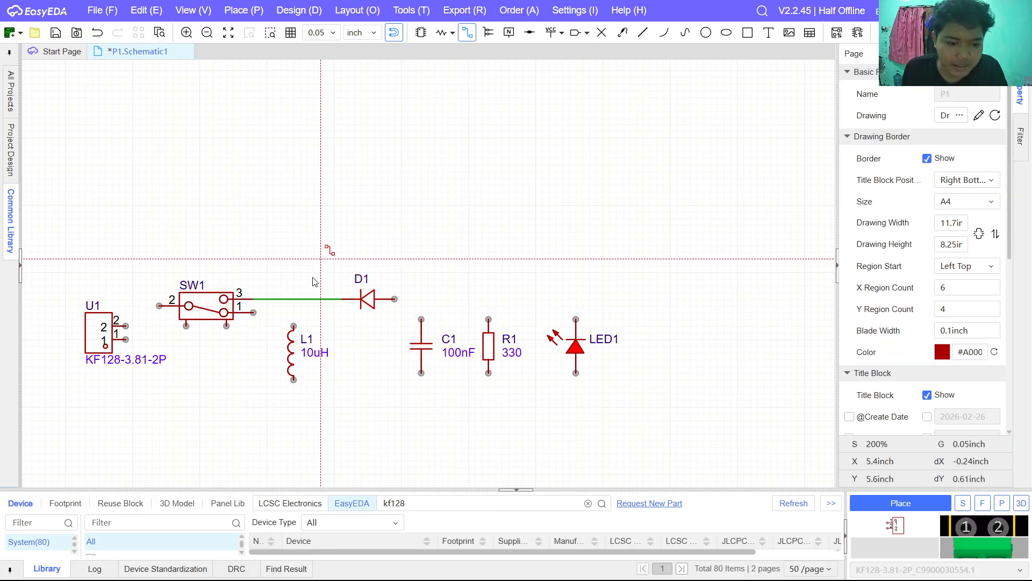
{"action": "left_click", "coordinate": [395, 298]}
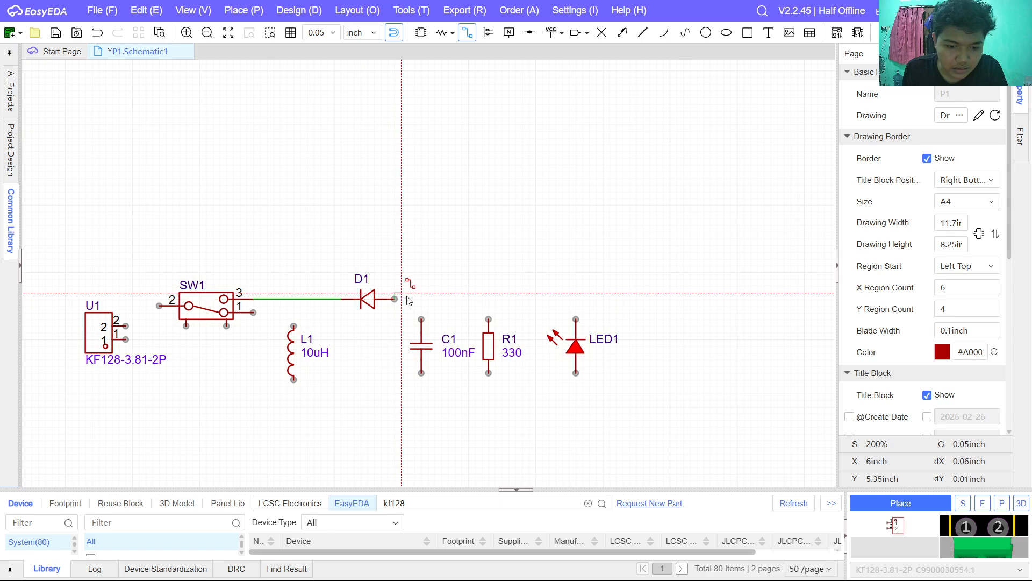
{"action": "left_click", "coordinate": [422, 319]}
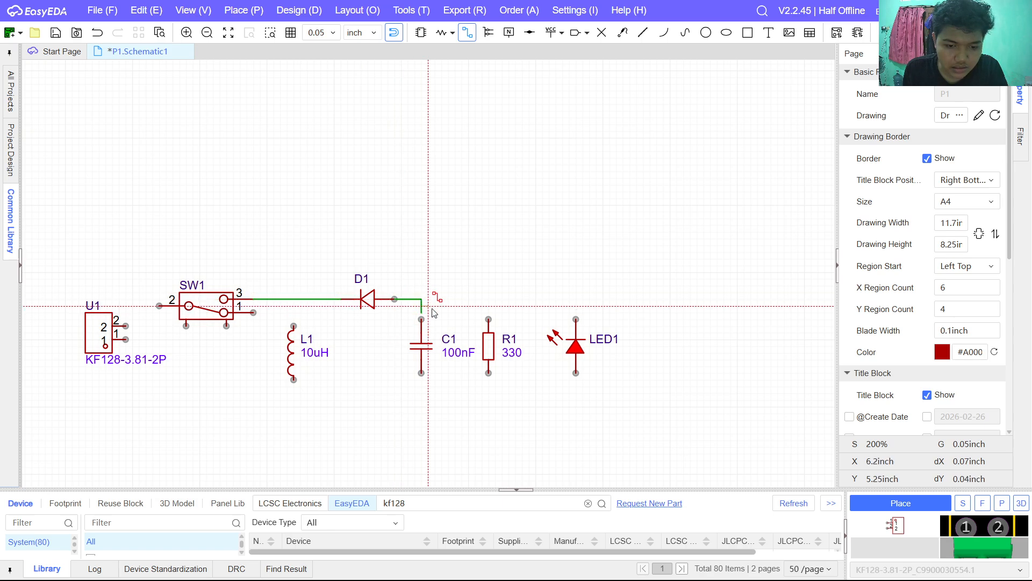
{"action": "left_click", "coordinate": [488, 319]}
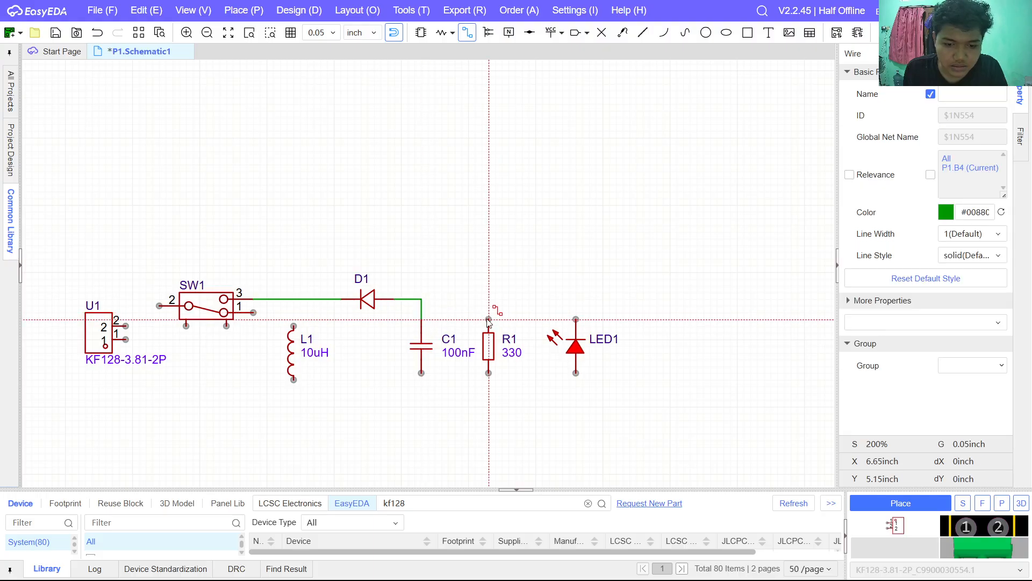
{"action": "left_click", "coordinate": [421, 299]}
{"action": "left_click", "coordinate": [576, 318]}
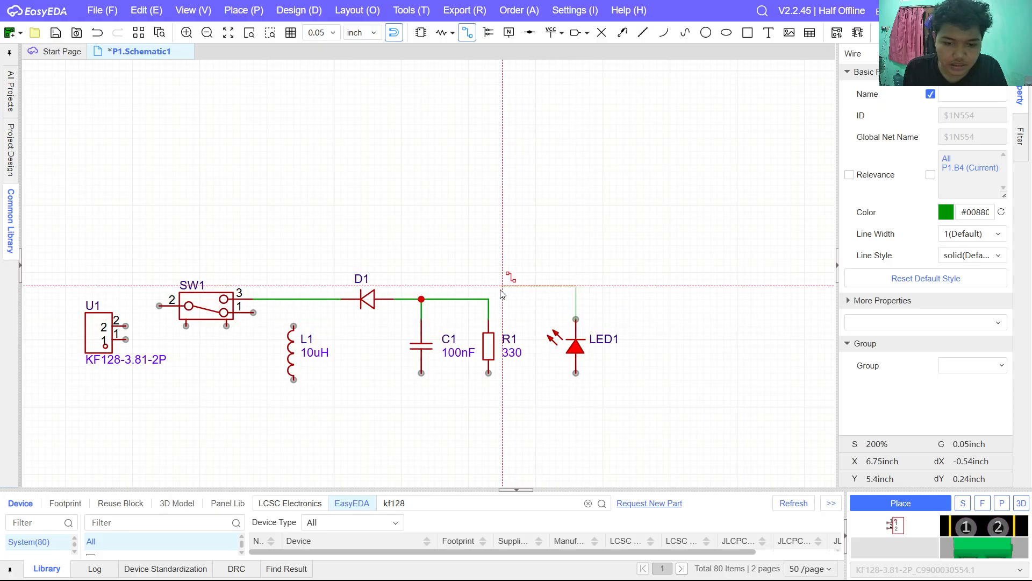
{"action": "left_click", "coordinate": [489, 298]}
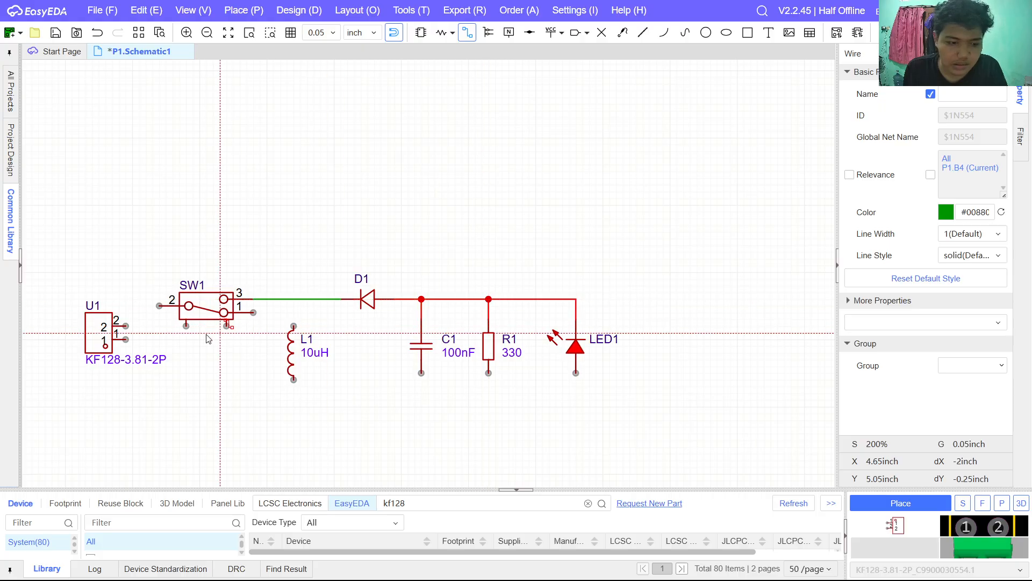
Step: Wire U1 pin 2 to SW1 pin 2, and U1 pin 1 along the bottom of the circuit to C1's lower pin
{"action": "left_click", "coordinate": [126, 326]}
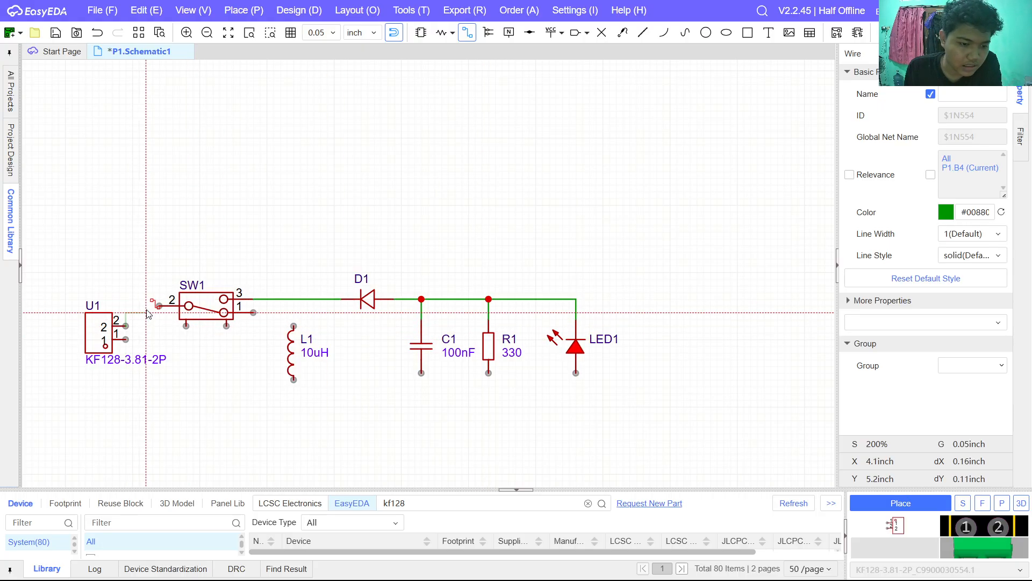
{"action": "left_click", "coordinate": [159, 306]}
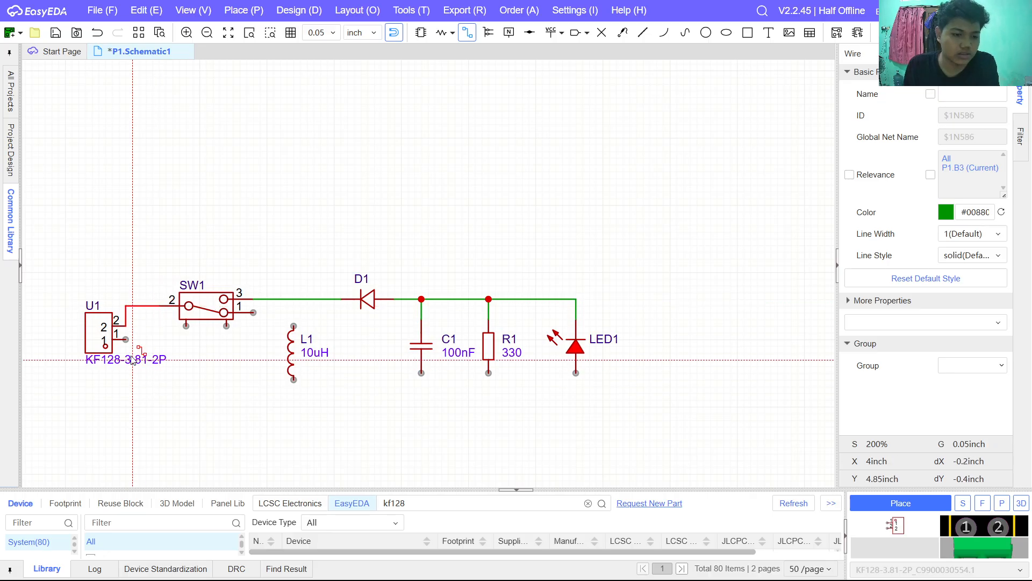
{"action": "left_click", "coordinate": [125, 339]}
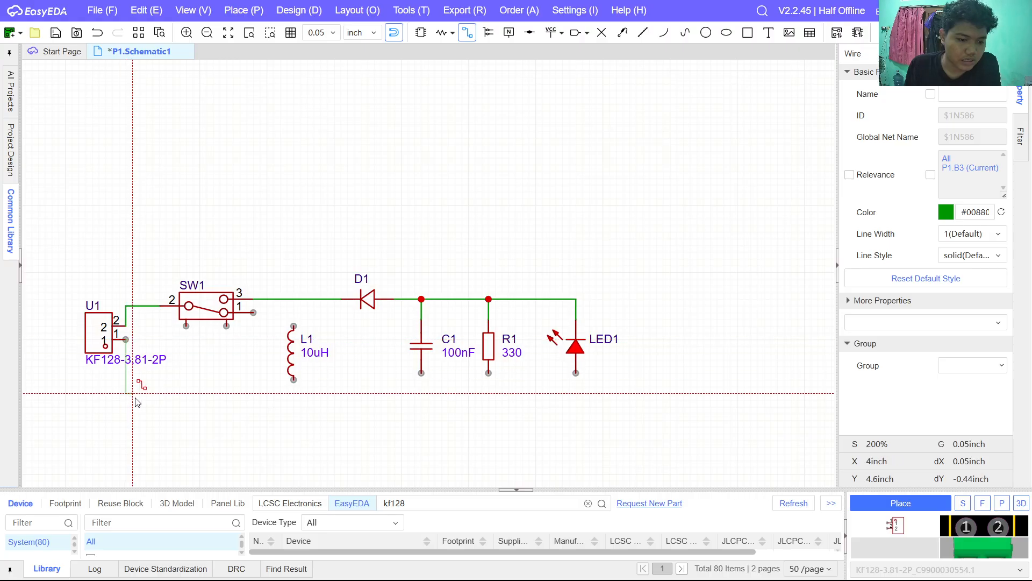
{"action": "left_click", "coordinate": [421, 400]}
{"action": "left_click", "coordinate": [422, 374]}
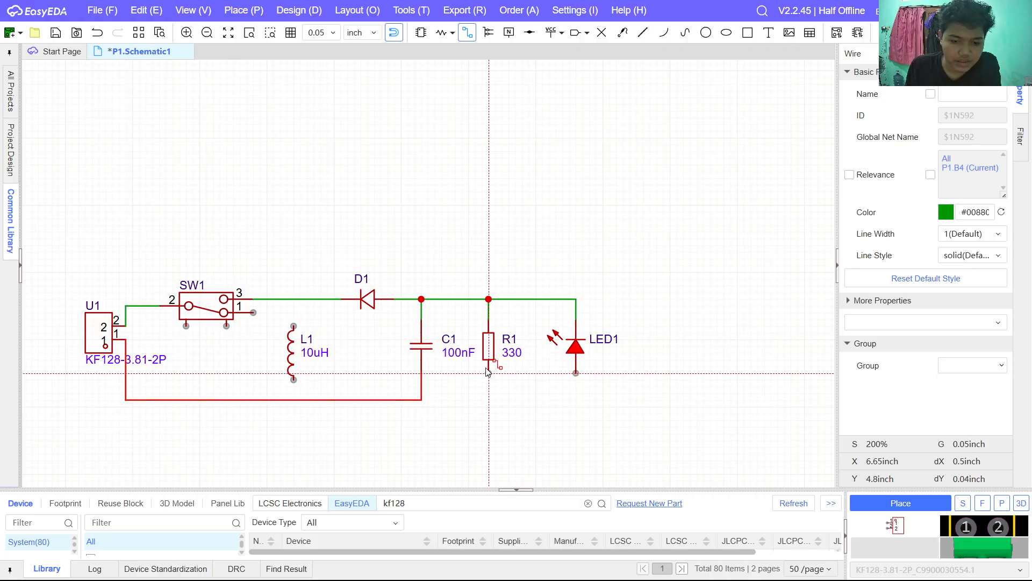
Step: Wire the lower pins of R1 and LED1 to the bottom rail
{"action": "left_click", "coordinate": [488, 372]}
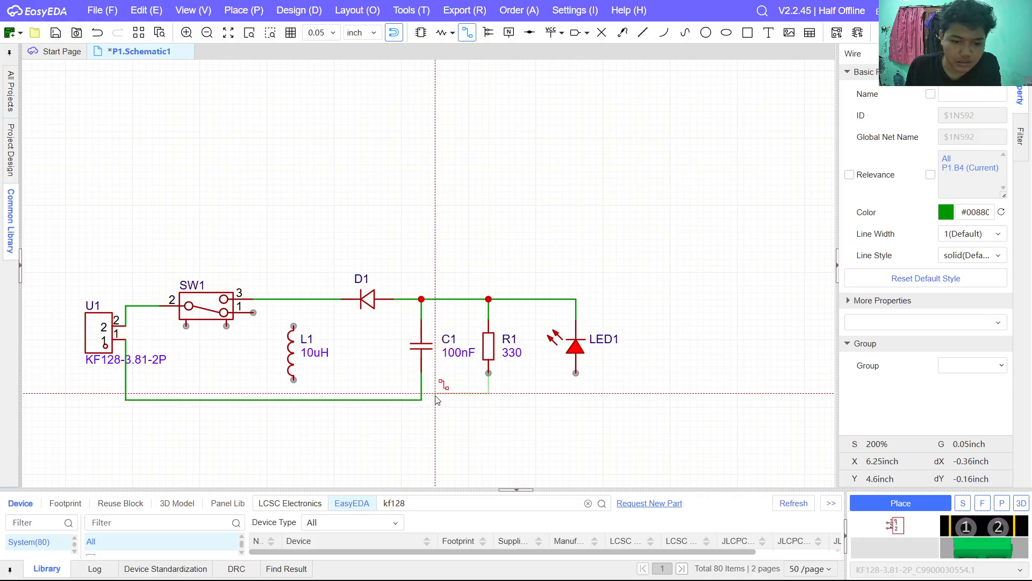
{"action": "left_click", "coordinate": [422, 400]}
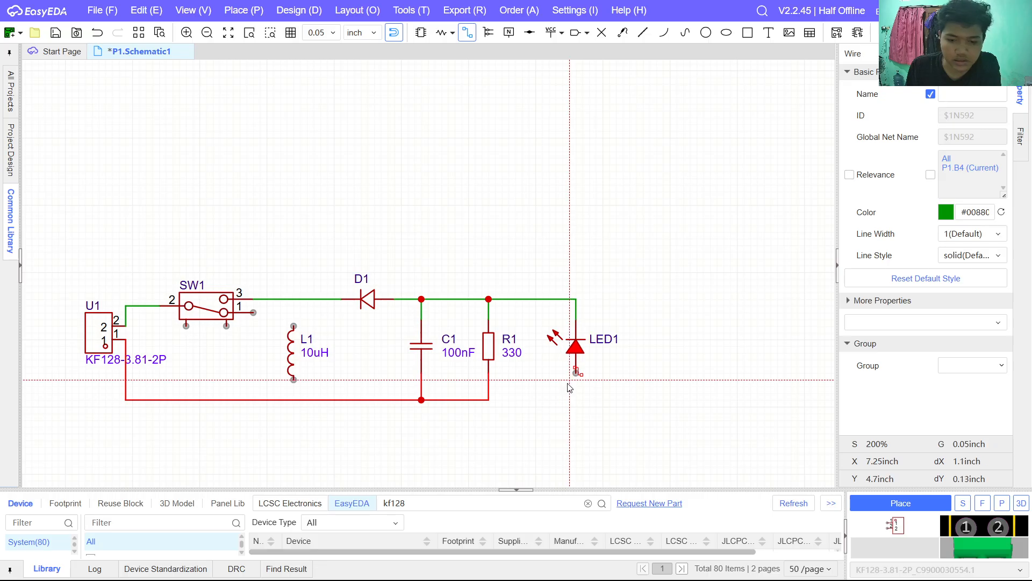
{"action": "left_click", "coordinate": [575, 372]}
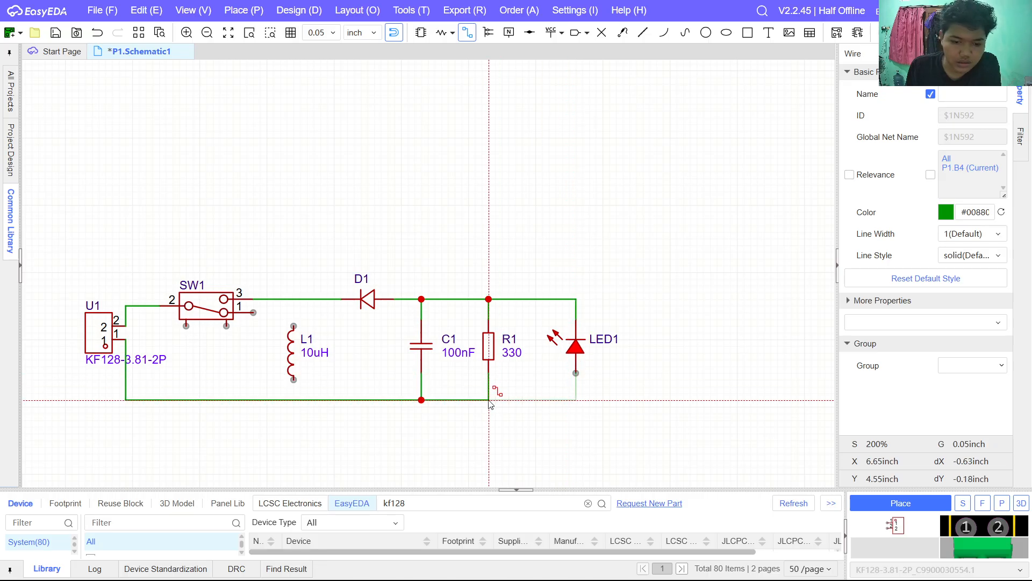
{"action": "left_click", "coordinate": [488, 400]}
Step: Wire inductor L1 between the bottom rail and the wire joining SW1 and D1, and leave the wire tool
{"action": "left_click", "coordinate": [293, 380]}
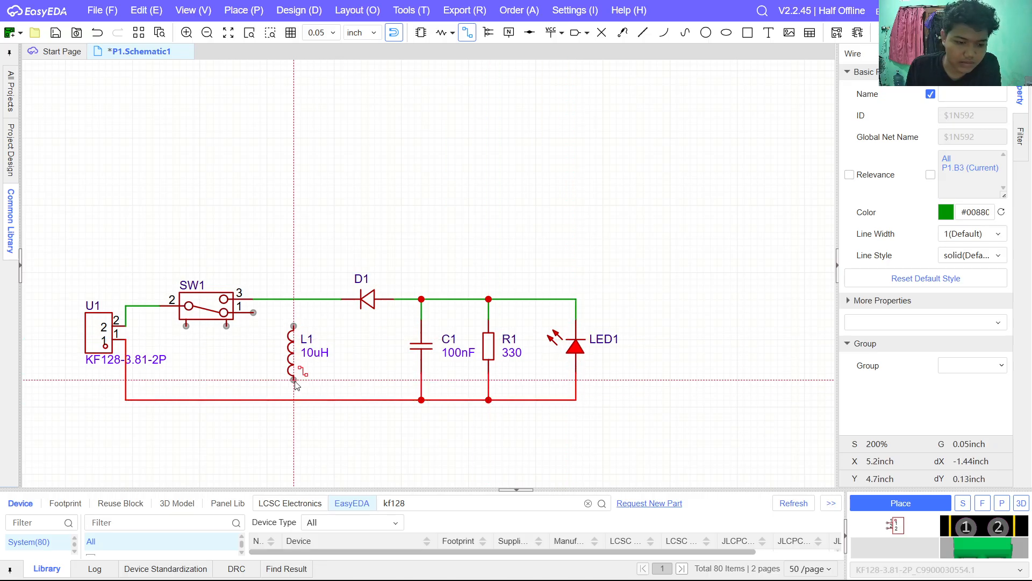
{"action": "left_click", "coordinate": [293, 400]}
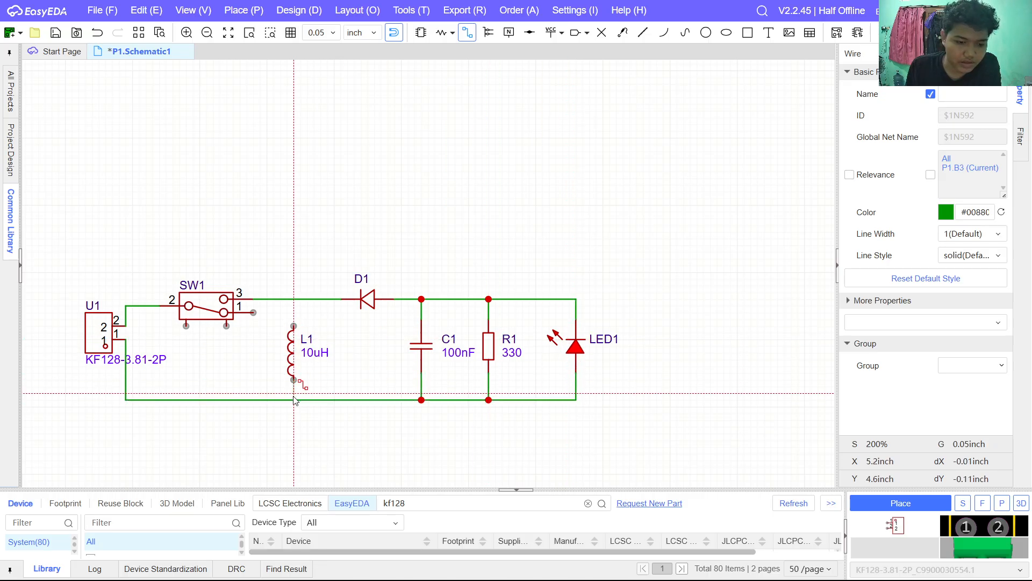
{"action": "left_click", "coordinate": [294, 326]}
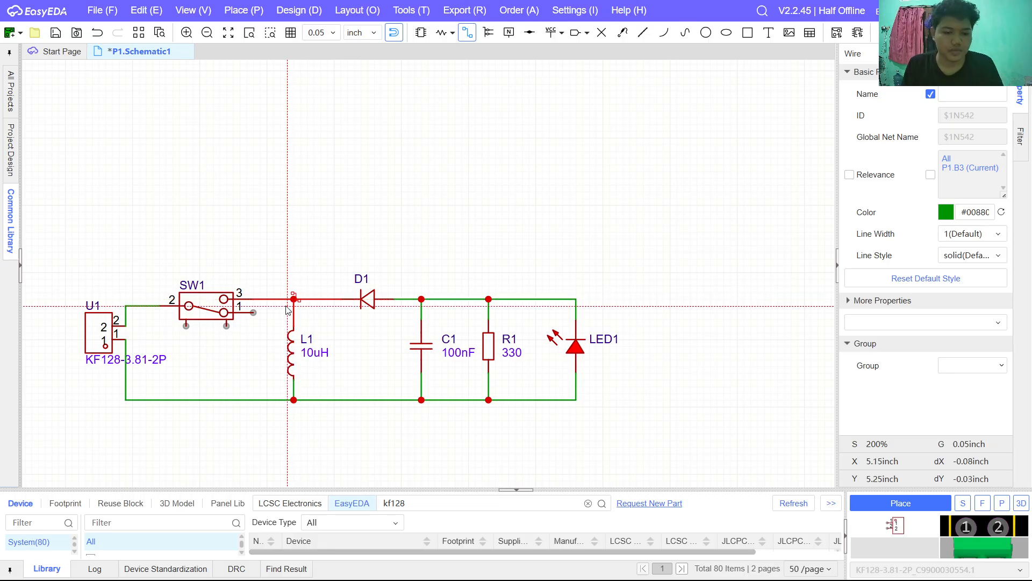
{"action": "key", "text": "Escape"}
{"action": "left_click", "coordinate": [387, 456]}
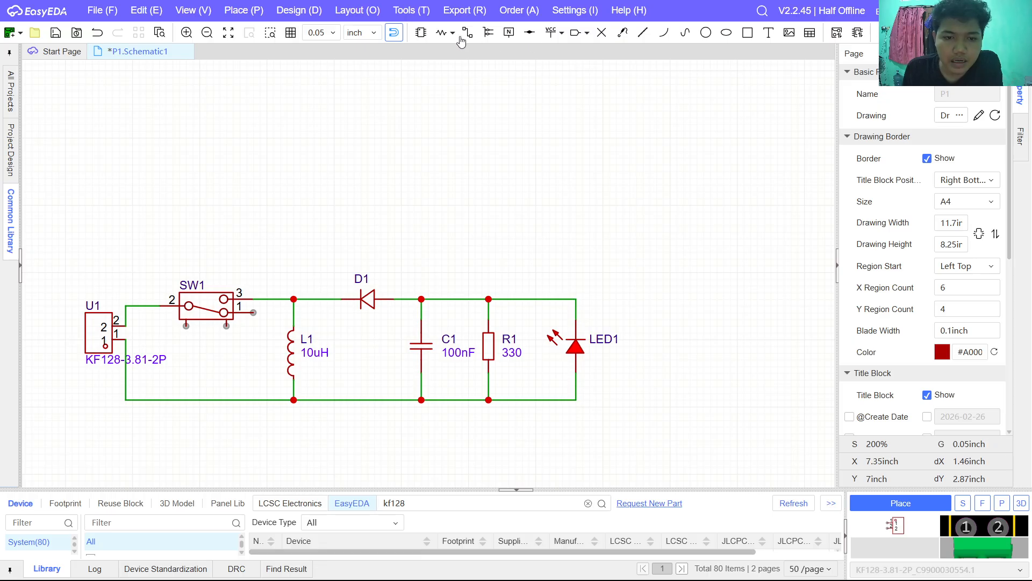
Step: Place one GND net flag on the bottom rail between L1 and C1
{"action": "left_click", "coordinate": [589, 33]}
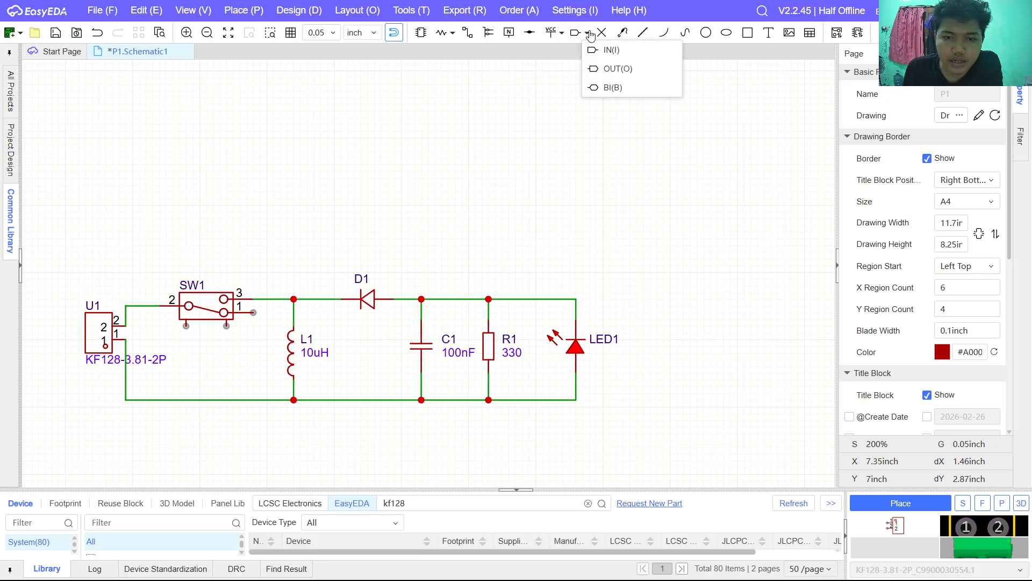
{"action": "left_click", "coordinate": [561, 34]}
{"action": "left_click", "coordinate": [588, 86]}
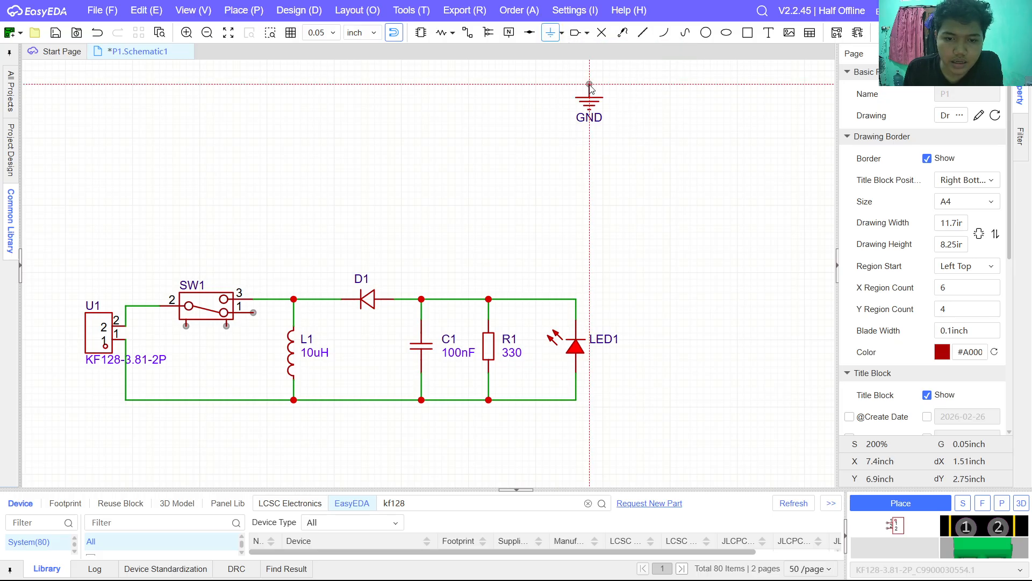
{"action": "left_click", "coordinate": [350, 402]}
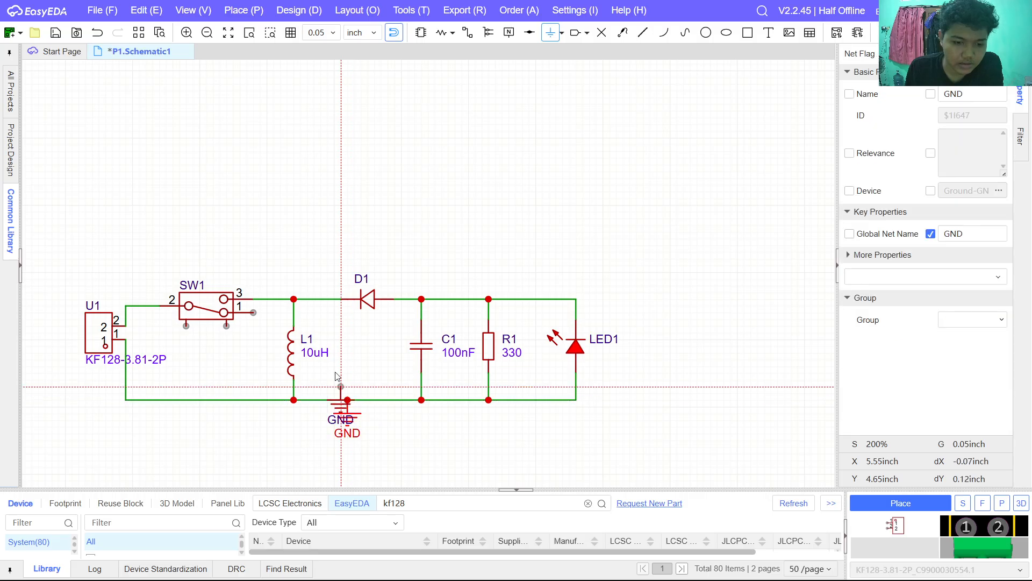
{"action": "key", "text": "Escape"}
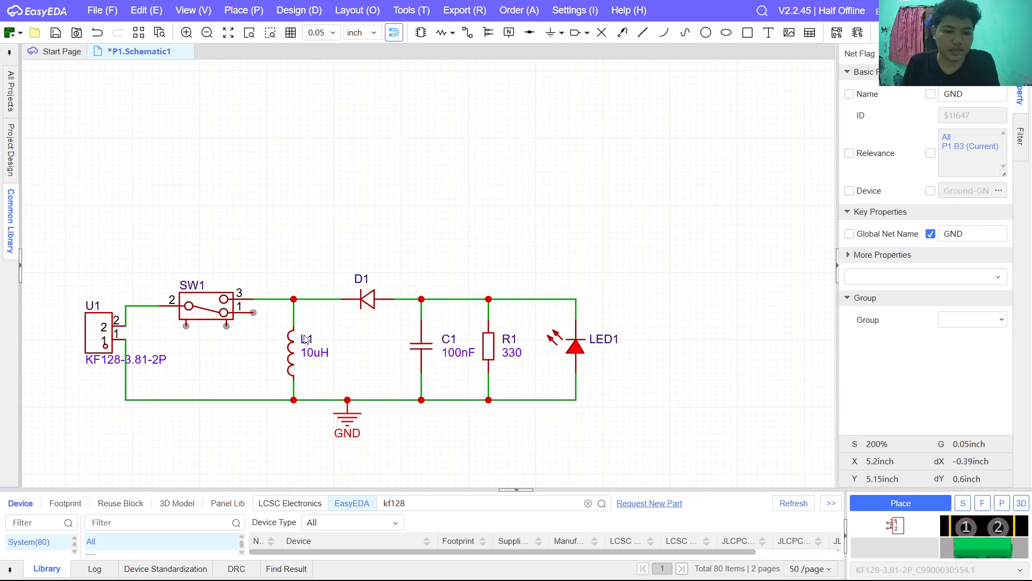
Step: Transfer the finished schematic to PCB1 and apply the import of all seven components
{"action": "left_click", "coordinate": [421, 254]}
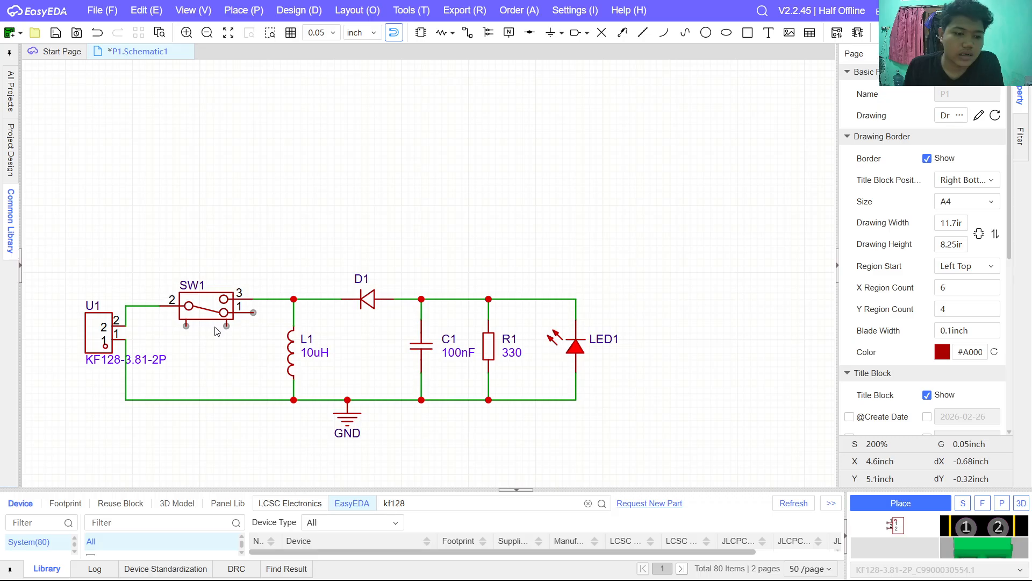
{"action": "scroll", "coordinate": [92, 317], "scroll_direction": "down", "scroll_amount": 2}
{"action": "scroll", "coordinate": [92, 316], "scroll_direction": "up", "scroll_amount": 4}
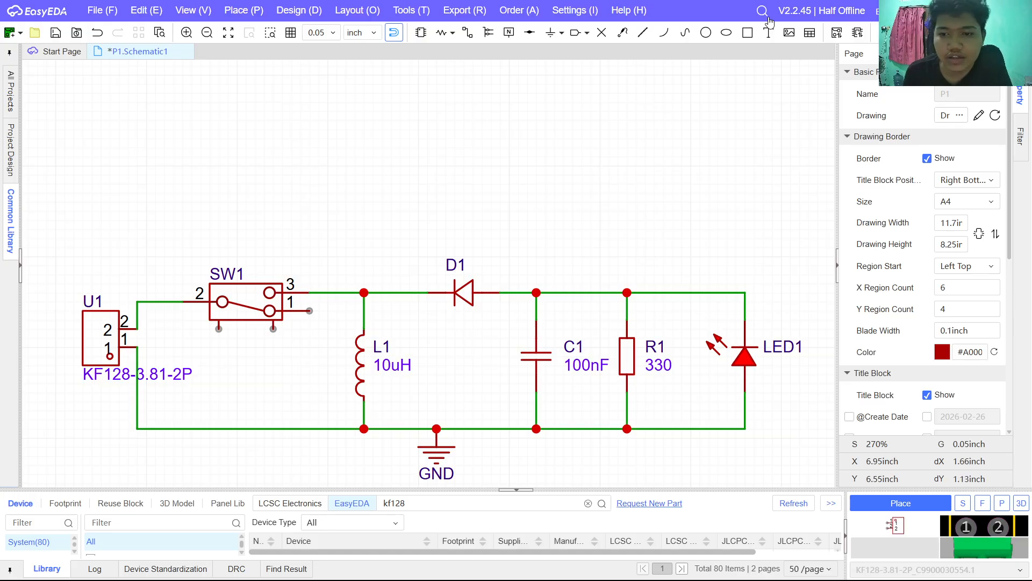
{"action": "left_click", "coordinate": [837, 34]}
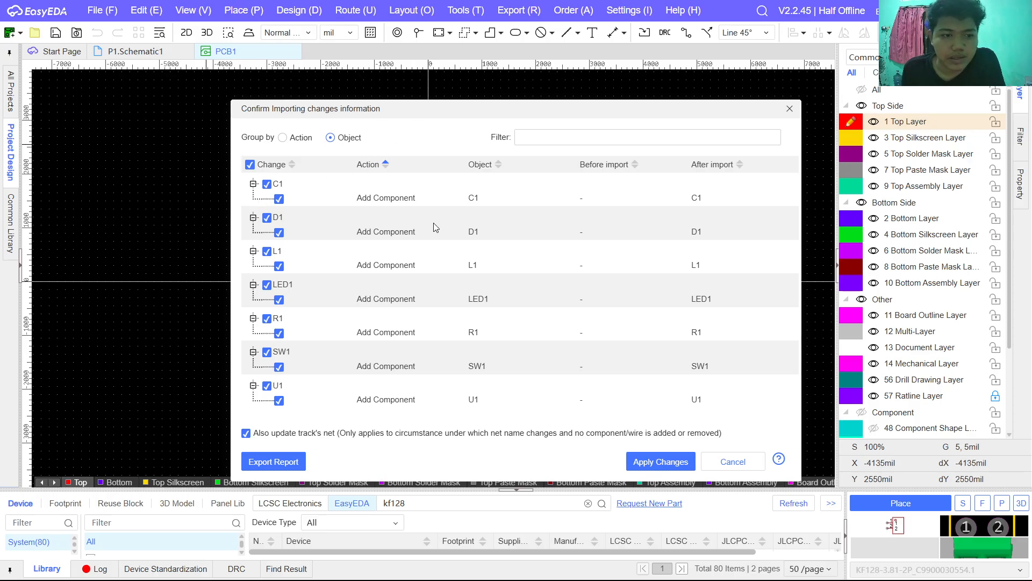
{"action": "left_click", "coordinate": [661, 462]}
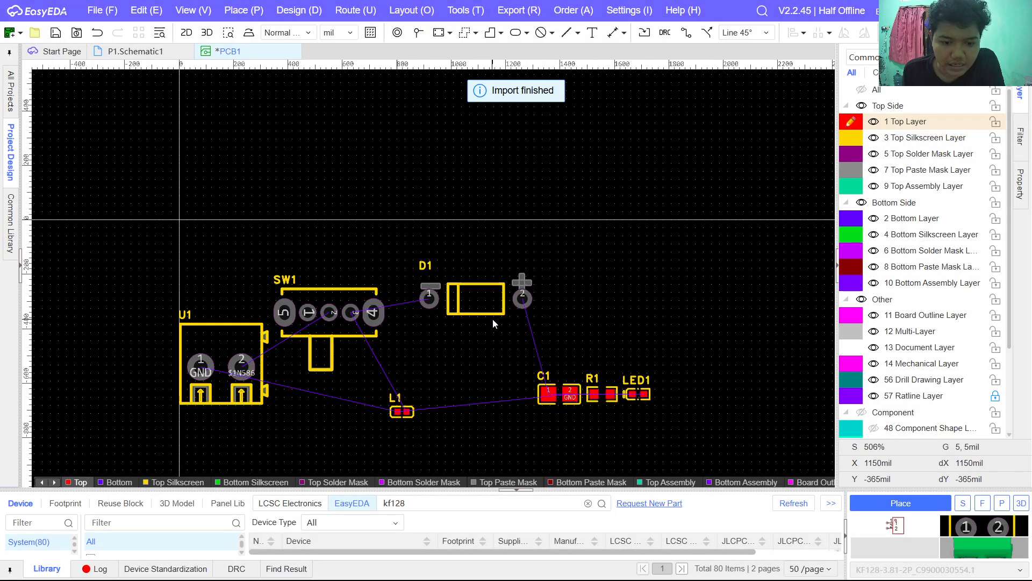
{"action": "scroll", "coordinate": [493, 320], "scroll_direction": "down", "scroll_amount": 2}
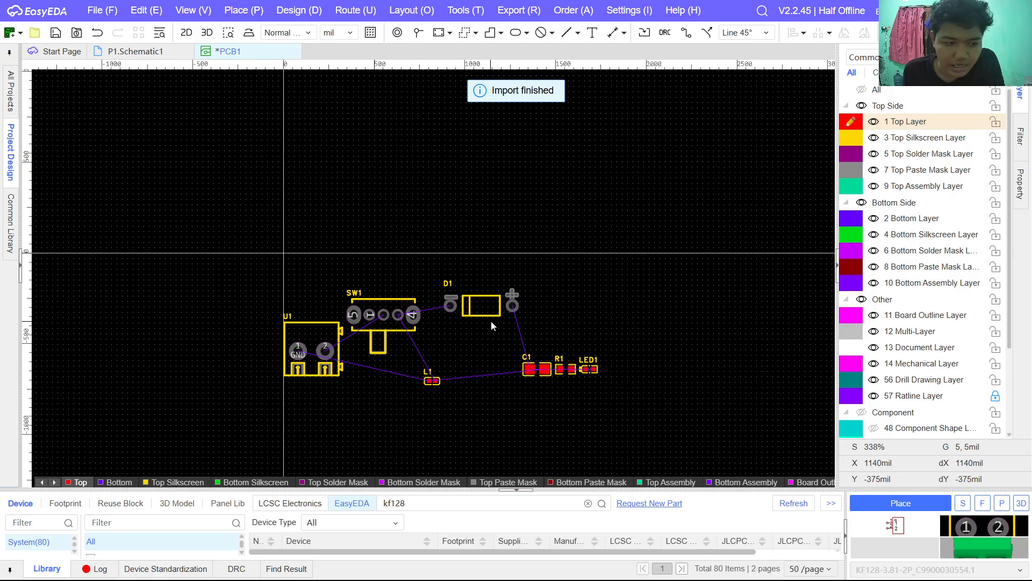
Step: Show the project design tree and review schematic page P1 before returning to the PCB1 layout
{"action": "left_click", "coordinate": [8, 100]}
{"action": "left_click", "coordinate": [10, 151]}
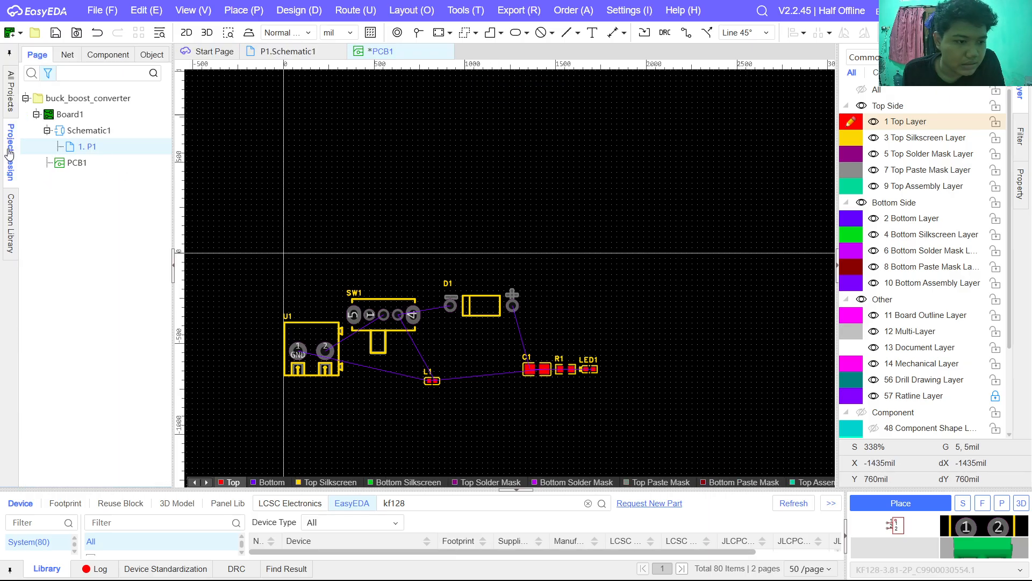
{"action": "left_click", "coordinate": [77, 163]}
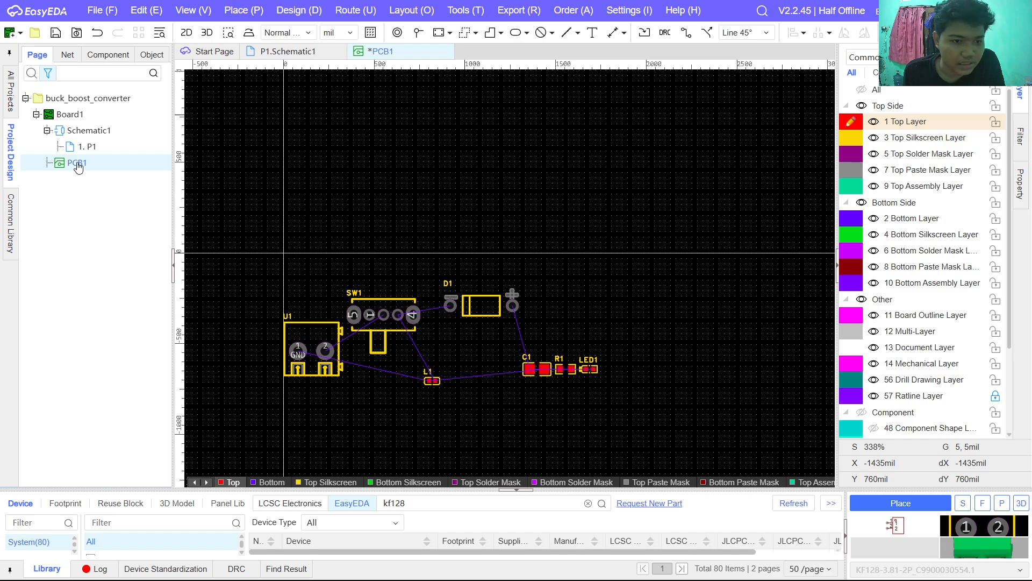
{"action": "double_click", "coordinate": [86, 147]}
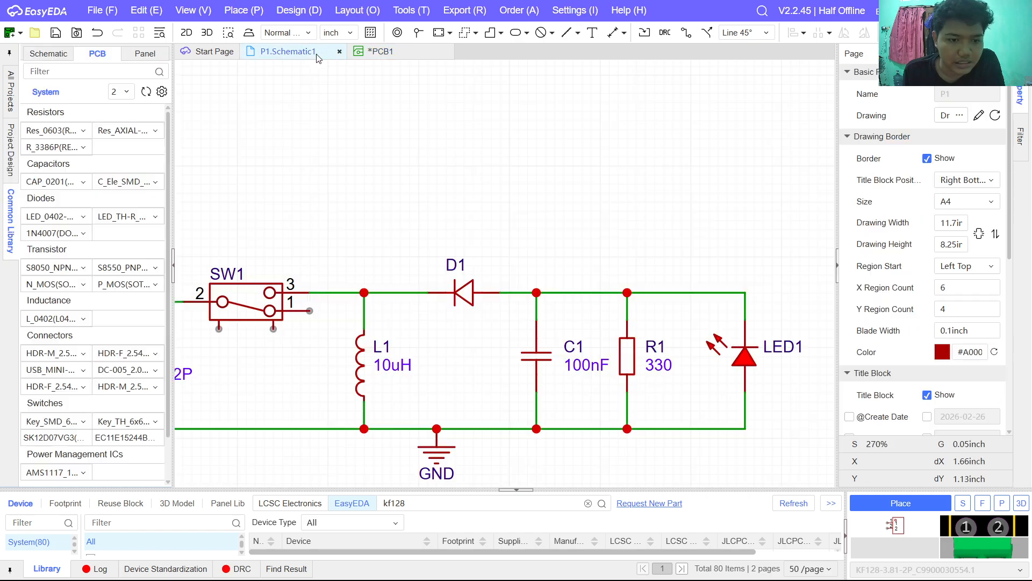
{"action": "left_click", "coordinate": [10, 166]}
{"action": "left_click", "coordinate": [76, 164]}
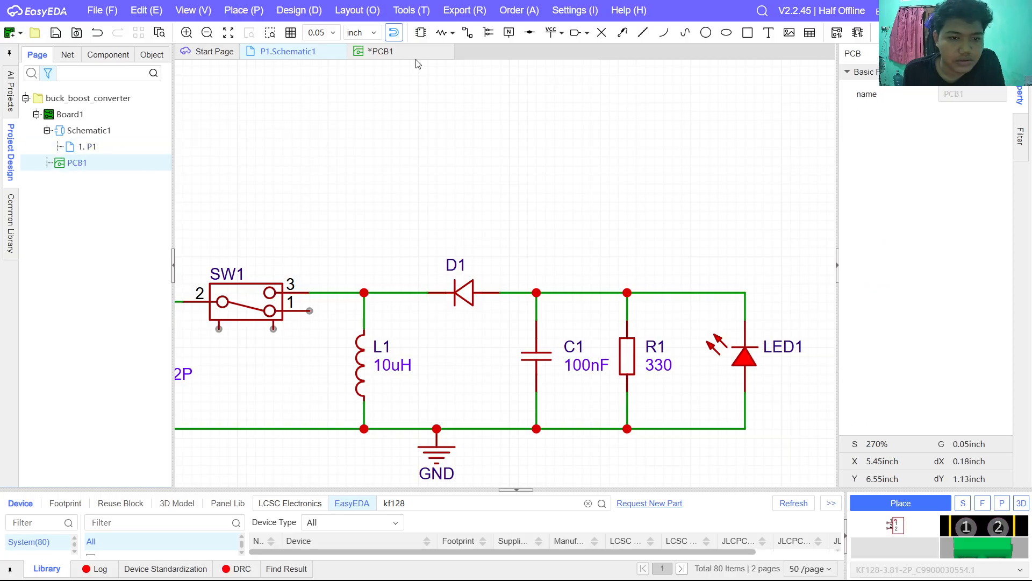
{"action": "double_click", "coordinate": [60, 166]}
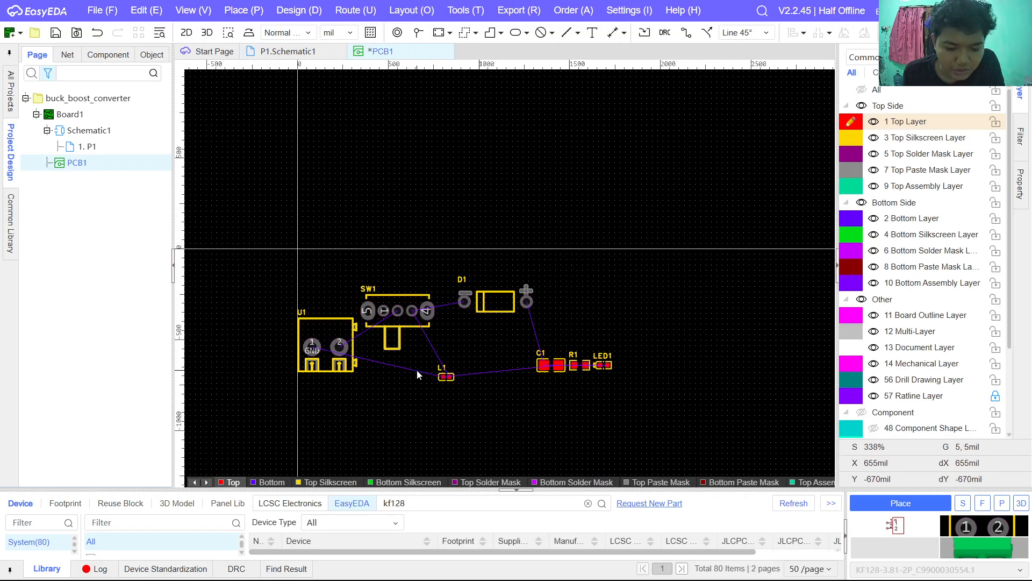
Step: Rotate SW1 to 180 degrees, turn U1 so its wire openings face left, and place U1 directly below SW1
{"action": "scroll", "coordinate": [417, 370], "scroll_direction": "up", "scroll_amount": 2}
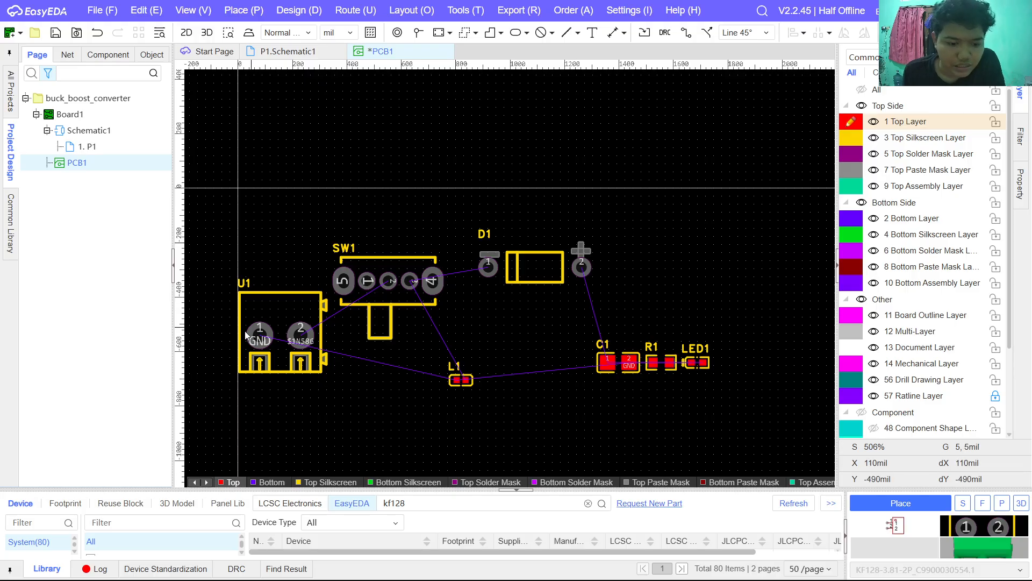
{"action": "left_click_drag", "start_coordinate": [281, 298], "coordinate": [282, 295]}
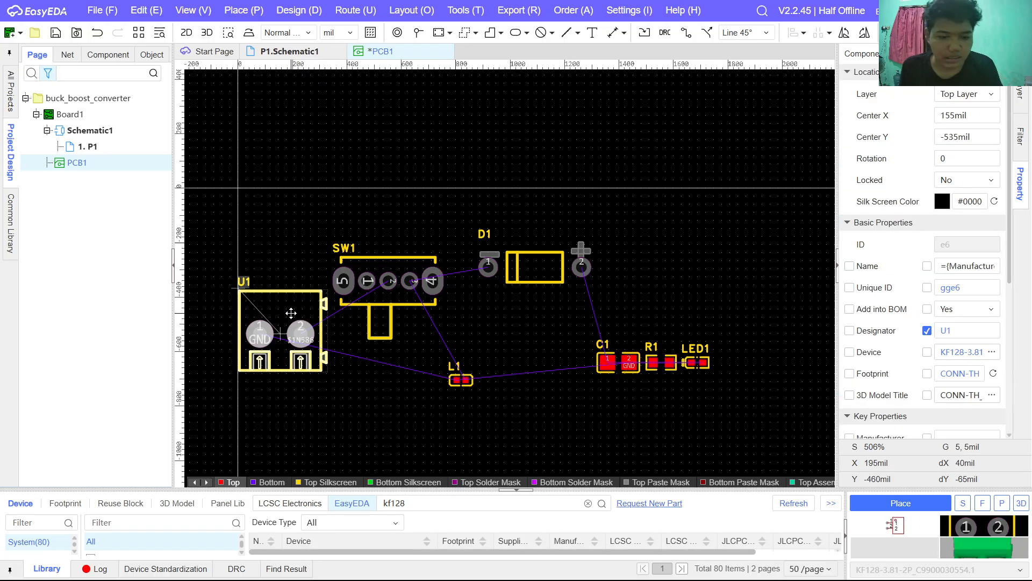
{"action": "key", "text": "space"}
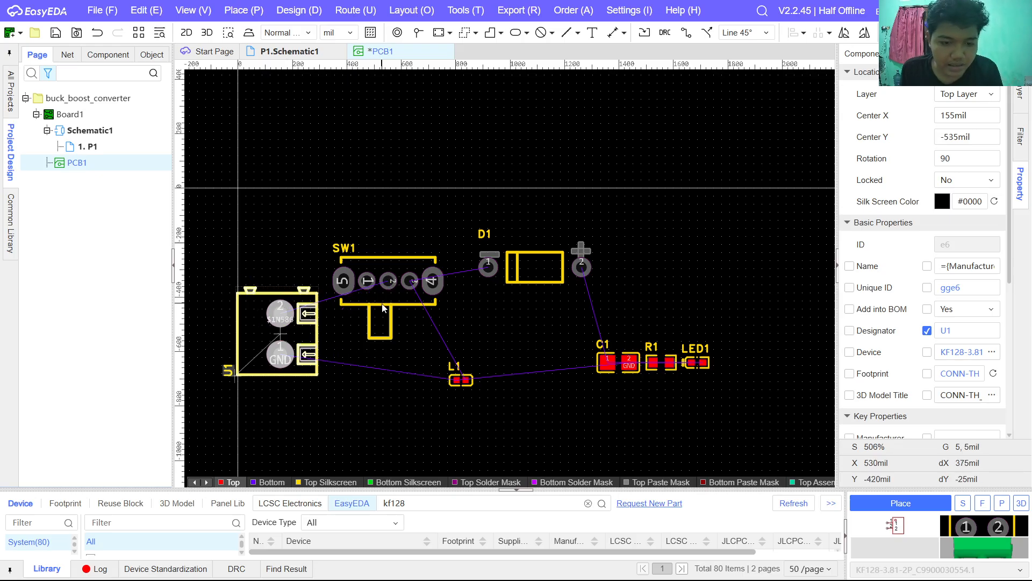
{"action": "left_click_drag", "start_coordinate": [383, 307], "coordinate": [352, 235]}
{"action": "key", "text": "space"}
{"action": "key", "text": "space"}
{"action": "left_click_drag", "start_coordinate": [276, 330], "coordinate": [342, 331]}
{"action": "key", "text": "space"}
{"action": "key", "text": "space"}
{"action": "mouse_move", "coordinate": [327, 231]}
{"action": "left_mouse_down"}
{"action": "mouse_move", "coordinate": [394, 239]}
{"action": "mouse_move", "coordinate": [396, 254]}
{"action": "mouse_move", "coordinate": [370, 233]}
{"action": "mouse_move", "coordinate": [318, 232]}
{"action": "mouse_move", "coordinate": [337, 240]}
{"action": "left_mouse_up"}
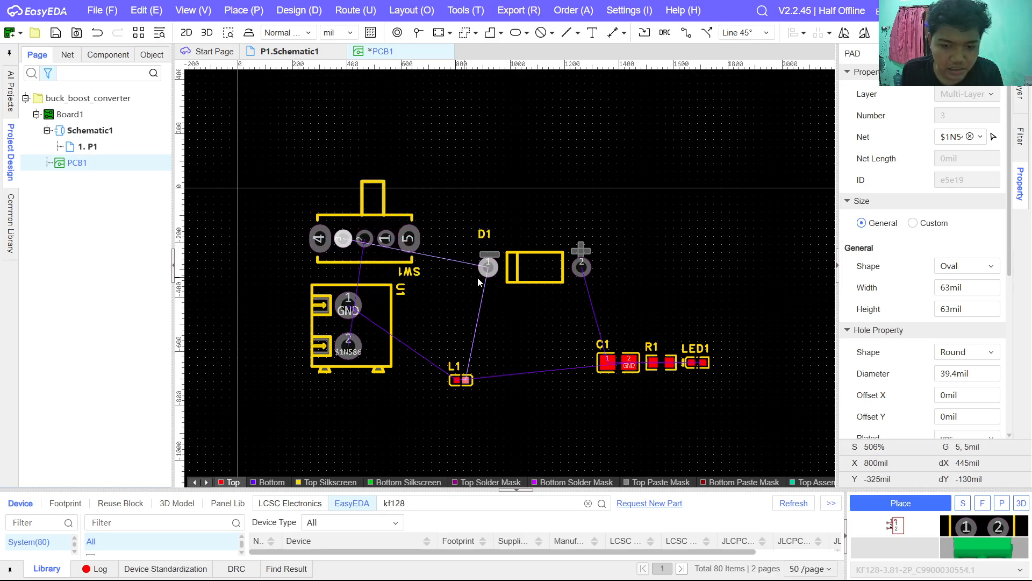
Step: Move D1 beside U1, rotate L1 and C1 to 90 degrees, and place both beneath D1
{"action": "left_click_drag", "start_coordinate": [521, 264], "coordinate": [472, 303]}
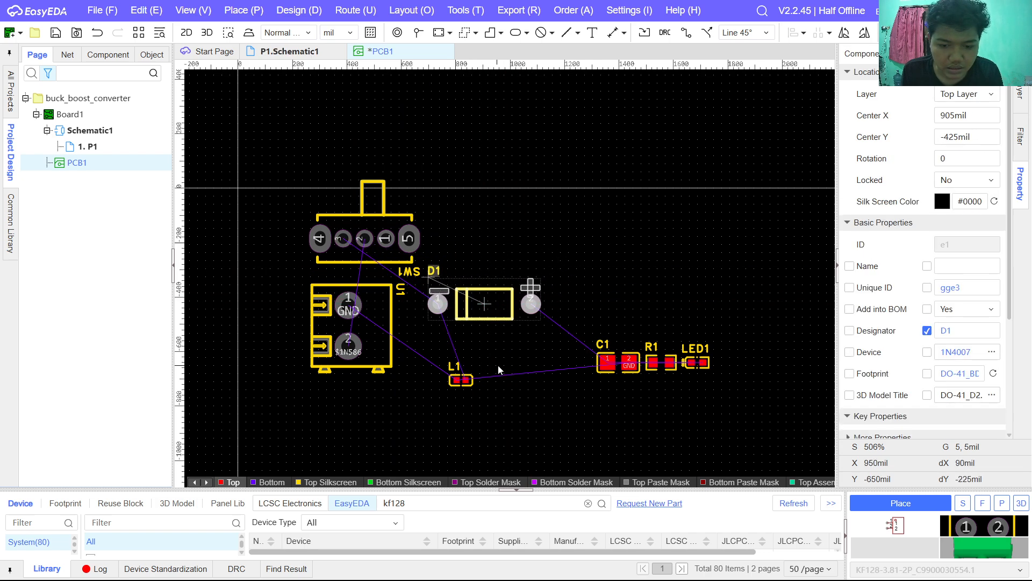
{"action": "left_click", "coordinate": [478, 380]}
{"action": "mouse_move", "coordinate": [465, 380]}
{"action": "left_mouse_down"}
{"action": "mouse_move", "coordinate": [441, 357]}
{"action": "mouse_move", "coordinate": [430, 369]}
{"action": "mouse_move", "coordinate": [445, 385]}
{"action": "left_mouse_up"}
{"action": "left_click_drag", "start_coordinate": [603, 374], "coordinate": [521, 379]}
{"action": "key", "text": "space"}
{"action": "key", "text": "space"}
{"action": "left_click_drag", "start_coordinate": [430, 376], "coordinate": [444, 355]}
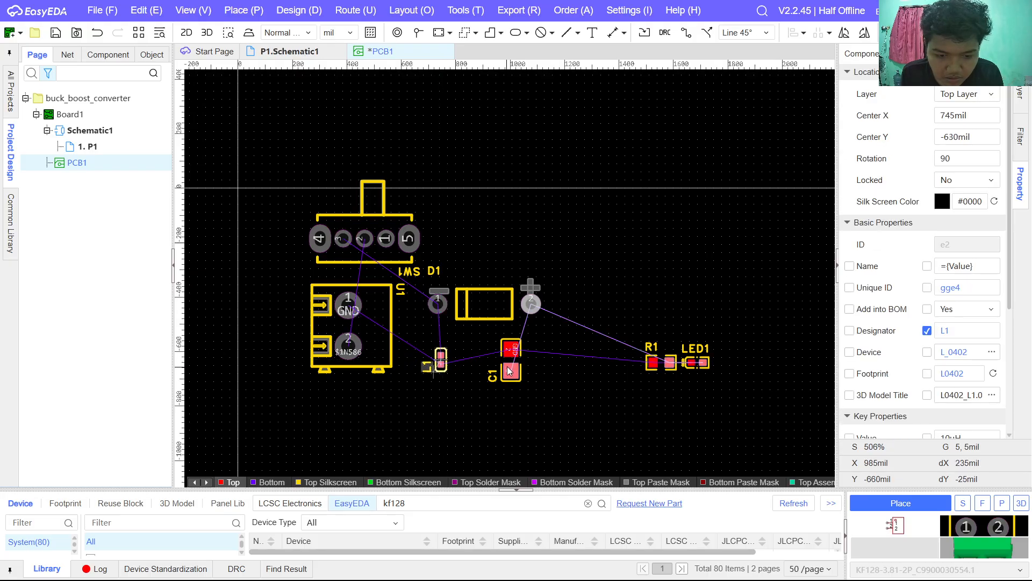
{"action": "left_click_drag", "start_coordinate": [506, 364], "coordinate": [467, 377]}
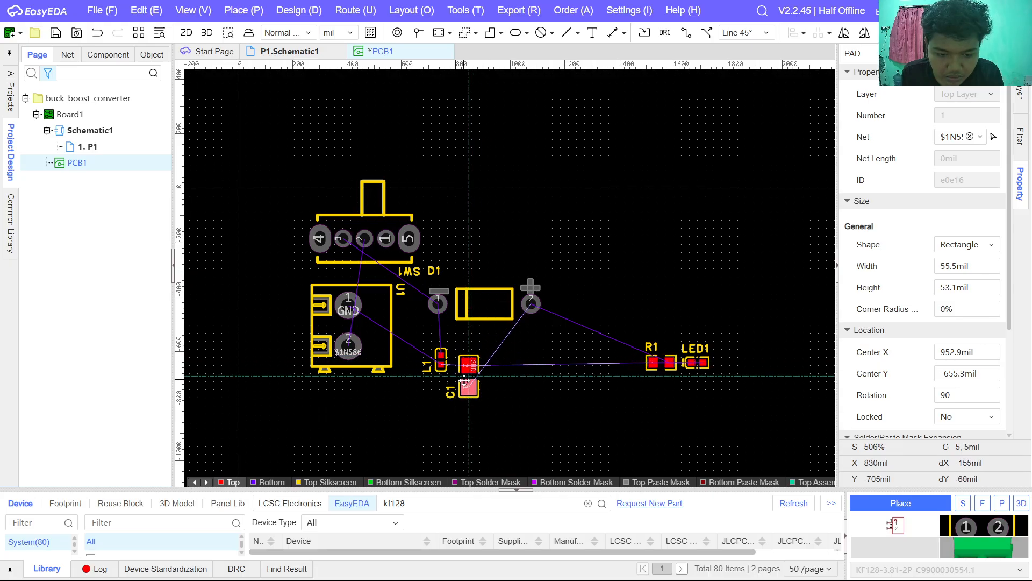
Step: Rotate R1 and LED1 to 270 degrees and bring them close to C1 beneath D1
{"action": "left_click_drag", "start_coordinate": [652, 364], "coordinate": [506, 375]}
{"action": "key", "text": "space"}
{"action": "key", "text": "space"}
{"action": "key", "text": "space"}
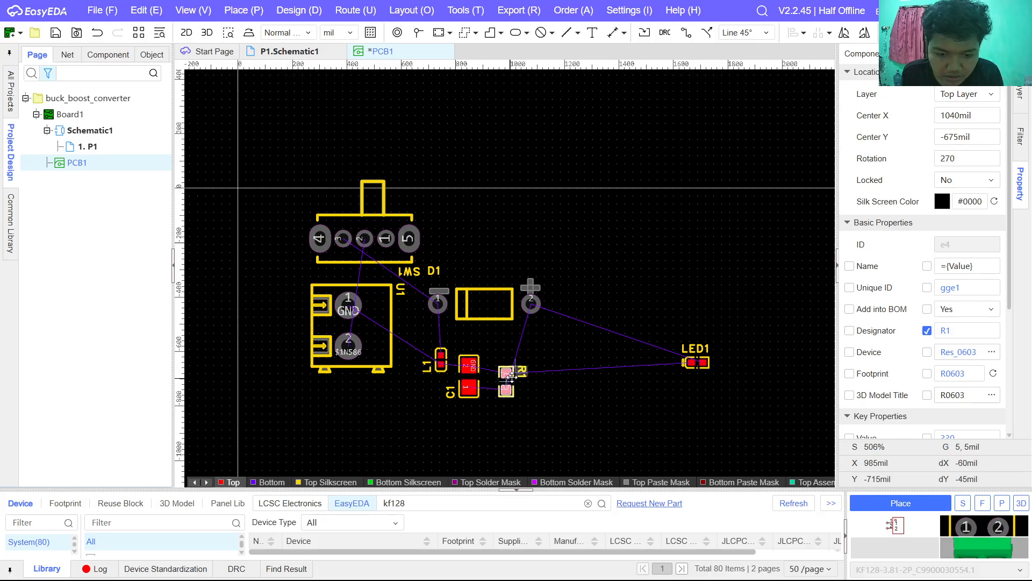
{"action": "left_click_drag", "start_coordinate": [693, 363], "coordinate": [476, 338]}
{"action": "key", "text": "space"}
{"action": "key", "text": "space"}
{"action": "key", "text": "space"}
Step: Move D1 level with SW1 and line up L1, C1, R1 and LED1 in a compact row beside U1
{"action": "left_click_drag", "start_coordinate": [490, 299], "coordinate": [499, 237]}
{"action": "left_click_drag", "start_coordinate": [444, 356], "coordinate": [438, 314]}
{"action": "left_click_drag", "start_coordinate": [476, 347], "coordinate": [442, 357]}
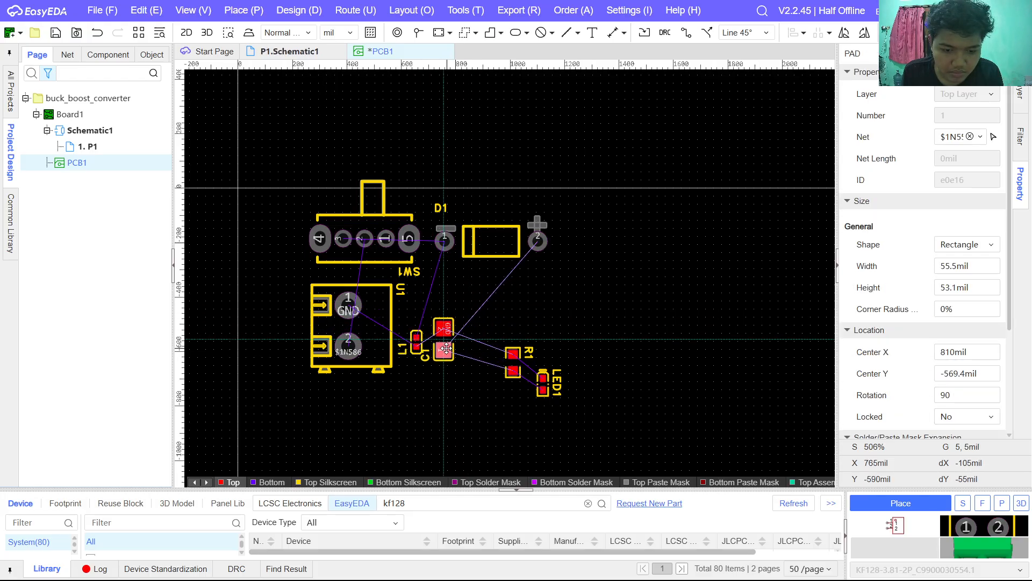
{"action": "left_click_drag", "start_coordinate": [512, 375], "coordinate": [469, 354]}
{"action": "left_click_drag", "start_coordinate": [543, 378], "coordinate": [501, 347]}
{"action": "left_click", "coordinate": [563, 366]}
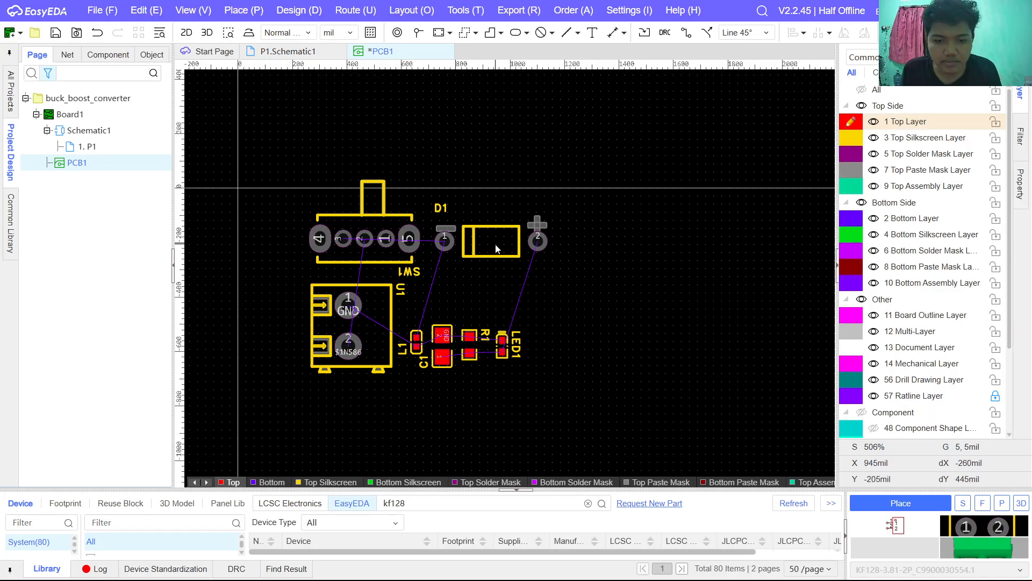
Step: Lower D1 to just above the row of small parts and shift C1, R1 and LED1 slightly upward
{"action": "left_click_drag", "start_coordinate": [494, 243], "coordinate": [482, 284]}
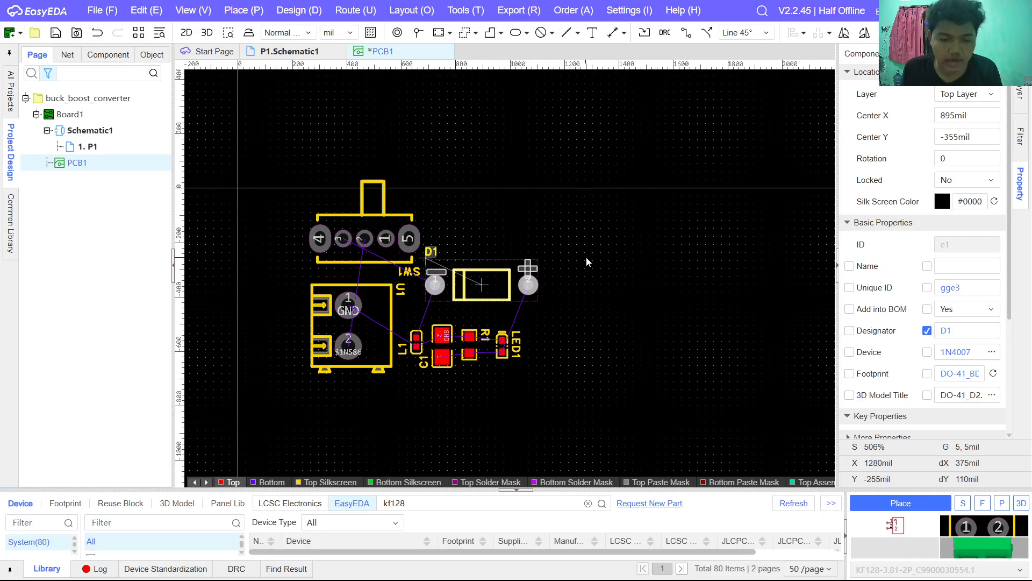
{"action": "left_click_drag", "start_coordinate": [434, 346], "coordinate": [436, 338]}
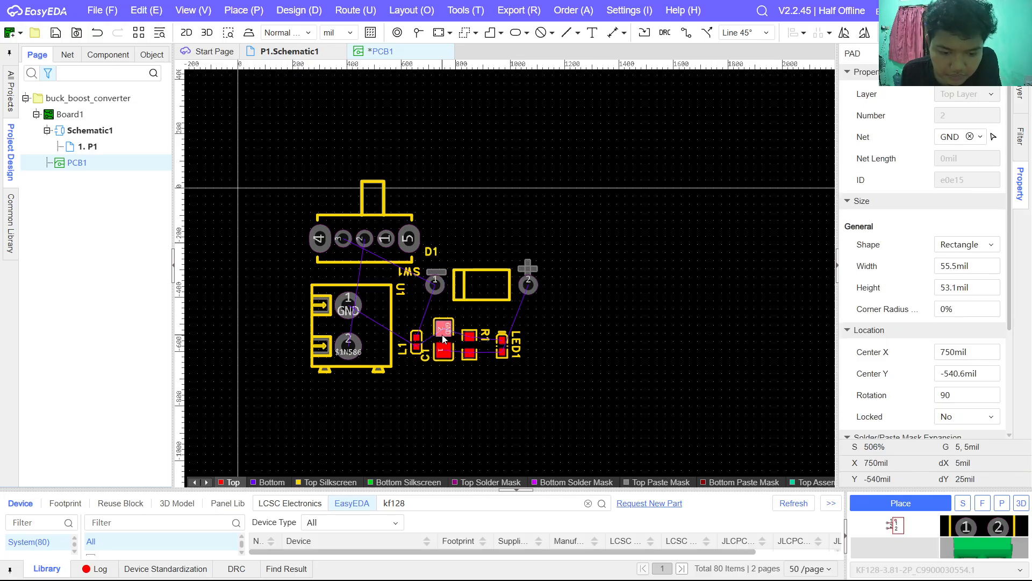
{"action": "left_click", "coordinate": [486, 343]}
{"action": "left_click_drag", "start_coordinate": [502, 349], "coordinate": [498, 343]}
Step: Change the LED1 silkscreen designator text to "indikator"
{"action": "left_click", "coordinate": [514, 343]}
{"action": "double_click", "coordinate": [514, 344]}
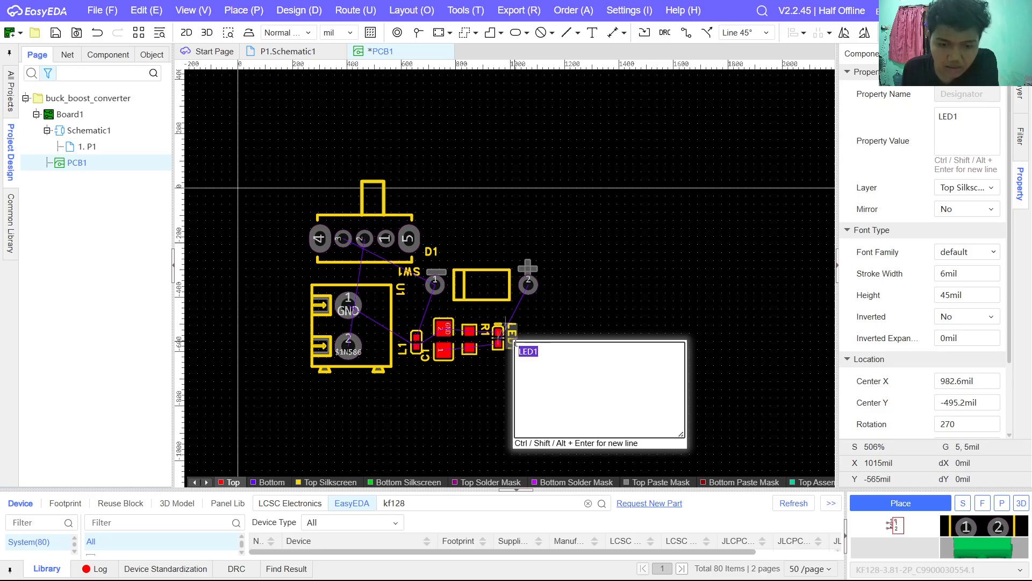
{"action": "left_click", "coordinate": [532, 336]}
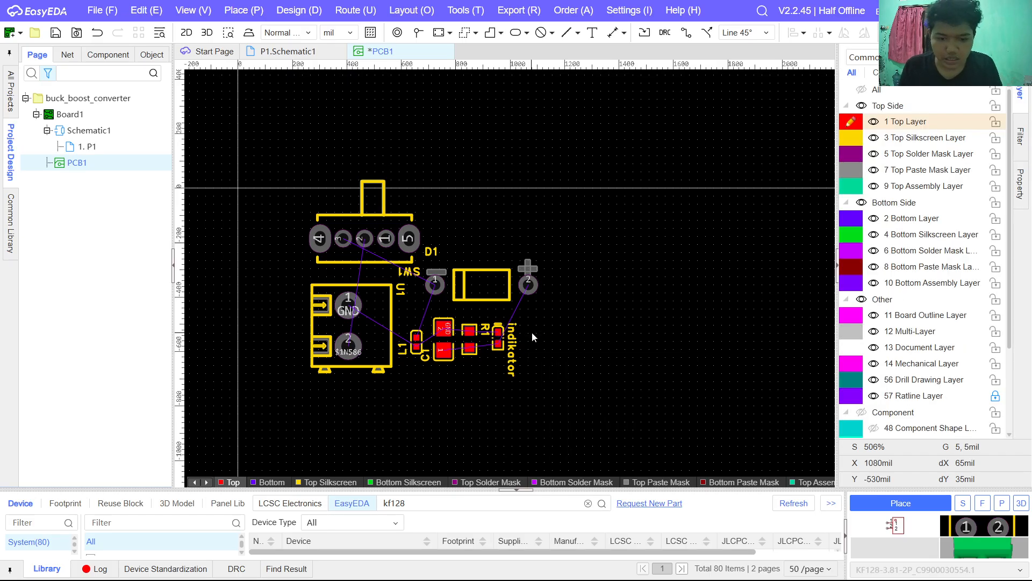
Step: Delete the silkscreen designators of R1, C1, L1, U1, D1 and SW1
{"action": "left_click", "coordinate": [485, 331]}
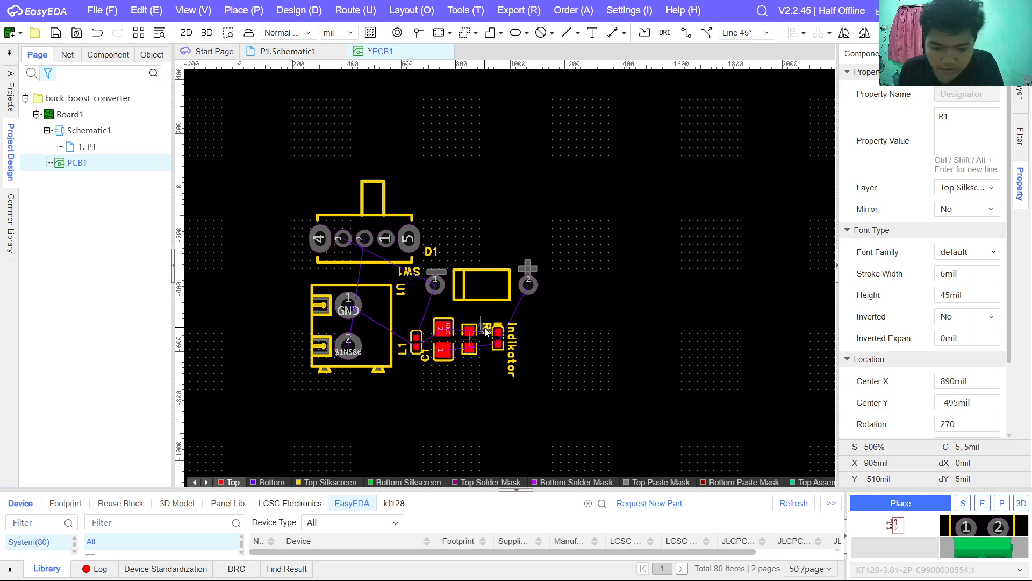
{"action": "key", "text": "Delete"}
{"action": "left_click", "coordinate": [423, 357]}
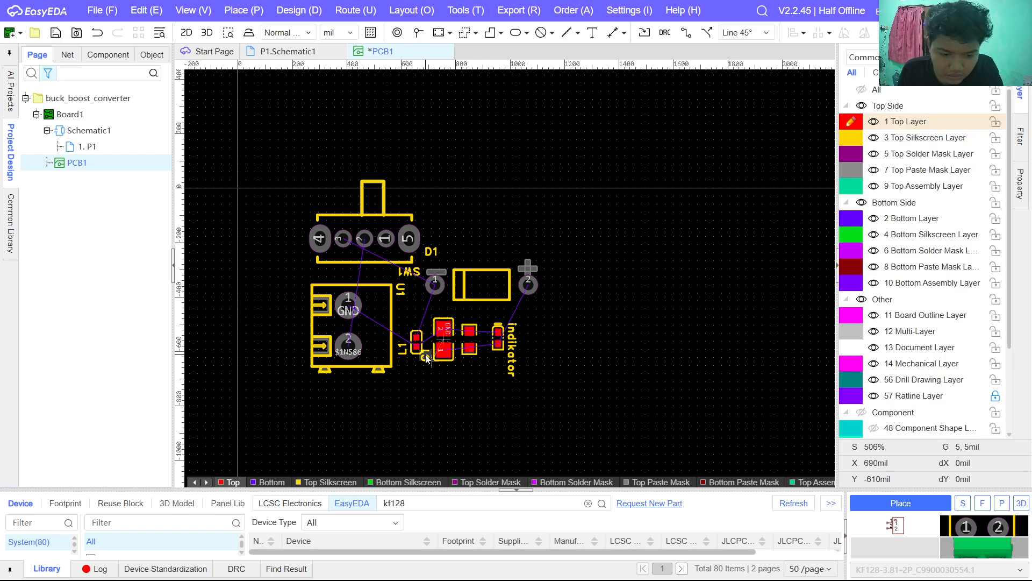
{"action": "key", "text": "Delete"}
{"action": "left_click", "coordinate": [404, 350]}
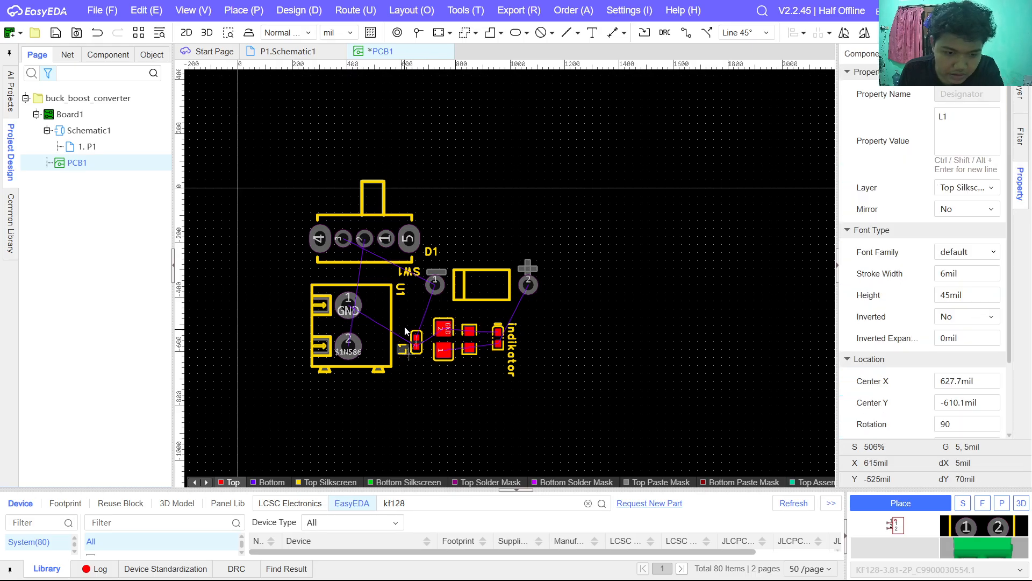
{"action": "key", "text": "Delete"}
{"action": "left_click", "coordinate": [400, 293]}
{"action": "key", "text": "Delete"}
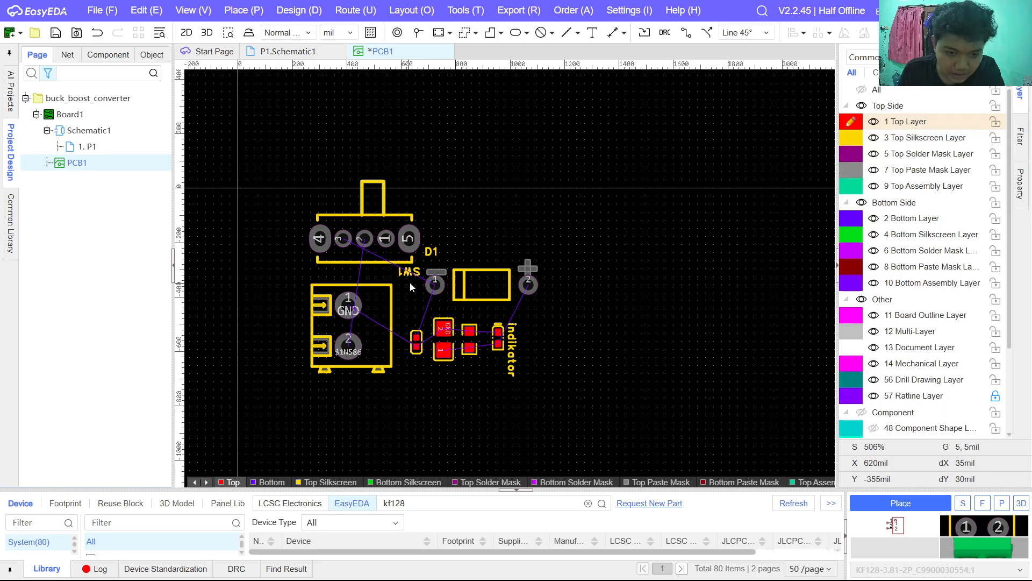
{"action": "left_click", "coordinate": [432, 253]}
{"action": "key", "text": "Delete"}
{"action": "left_click", "coordinate": [402, 274]}
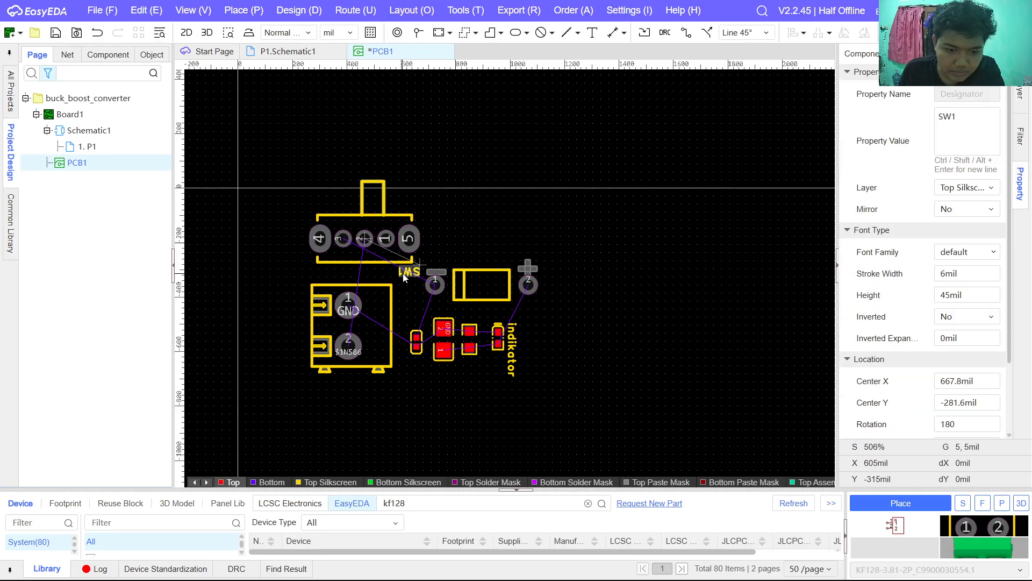
{"action": "key", "text": "Delete"}
Step: Move U1 up and to the right, closer to SW1 and L1, and shift SW1 slightly right to sit above it
{"action": "left_click_drag", "start_coordinate": [384, 325], "coordinate": [399, 311]}
{"action": "left_click", "coordinate": [616, 401]}
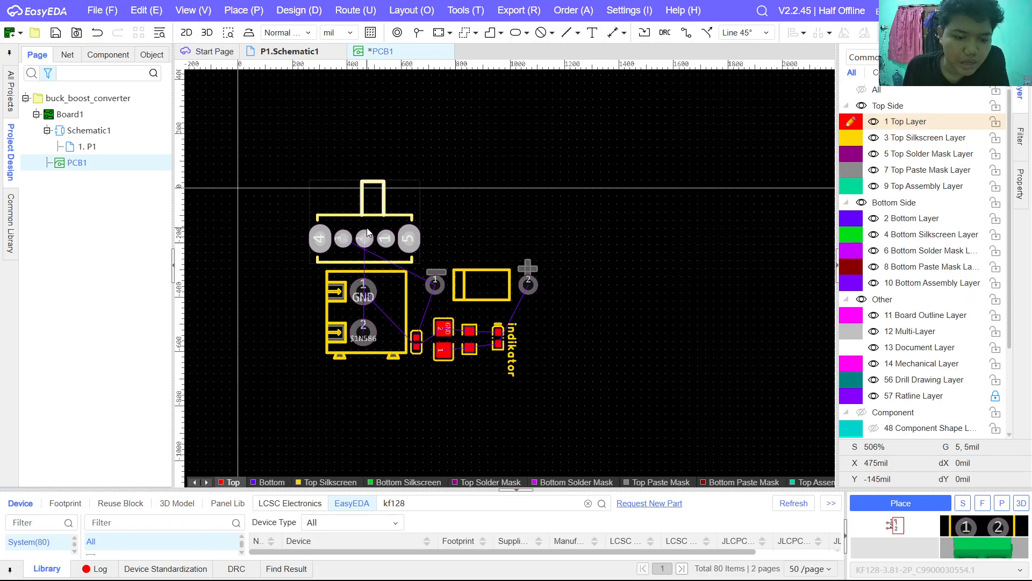
{"action": "left_click_drag", "start_coordinate": [366, 227], "coordinate": [376, 230]}
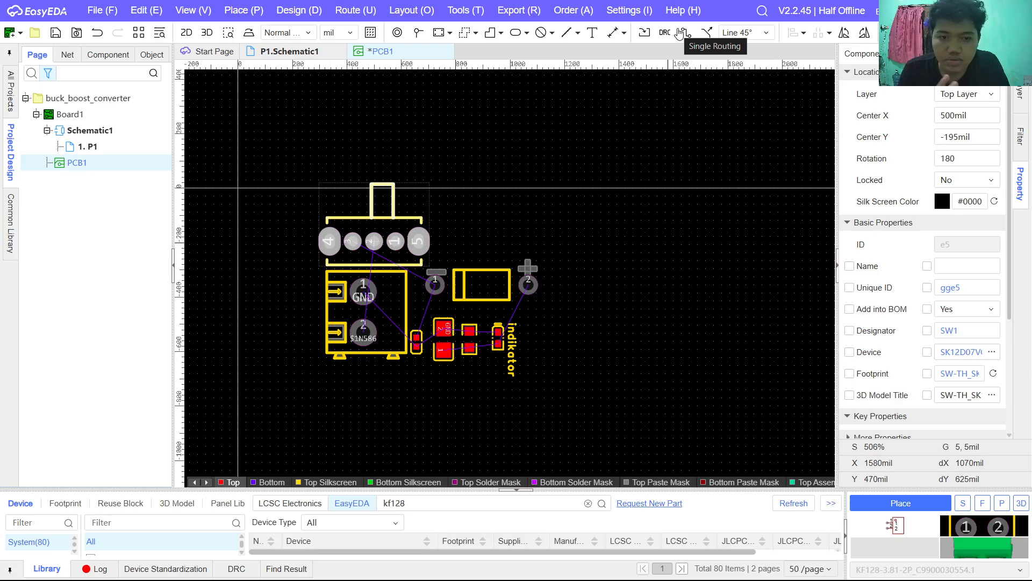
Step: Draw a closed rectangular polyline about 850 by 575 mil on the Board Outline Layer with Line 90° corners, enclosing the components' pads
{"action": "left_click", "coordinate": [578, 34]}
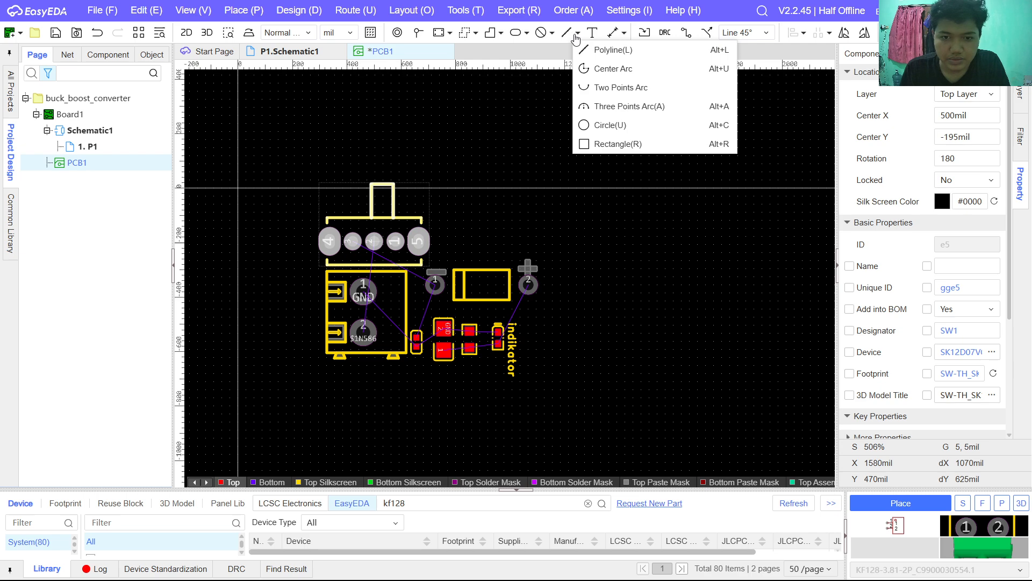
{"action": "left_click", "coordinate": [602, 54]}
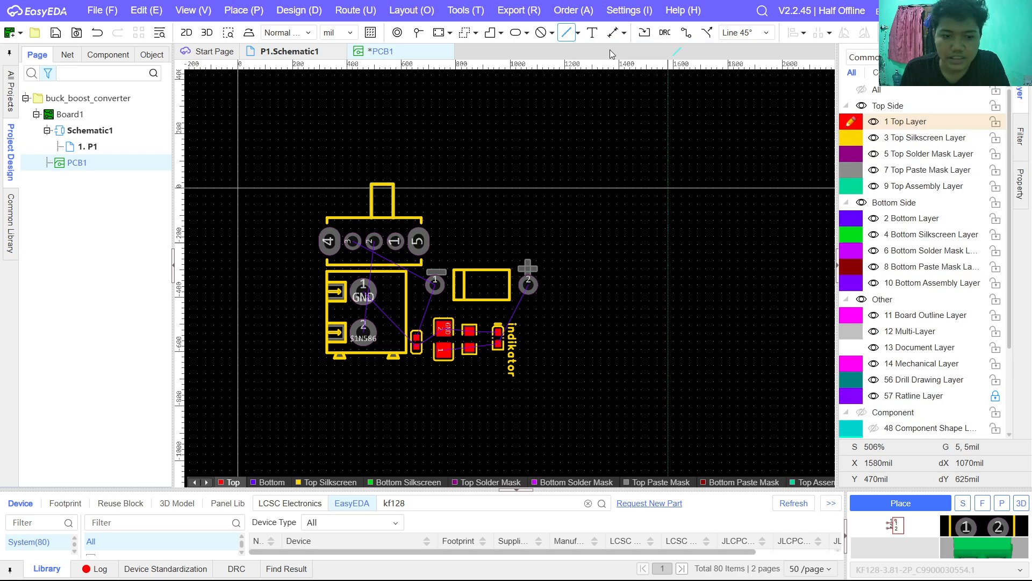
{"action": "left_click", "coordinate": [911, 318]}
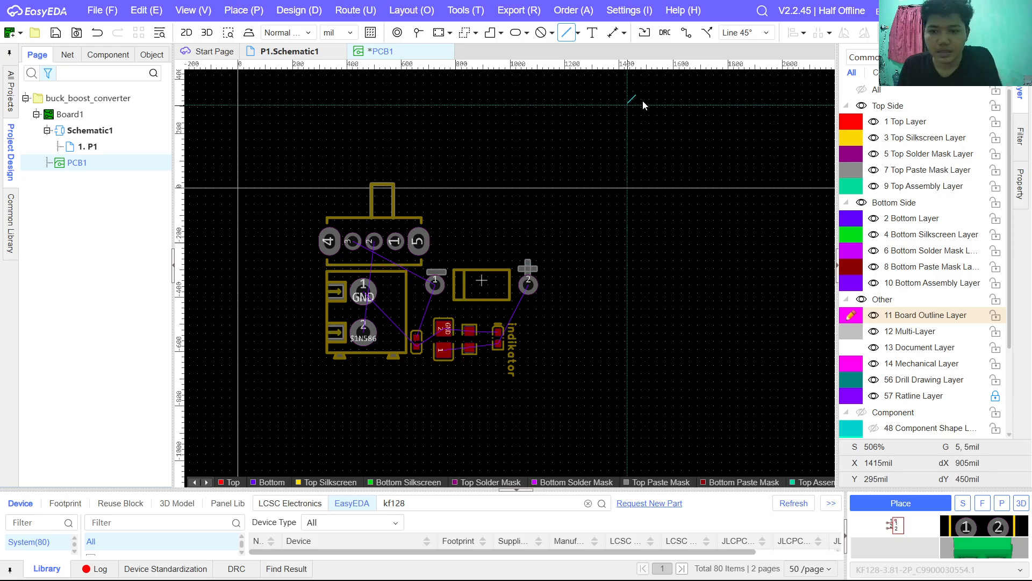
{"action": "left_click", "coordinate": [767, 34]}
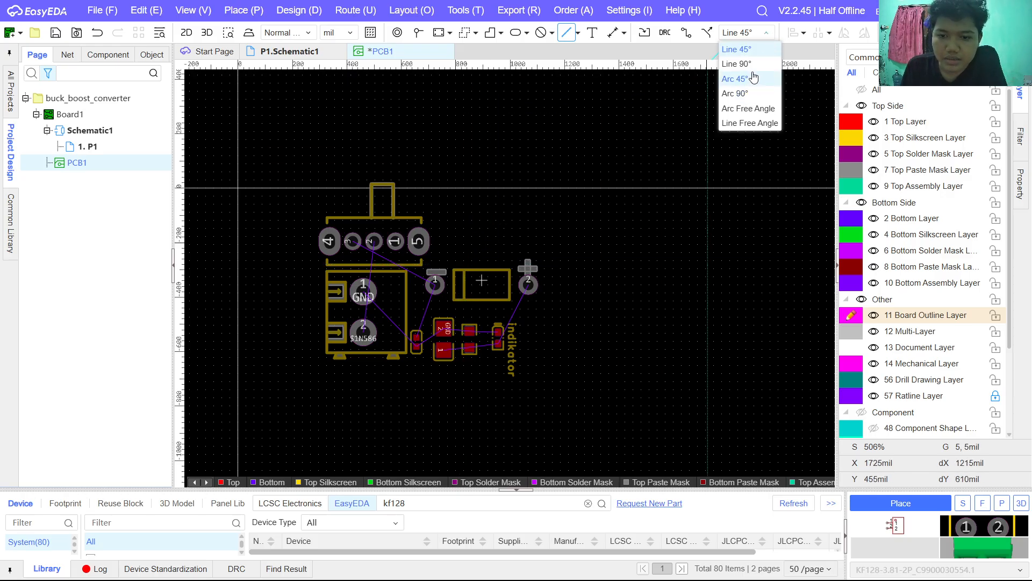
{"action": "left_click", "coordinate": [737, 63]}
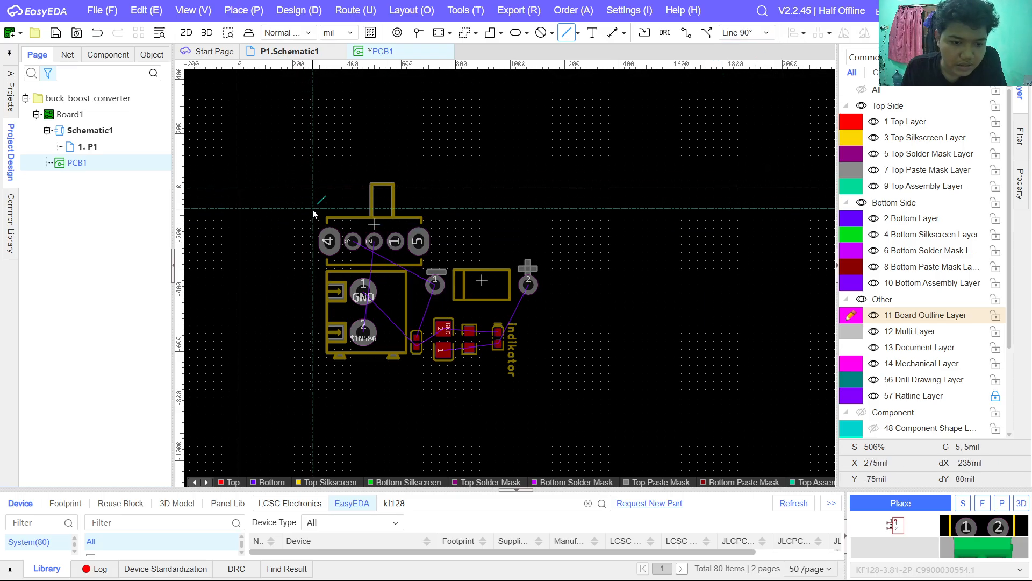
{"action": "left_click", "coordinate": [313, 212]}
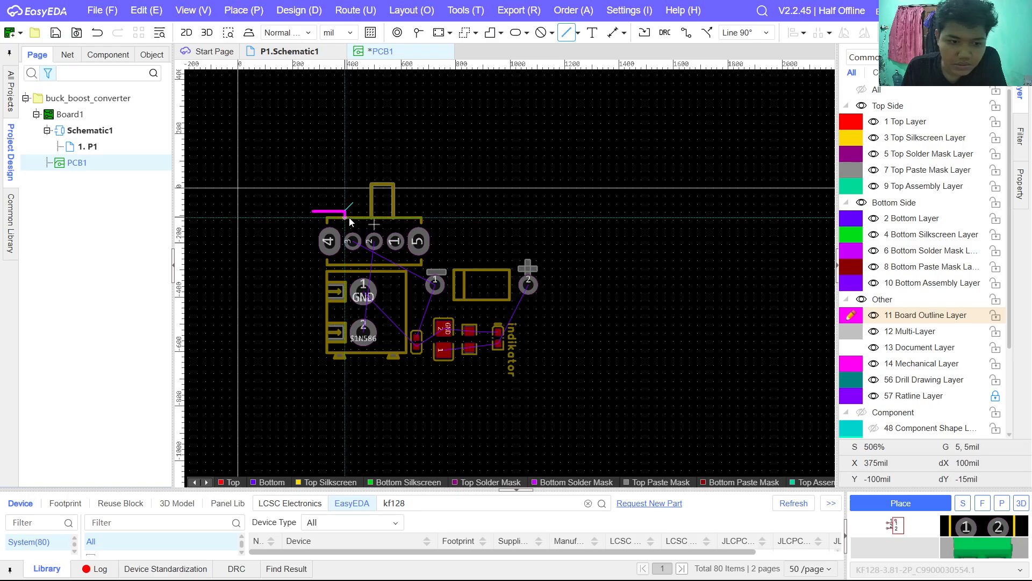
{"action": "left_click", "coordinate": [543, 367]}
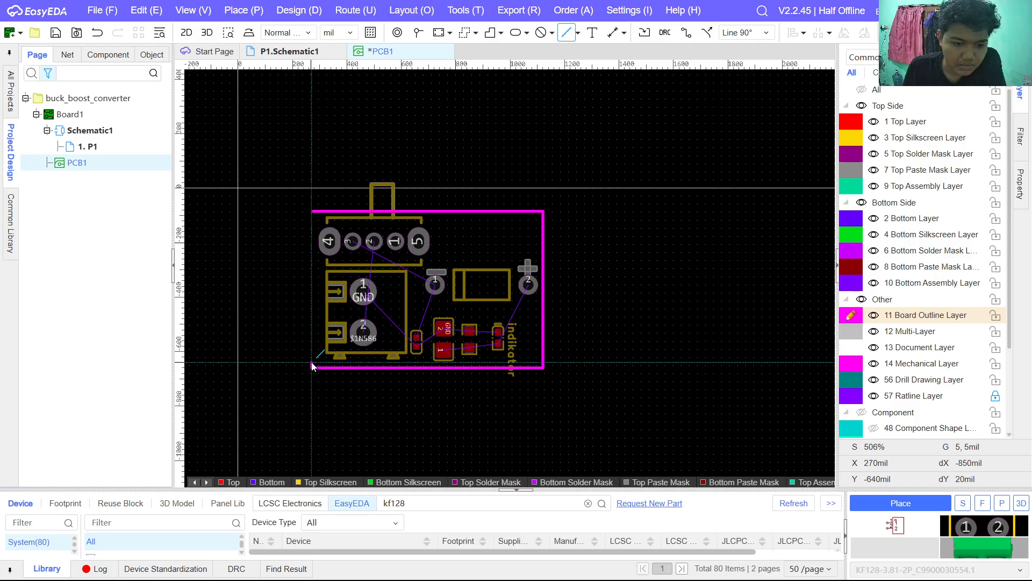
{"action": "left_click", "coordinate": [312, 367]}
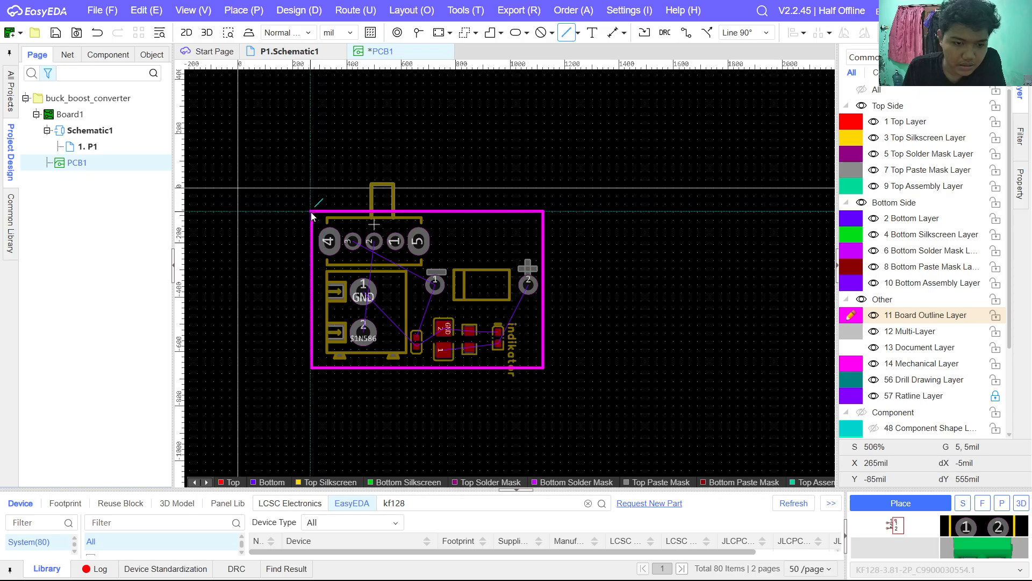
{"action": "key", "text": "Tab"}
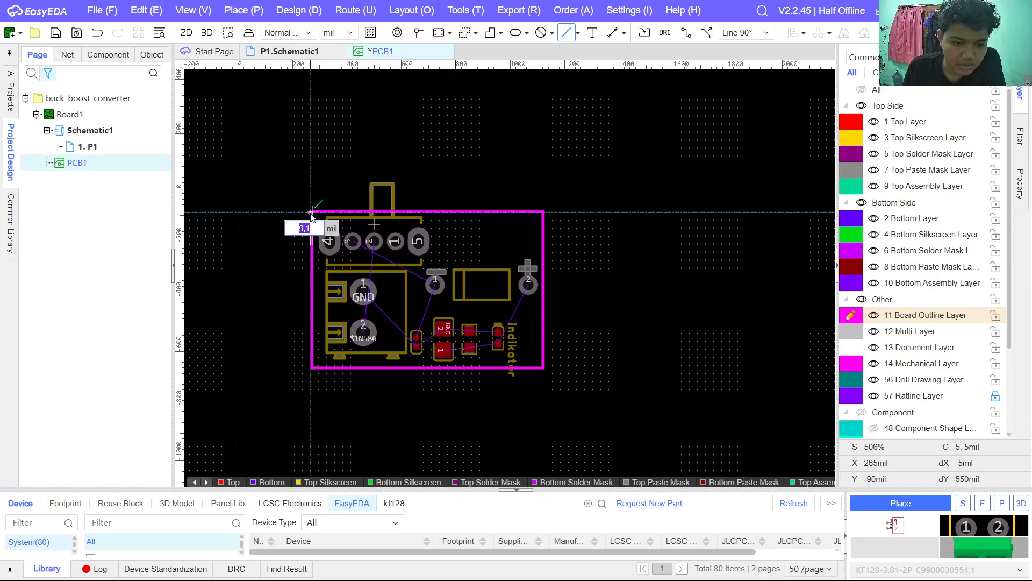
{"action": "left_click", "coordinate": [313, 213]}
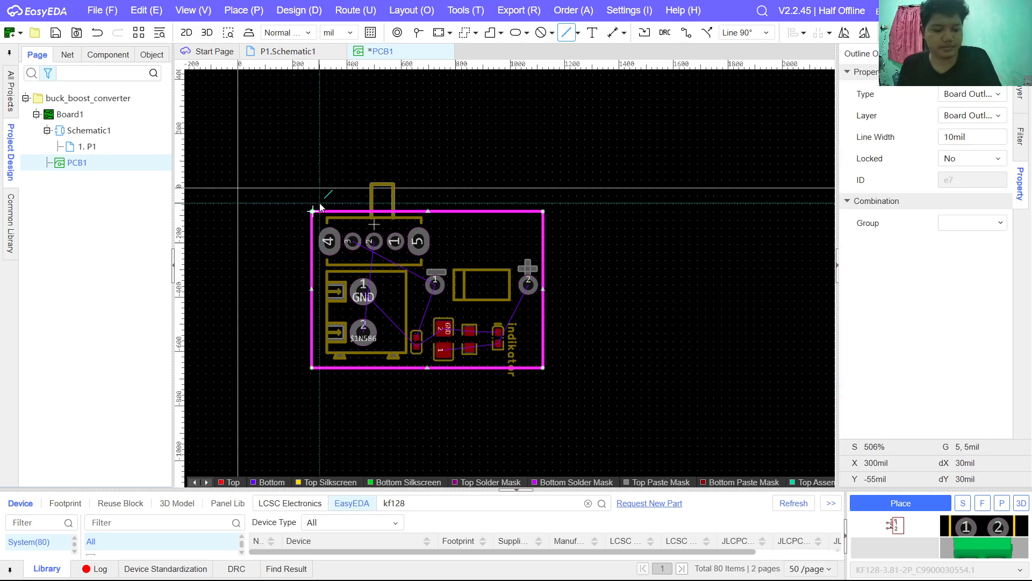
{"action": "key", "text": "Escape"}
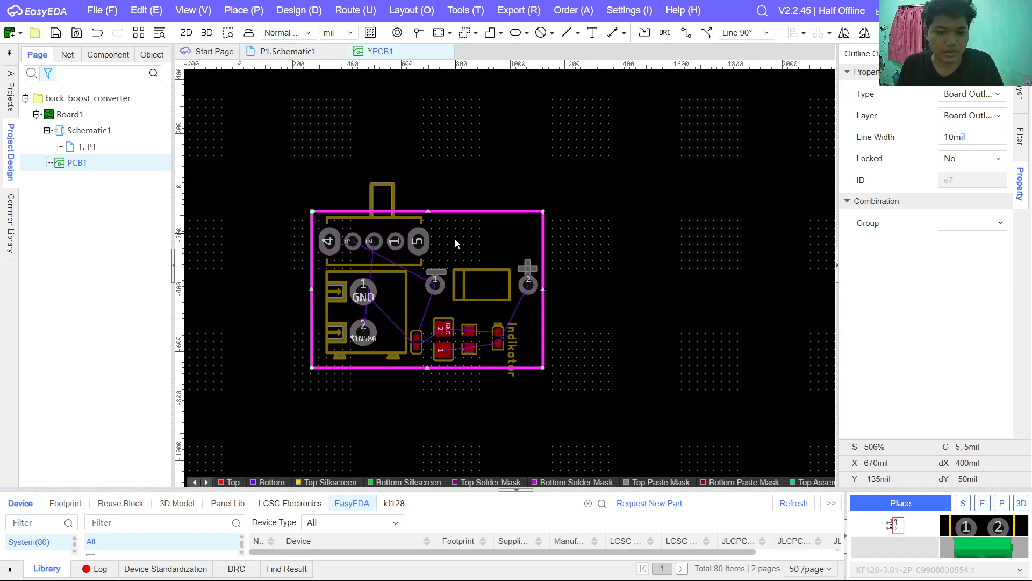
{"action": "left_click", "coordinate": [677, 161]}
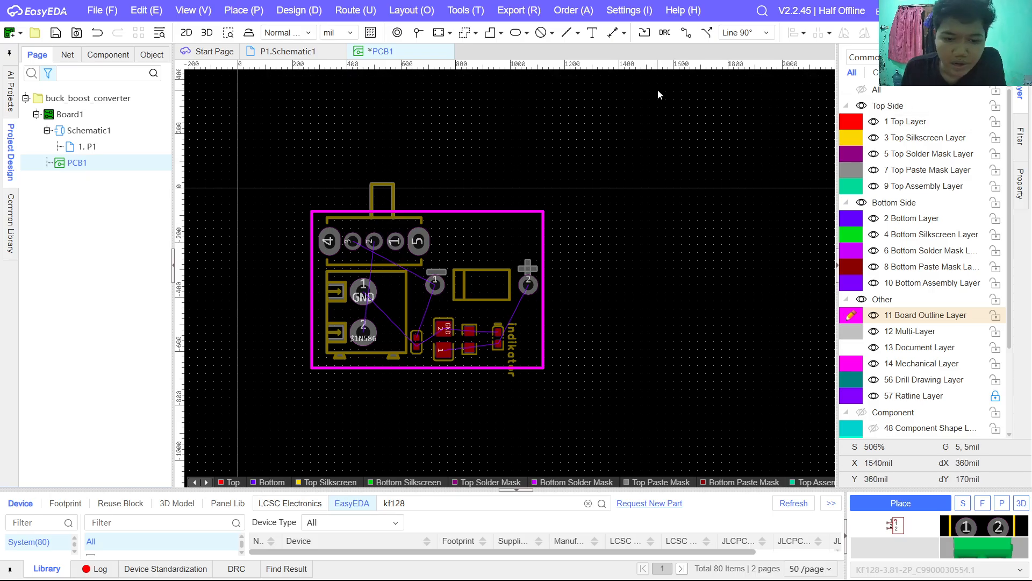
Step: Route GND with 20 mil, Line 45° tracks from U1 pad 1 through the leftmost small part's lower pad to the adjacent larger part's pad 2
{"action": "left_click", "coordinate": [685, 36]}
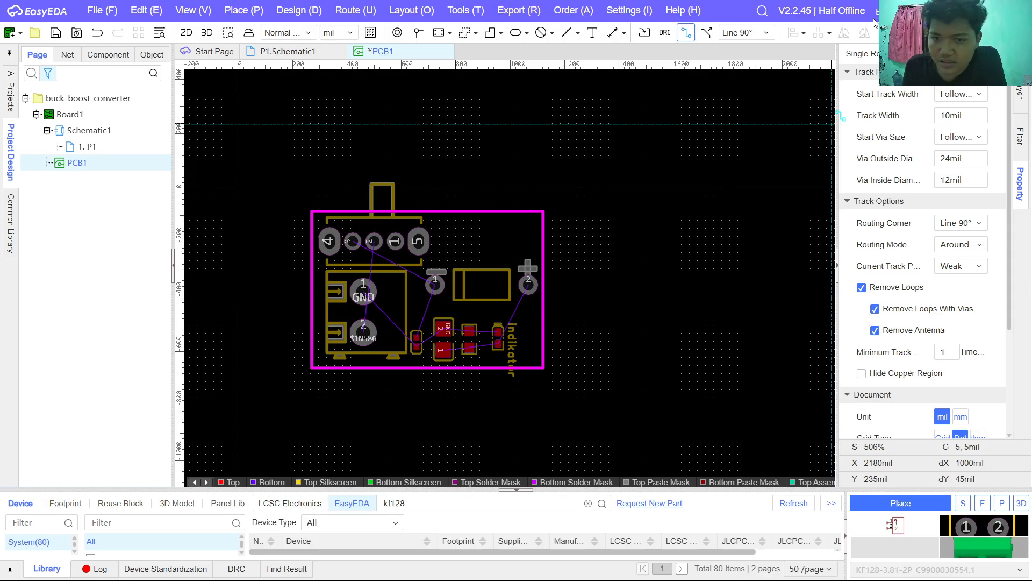
{"action": "left_click", "coordinate": [769, 35]}
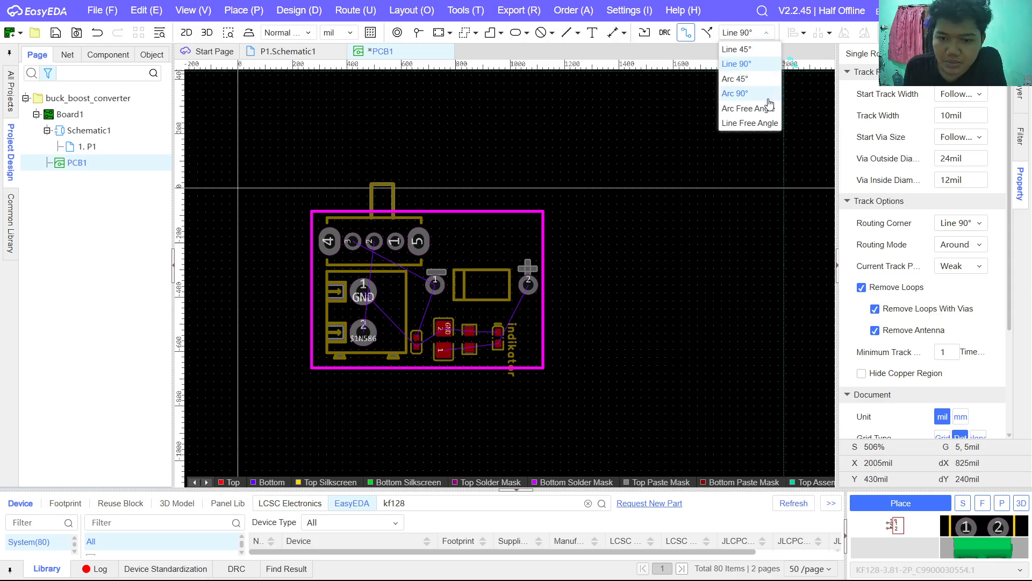
{"action": "left_click", "coordinate": [751, 50]}
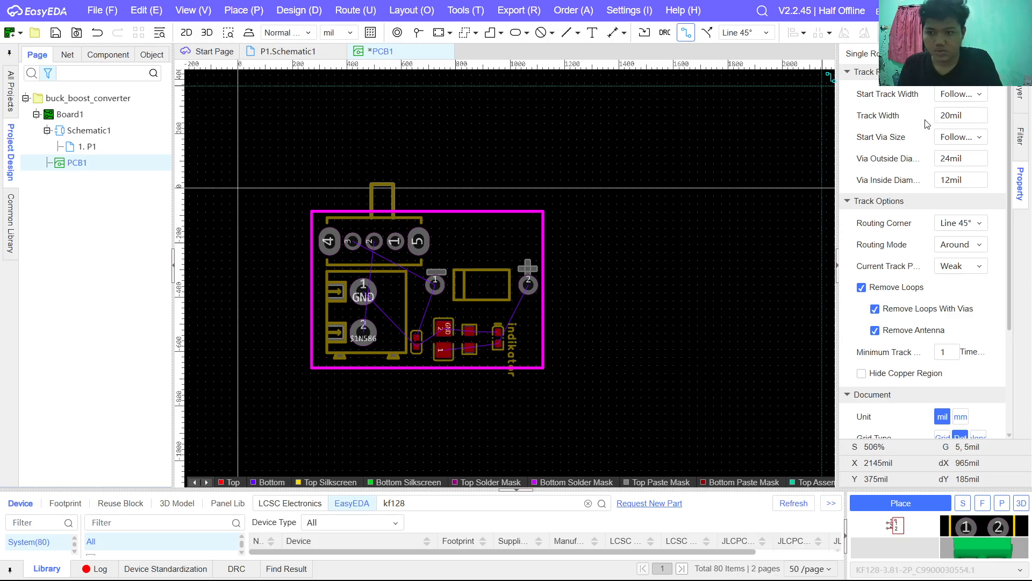
{"action": "scroll", "coordinate": [387, 282], "scroll_direction": "up", "scroll_amount": 4}
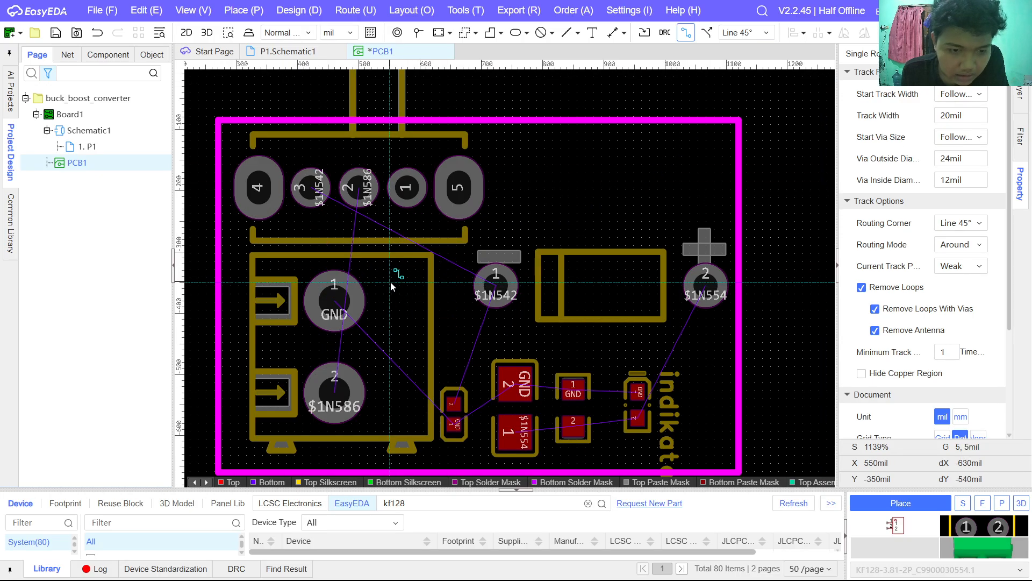
{"action": "left_click", "coordinate": [334, 311]}
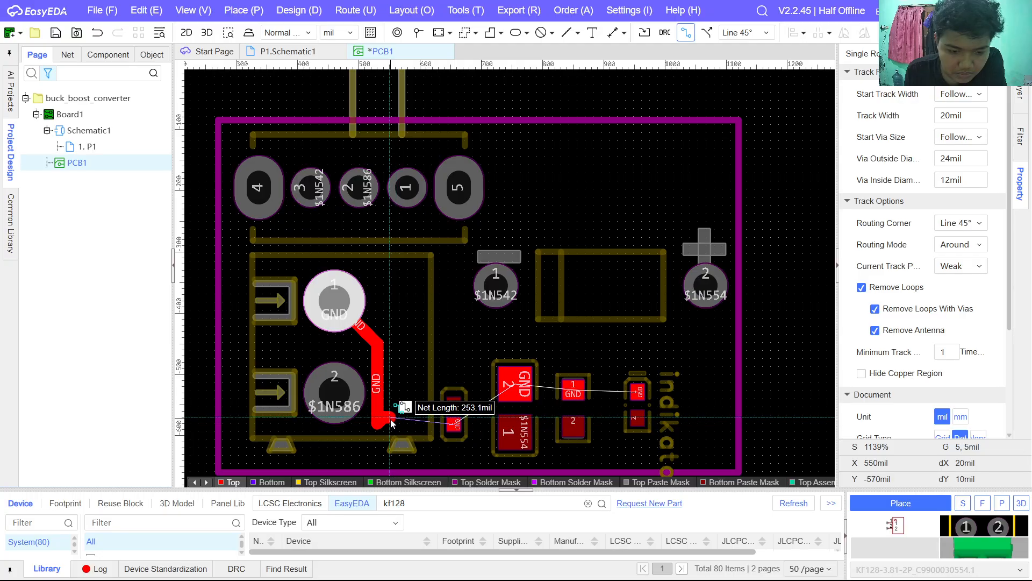
{"action": "left_click", "coordinate": [451, 424]}
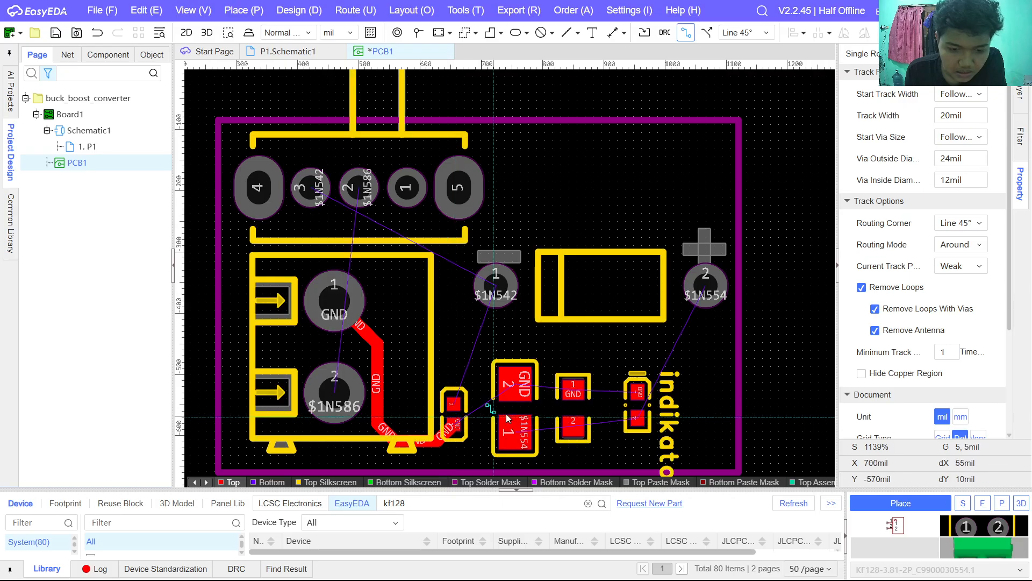
{"action": "left_click", "coordinate": [455, 424]}
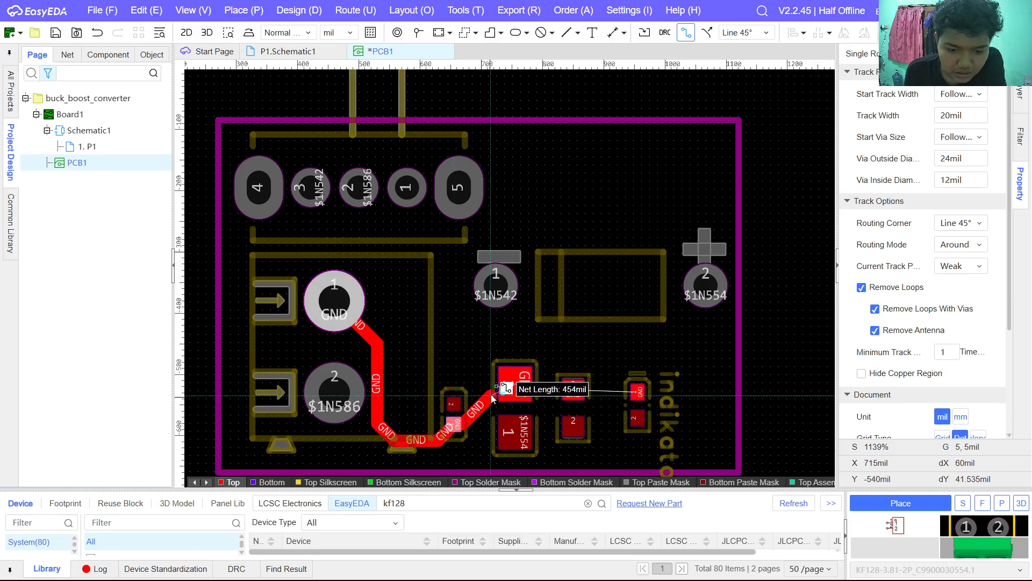
{"action": "left_click", "coordinate": [508, 386]}
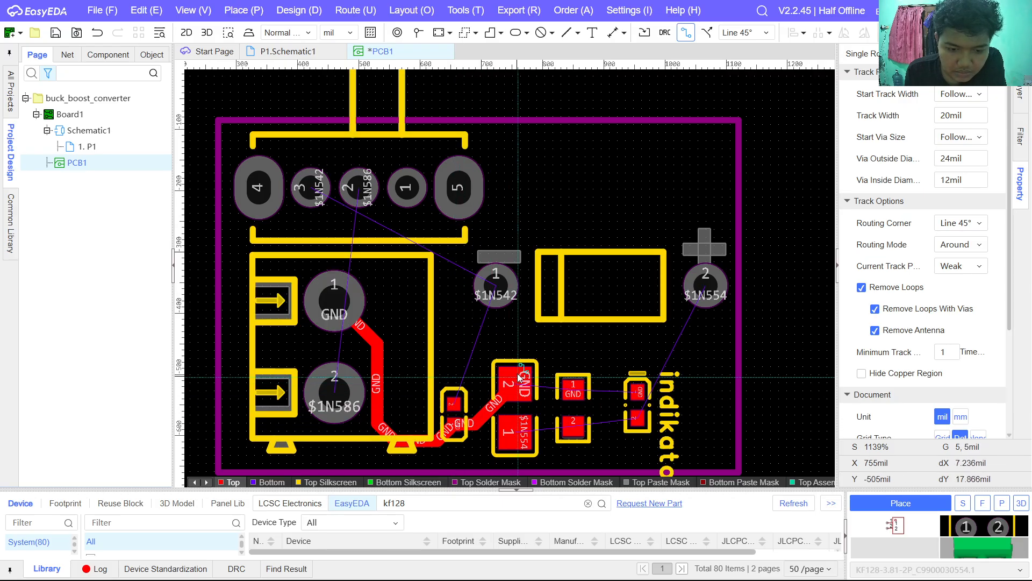
Step: Route $1N542 from the leftmost small part to D1 pad 1, and extend GND along the upper pads of the other small parts to LED1
{"action": "left_click", "coordinate": [464, 404]}
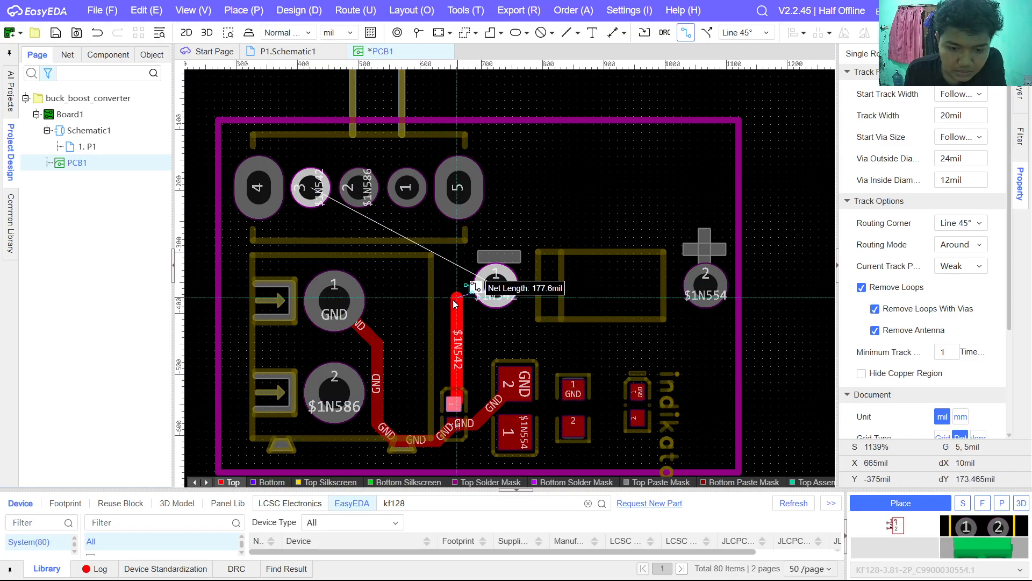
{"action": "left_click", "coordinate": [480, 291]}
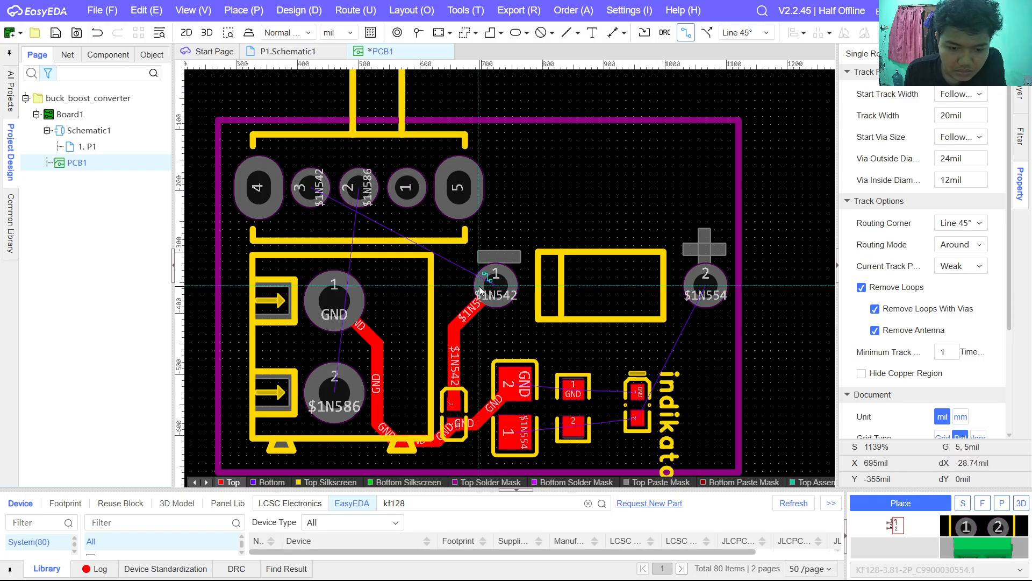
{"action": "left_click", "coordinate": [525, 394]}
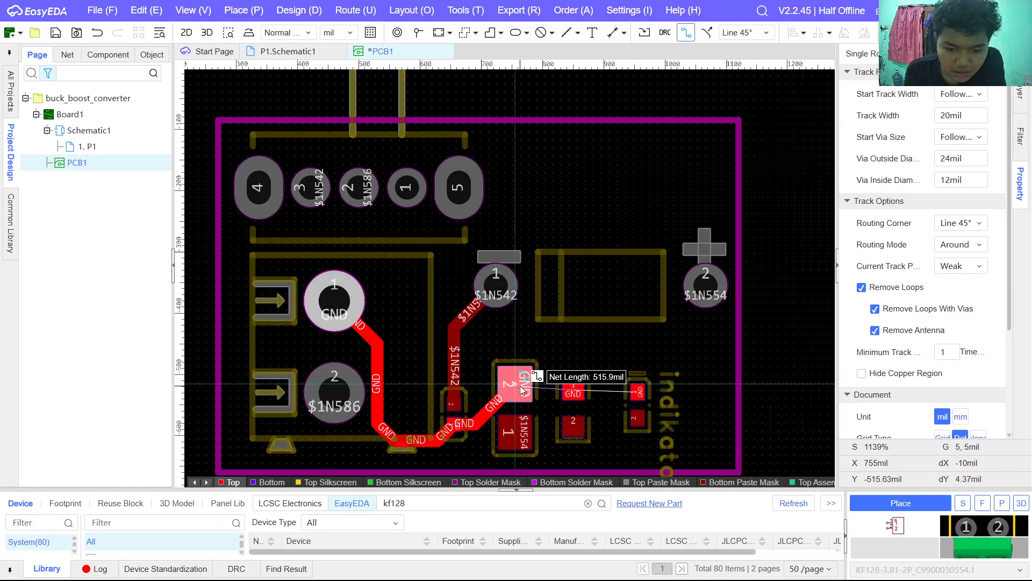
{"action": "left_click", "coordinate": [568, 391]}
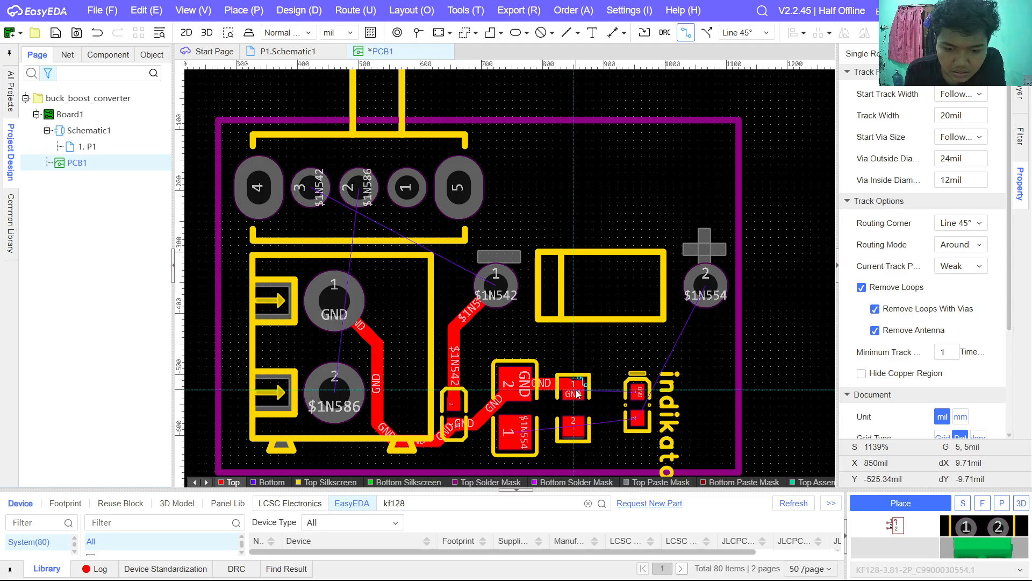
{"action": "left_click", "coordinate": [576, 394]}
{"action": "left_click", "coordinate": [633, 391]}
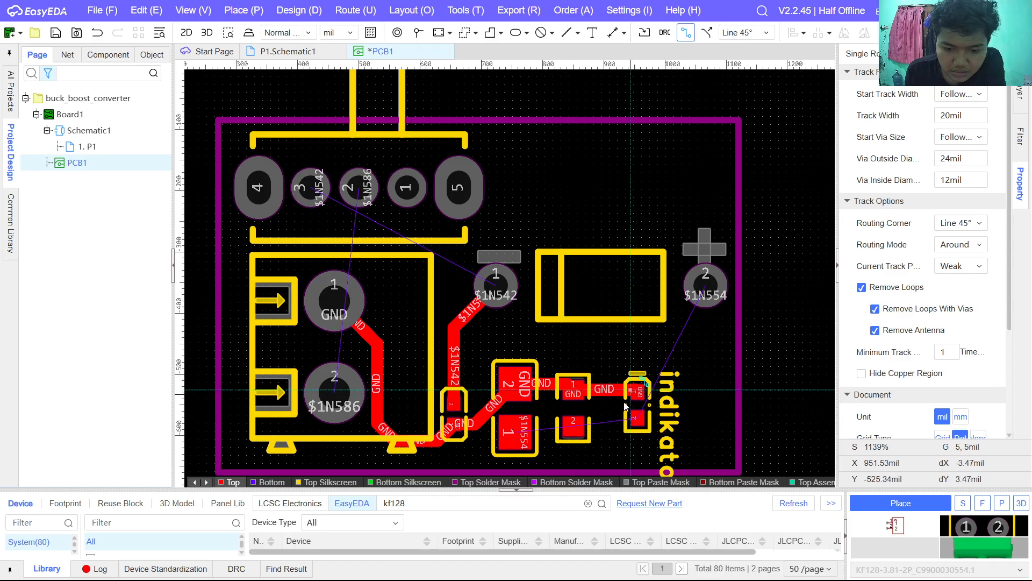
Step: Route $1N554 along the lower pads of the three right-hand small parts, ending with LED1, and on to D1 pad 2
{"action": "left_click", "coordinate": [520, 432]}
{"action": "left_click", "coordinate": [576, 427]}
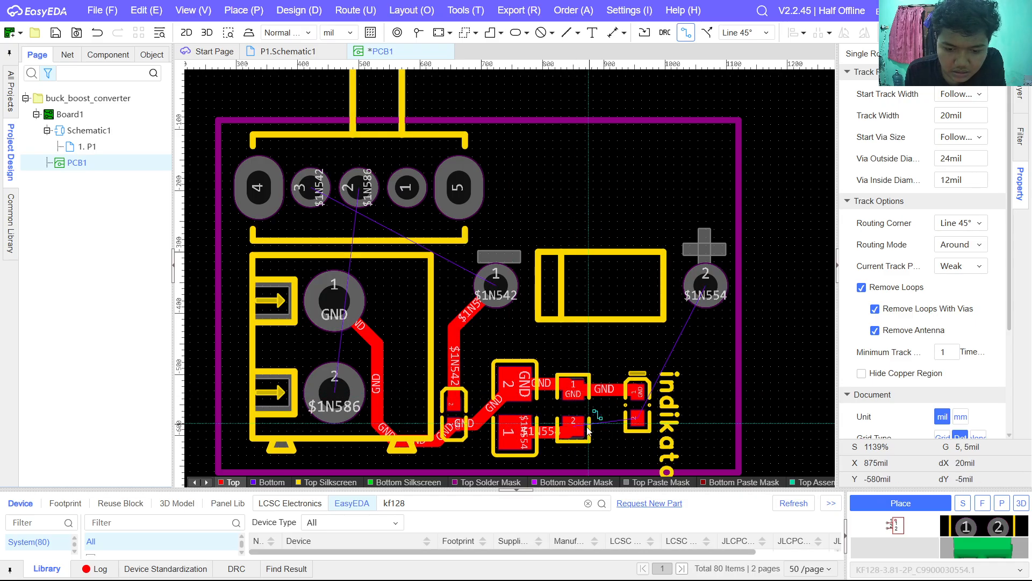
{"action": "left_click", "coordinate": [588, 428]}
{"action": "left_click", "coordinate": [640, 420]}
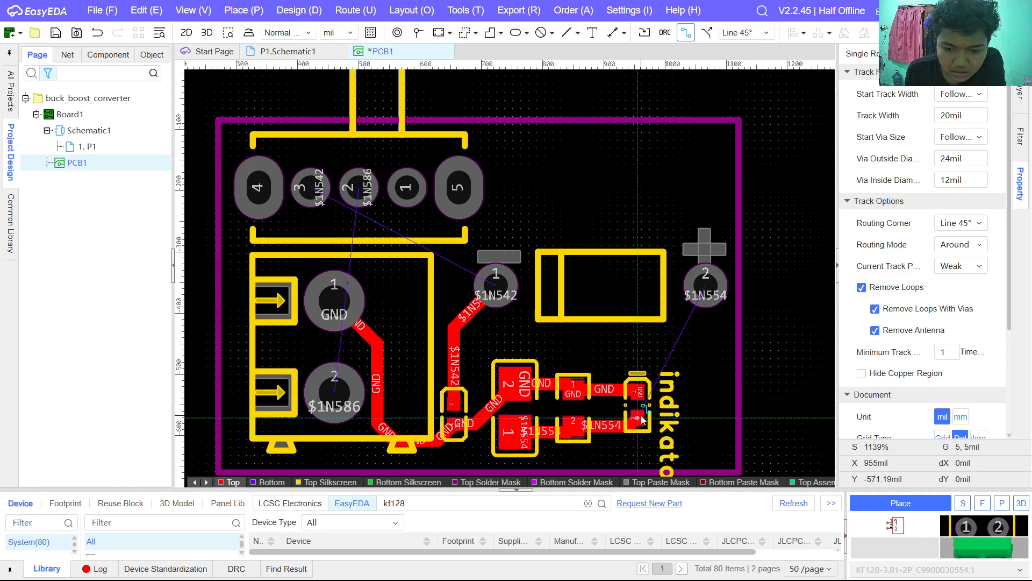
{"action": "left_click", "coordinate": [643, 420]}
{"action": "left_click", "coordinate": [704, 297]}
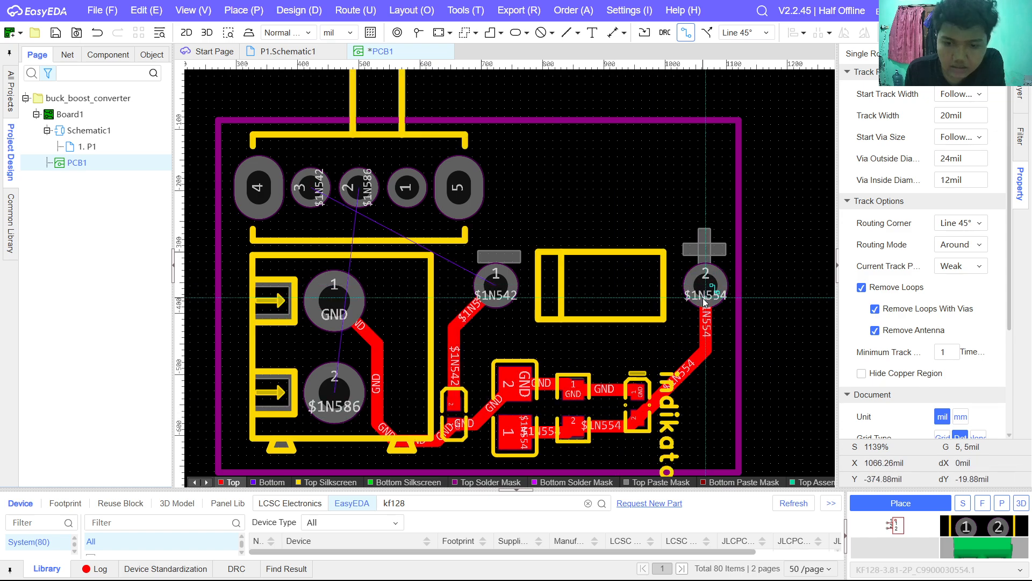
{"action": "left_click", "coordinate": [320, 198]}
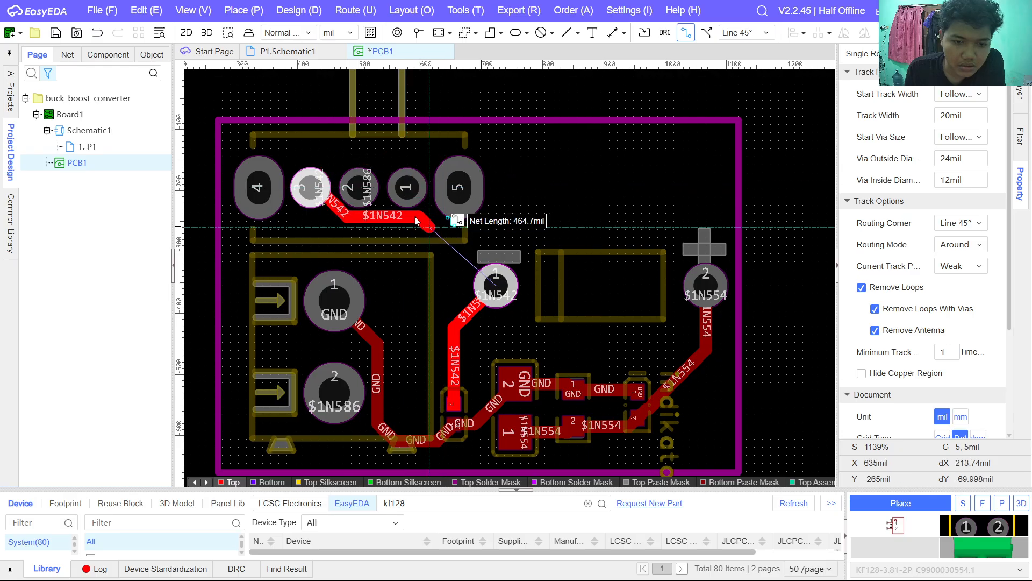
{"action": "left_click", "coordinate": [391, 160]}
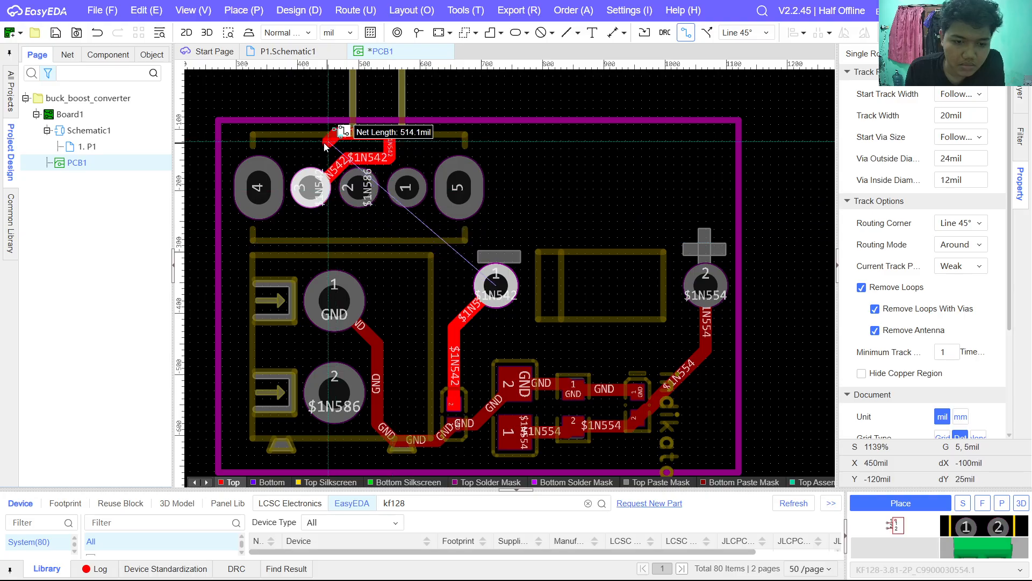
{"action": "right_click", "coordinate": [325, 144]}
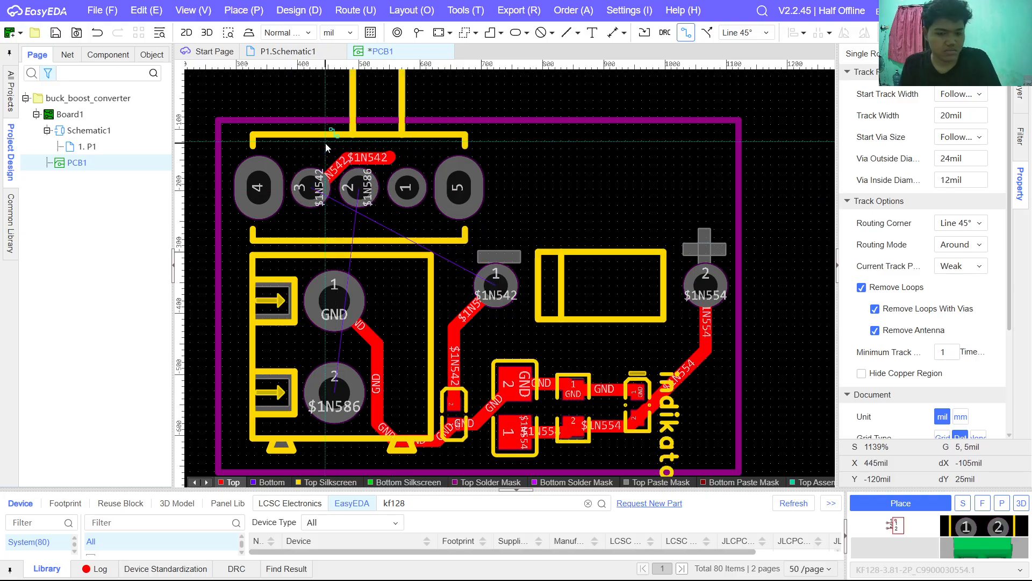
{"action": "left_click", "coordinate": [347, 162]}
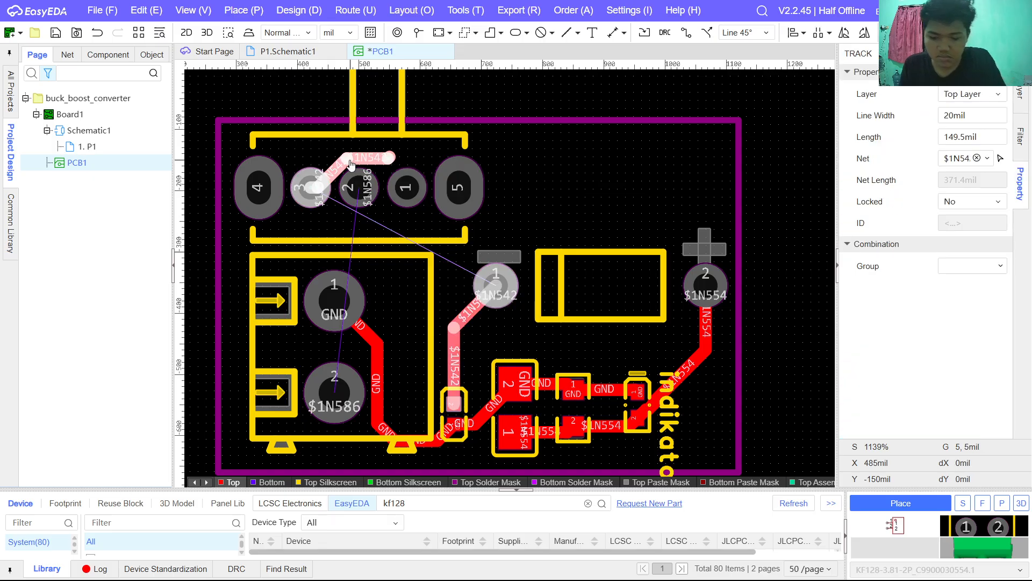
{"action": "key", "text": "Delete"}
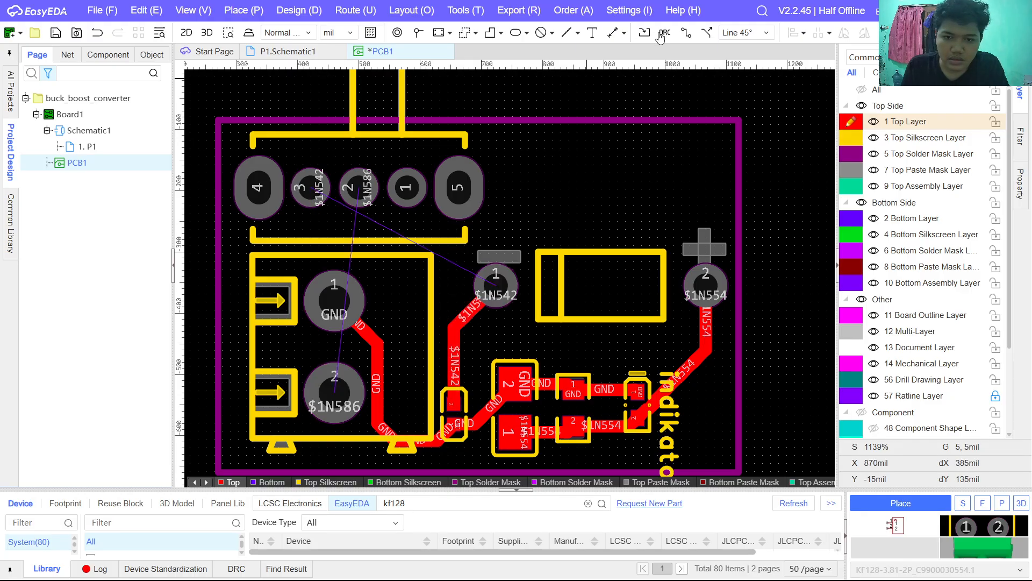
Step: Set the track width to 20 mil for single routing
{"action": "left_click", "coordinate": [685, 33]}
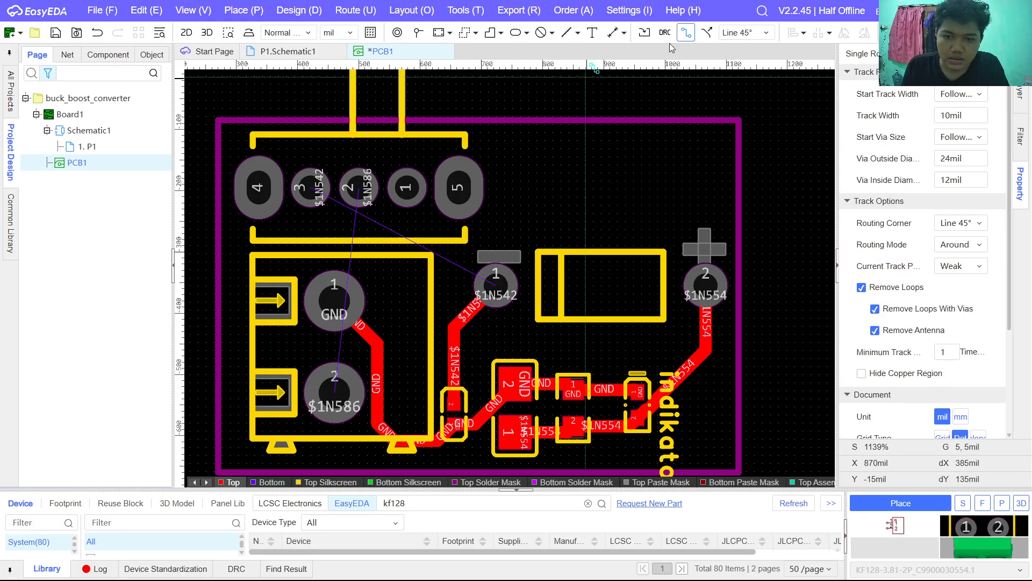
{"action": "left_click", "coordinate": [316, 199]}
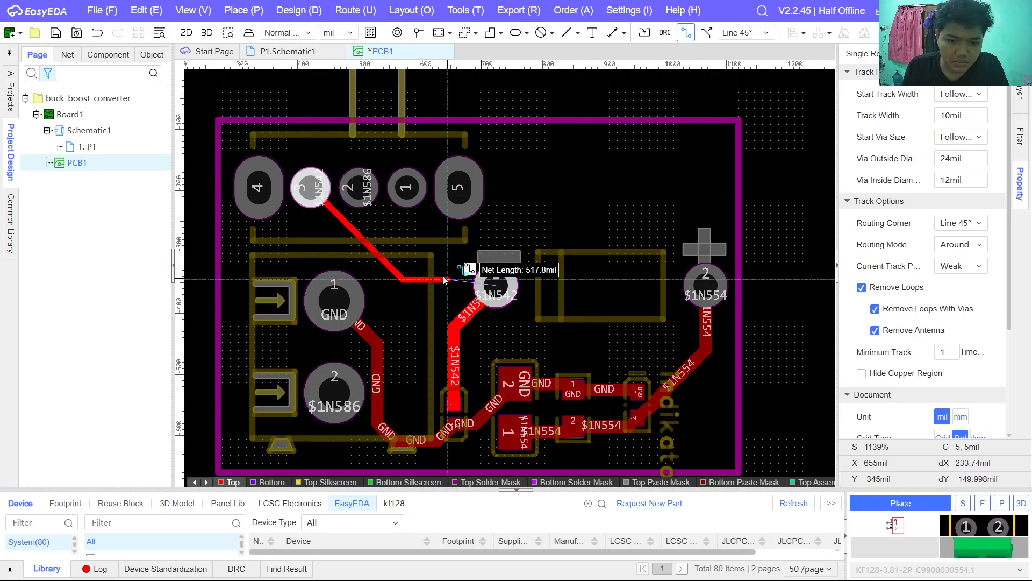
{"action": "key", "text": "Escape"}
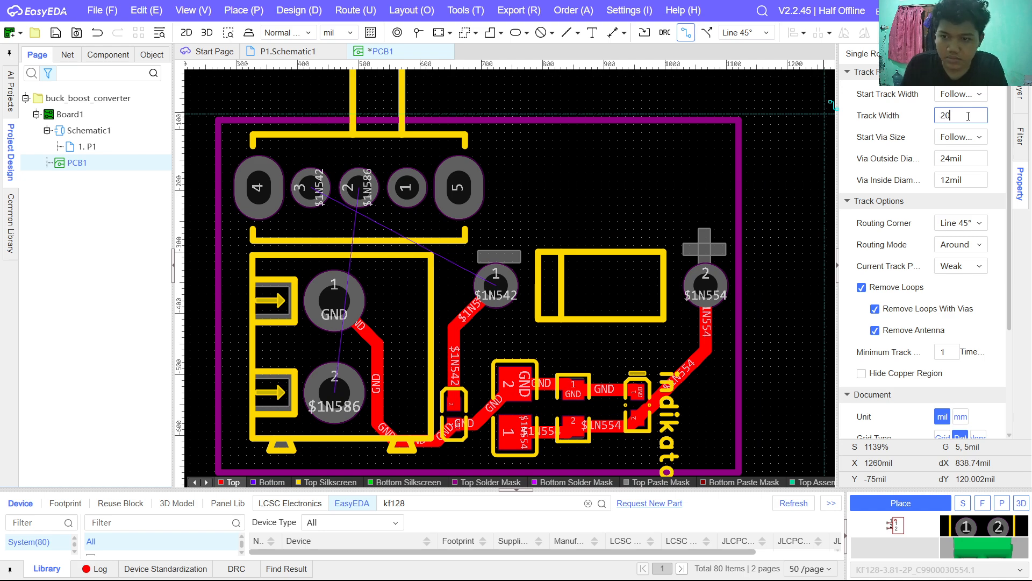
{"action": "left_click", "coordinate": [968, 116]}
{"action": "type", "text": "20"}
{"action": "left_click", "coordinate": [312, 189]}
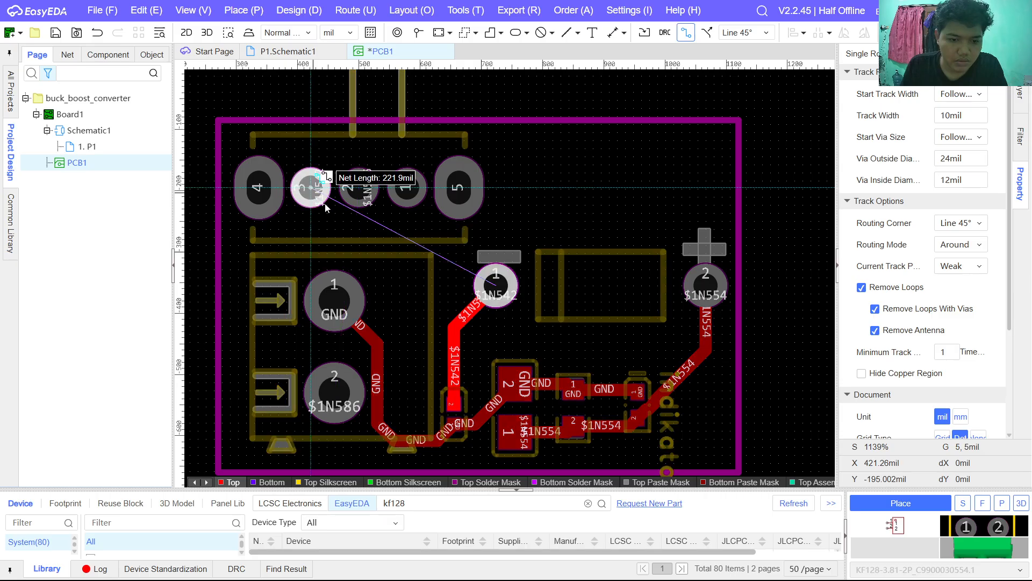
{"action": "key", "text": "Escape"}
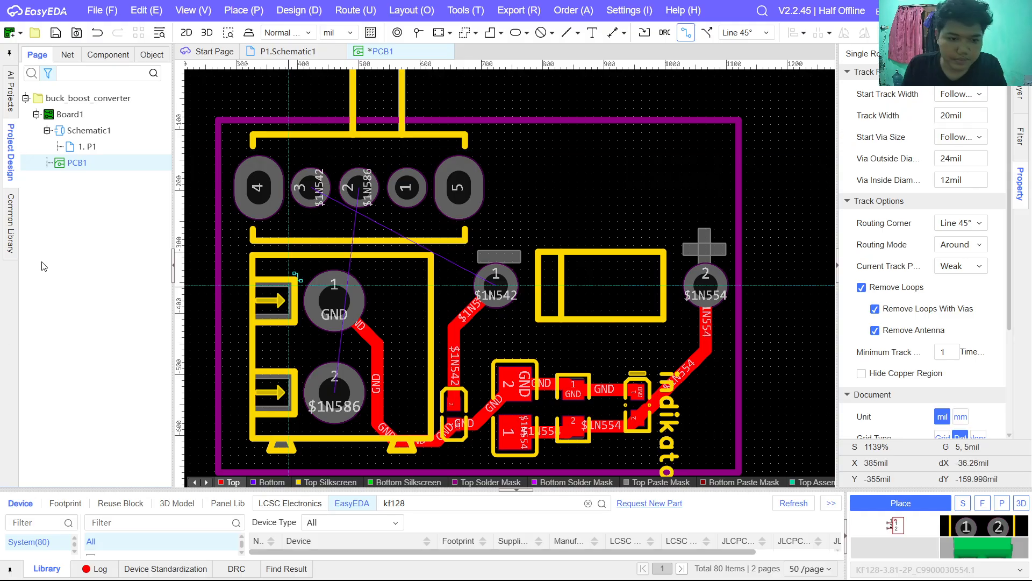
Step: Route $1N542 with Line 45° corners from the switch's pad 3 to D1 pad 1, and try routing $1N586 from U1 pad 2
{"action": "left_click", "coordinate": [310, 188]}
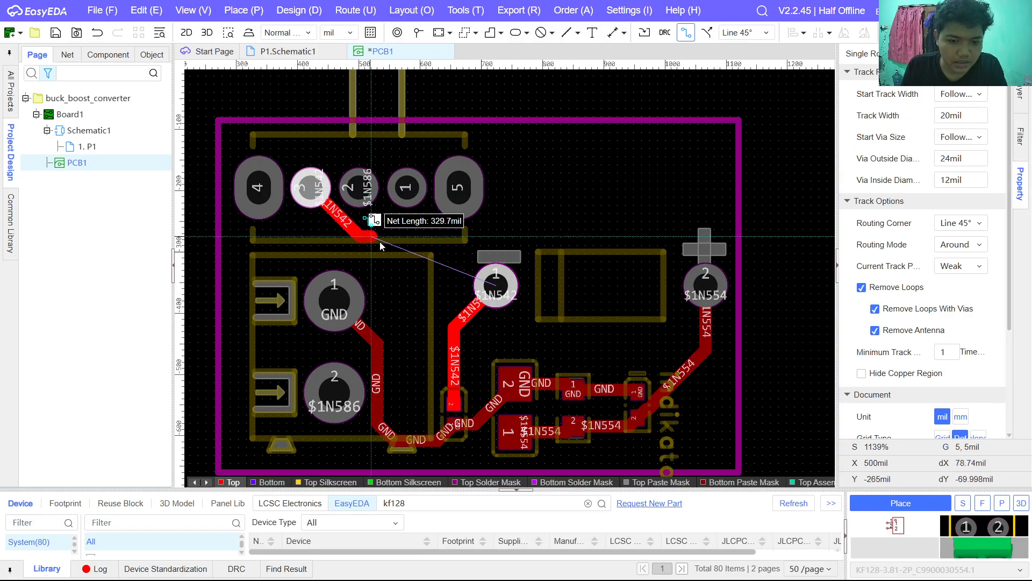
{"action": "left_click", "coordinate": [496, 284]}
{"action": "left_click", "coordinate": [329, 379]}
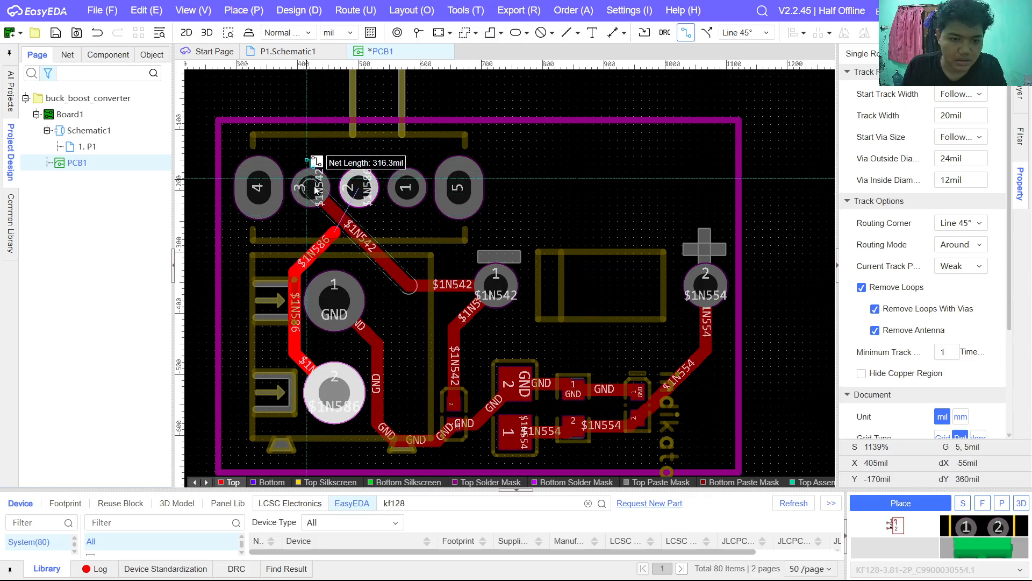
{"action": "right_click", "coordinate": [286, 201]}
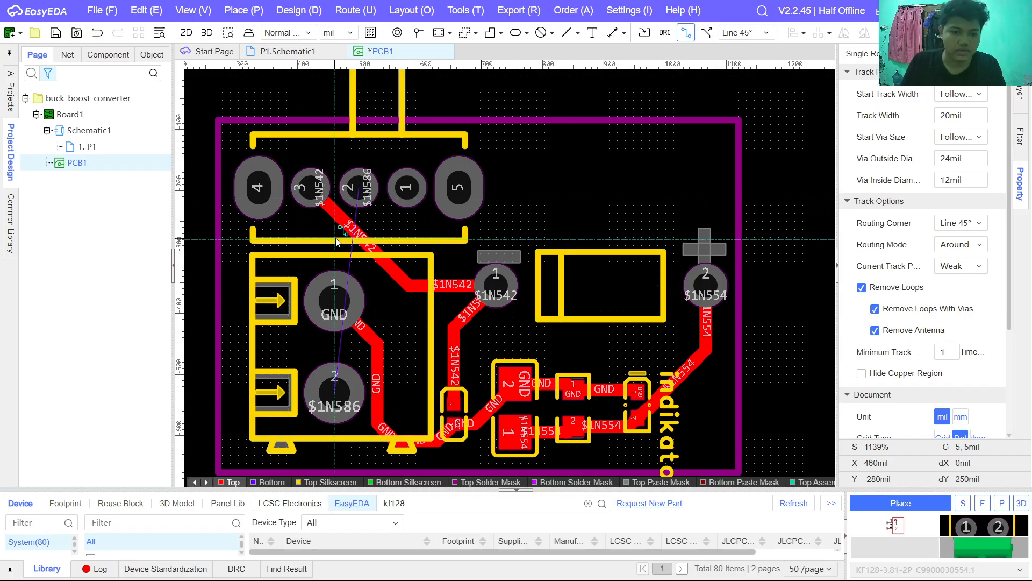
Step: Delete the diagonal and horizontal $1N542 track segments between the switch's pad 3 and D1 pad 1
{"action": "left_click", "coordinate": [361, 238]}
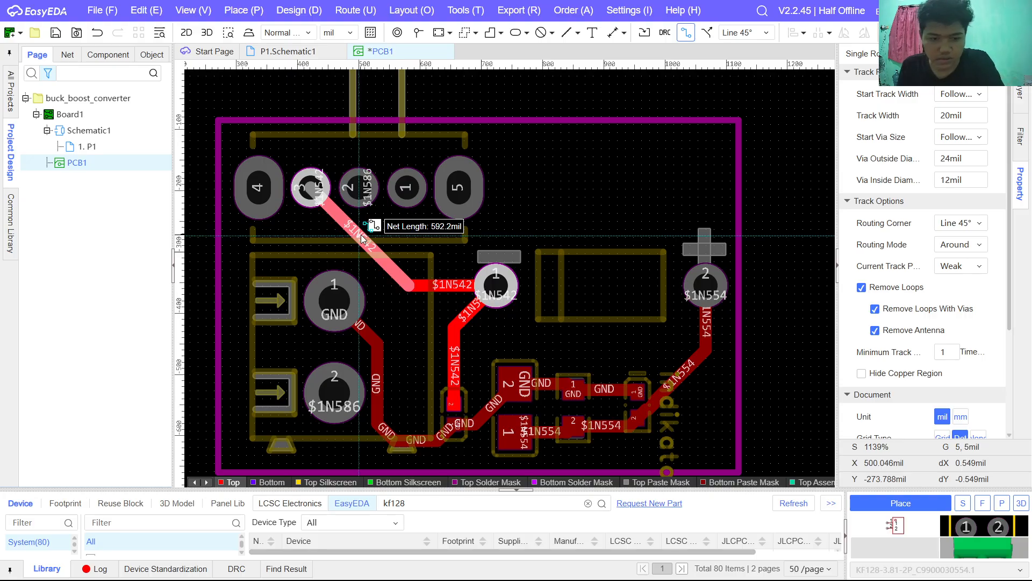
{"action": "key", "text": "Escape"}
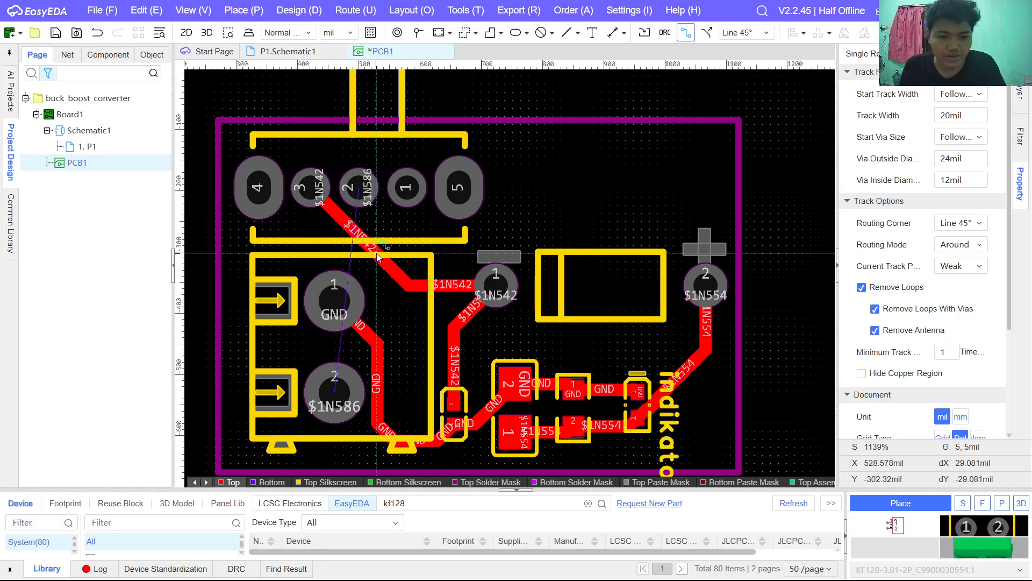
{"action": "left_click", "coordinate": [376, 253]}
{"action": "left_click_drag", "start_coordinate": [377, 246], "coordinate": [375, 247]}
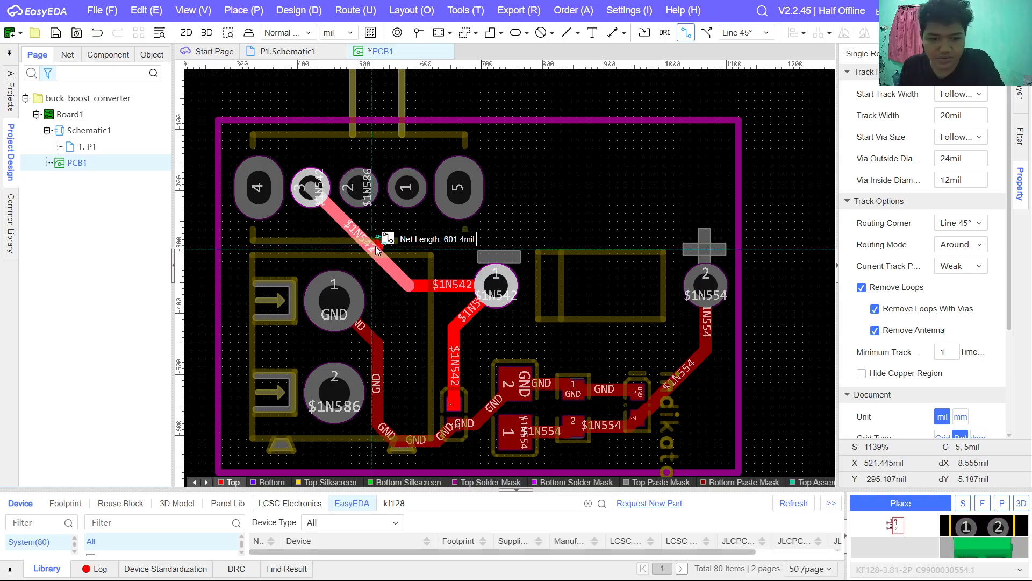
{"action": "key", "text": "Escape"}
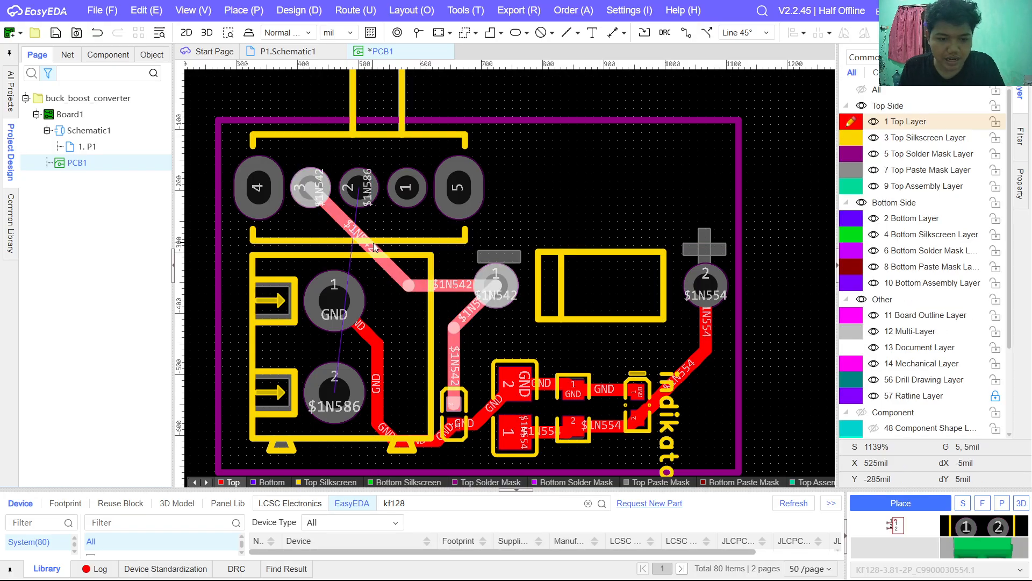
{"action": "left_click", "coordinate": [373, 243]}
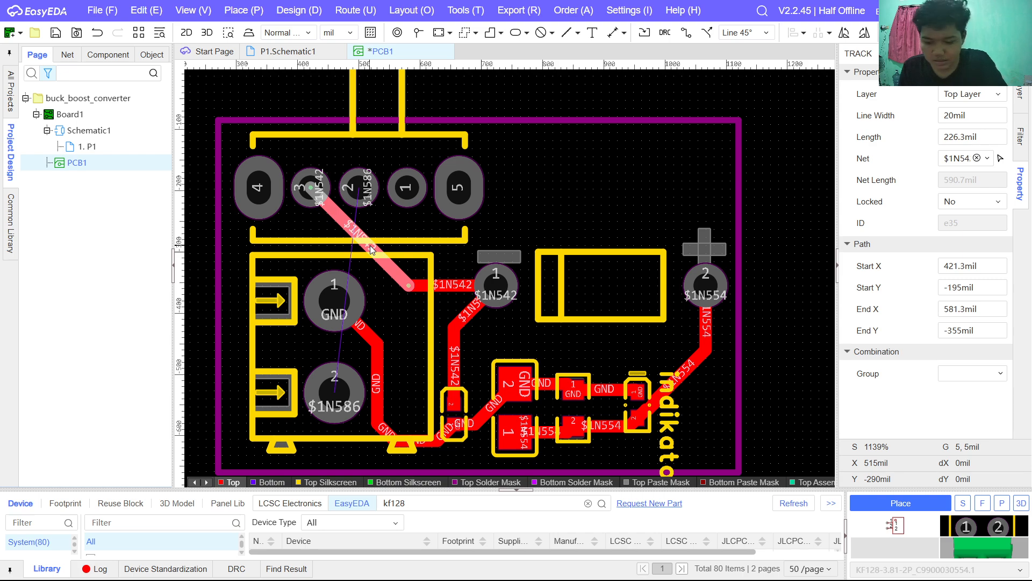
{"action": "key", "text": "Delete"}
{"action": "left_click", "coordinate": [462, 284]}
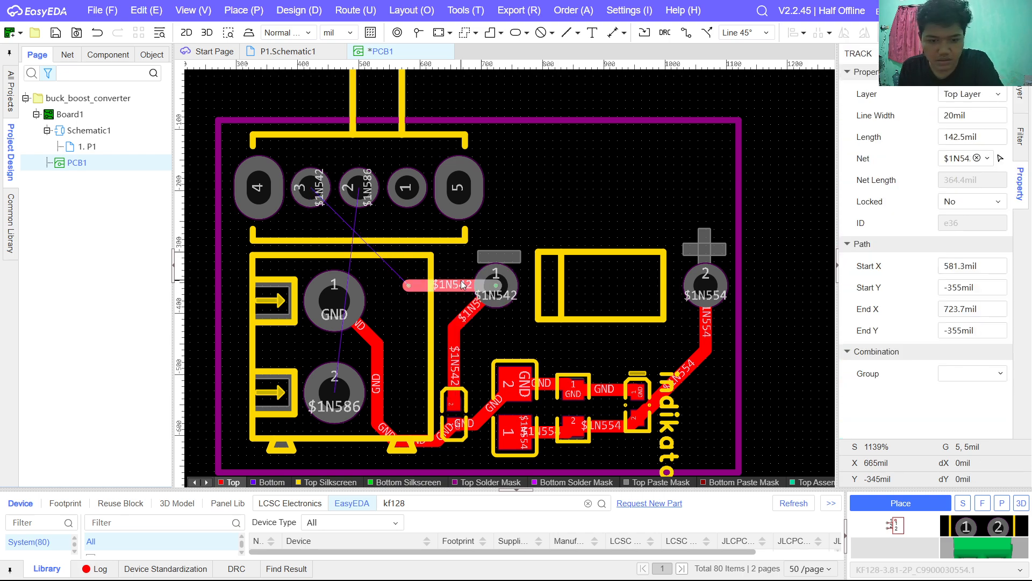
{"action": "key", "text": "Delete"}
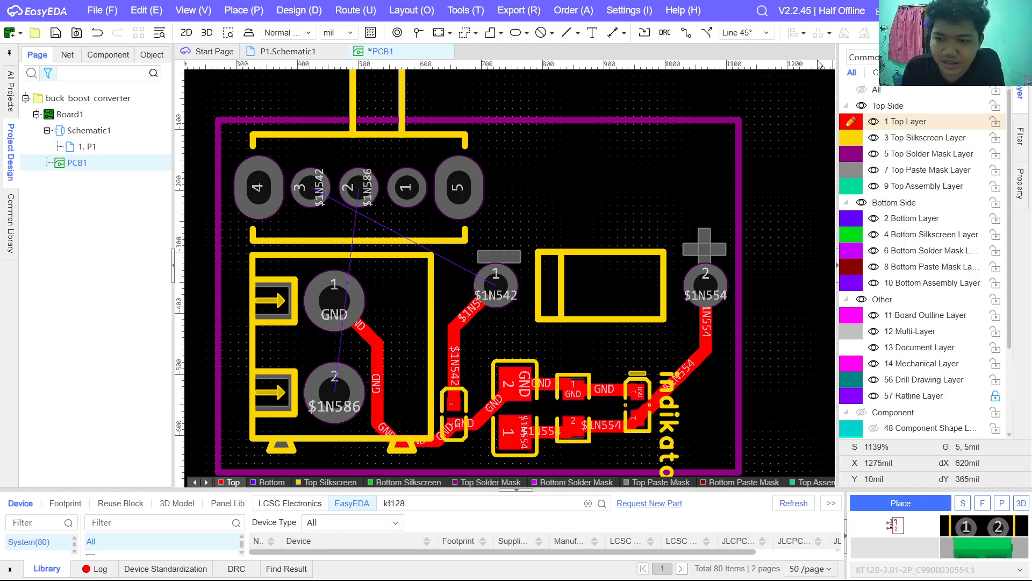
Step: Route $1N542 with Line 90° corners from the switch's pad 3, above the switch's other pads, and down to D1 pad 1
{"action": "left_click", "coordinate": [684, 33]}
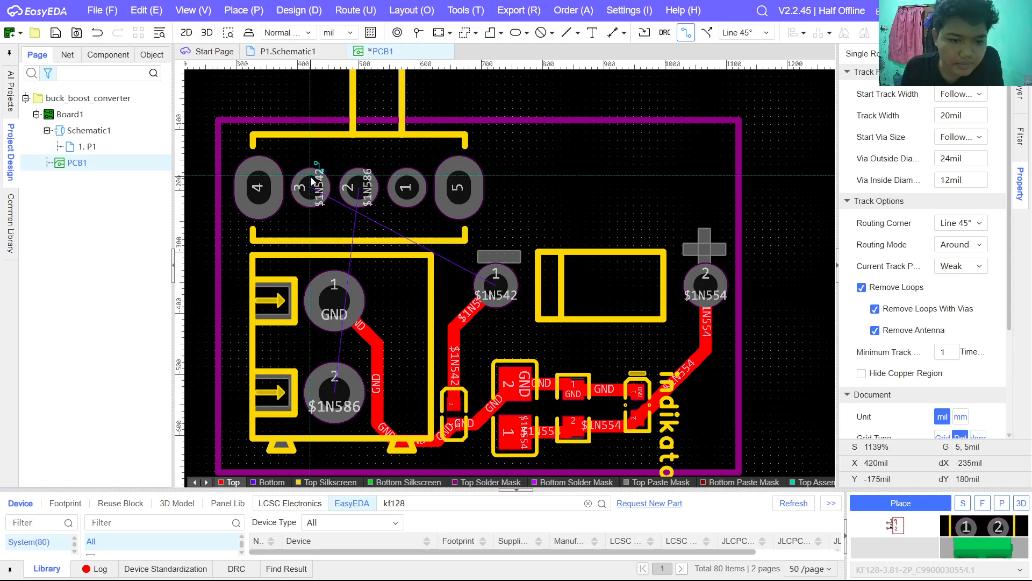
{"action": "left_click", "coordinate": [774, 35]}
{"action": "left_click", "coordinate": [769, 61]}
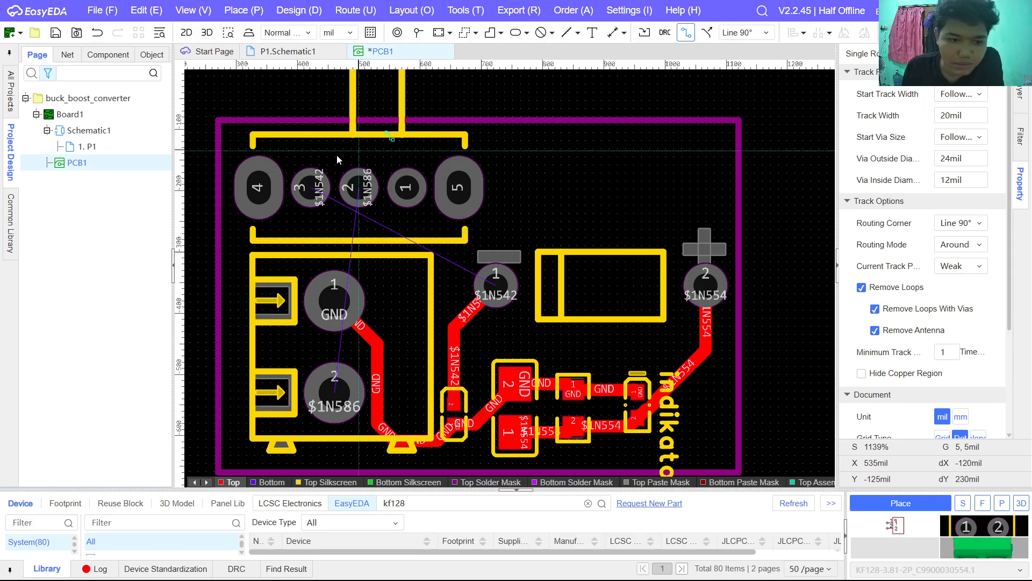
{"action": "left_click", "coordinate": [310, 187]}
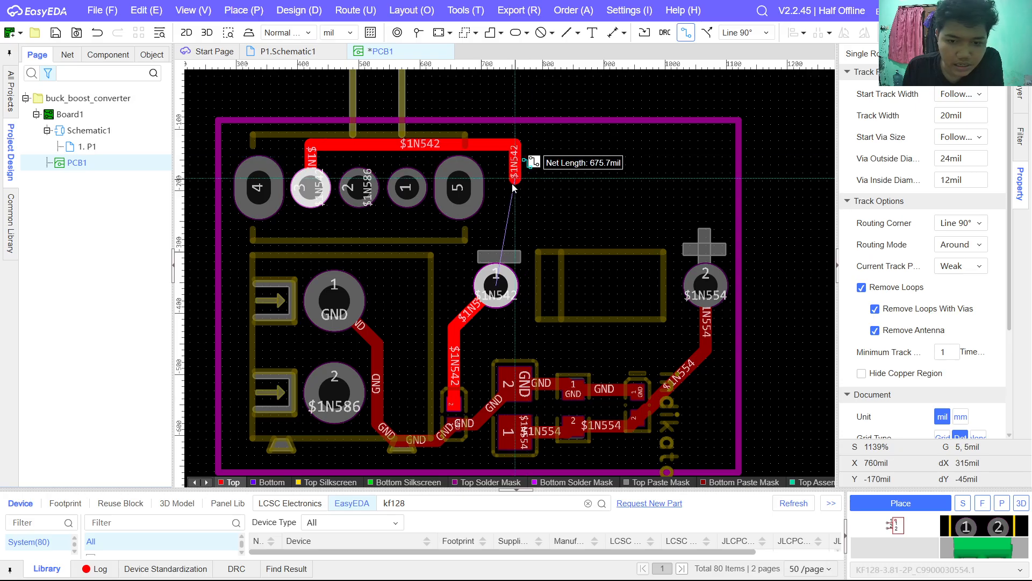
{"action": "left_click", "coordinate": [496, 285]}
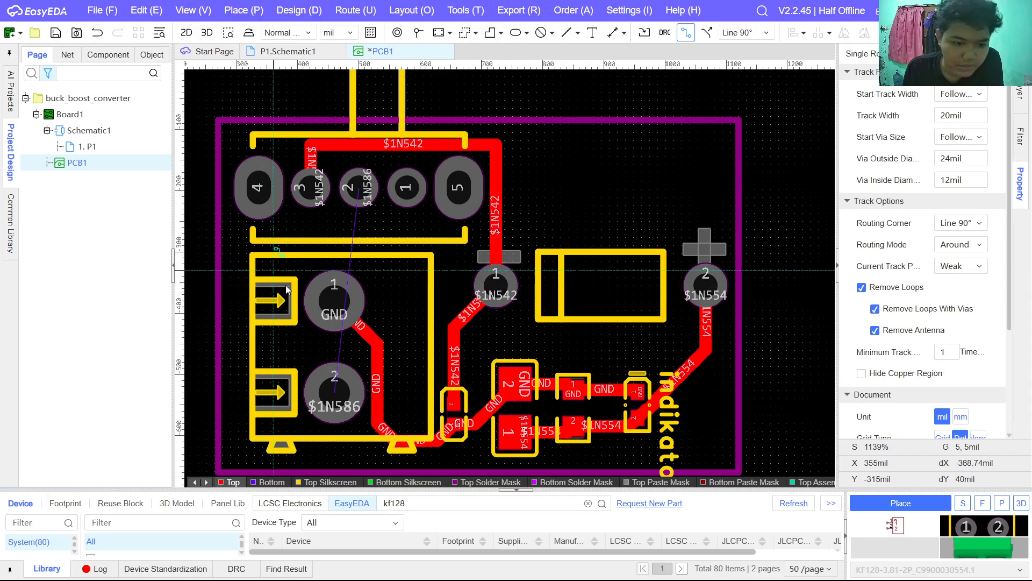
Step: Route $1N586 with Line 90° corners from U1 pad 2, around the left of U1 pad 1, to the switch's pad 2
{"action": "left_click", "coordinate": [321, 397]}
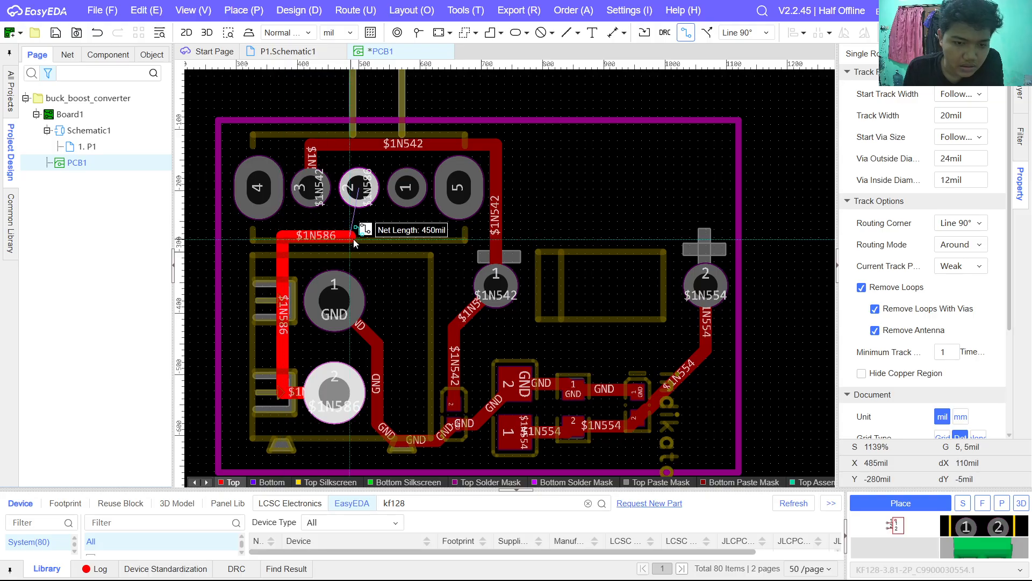
{"action": "left_click", "coordinate": [359, 187]}
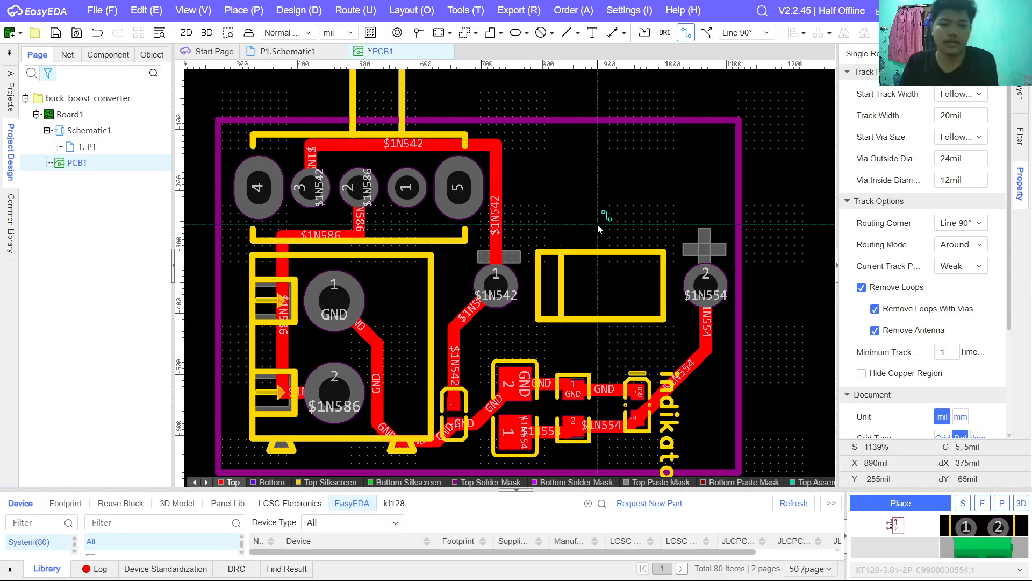
{"action": "scroll", "coordinate": [570, 214], "scroll_direction": "down", "scroll_amount": 2}
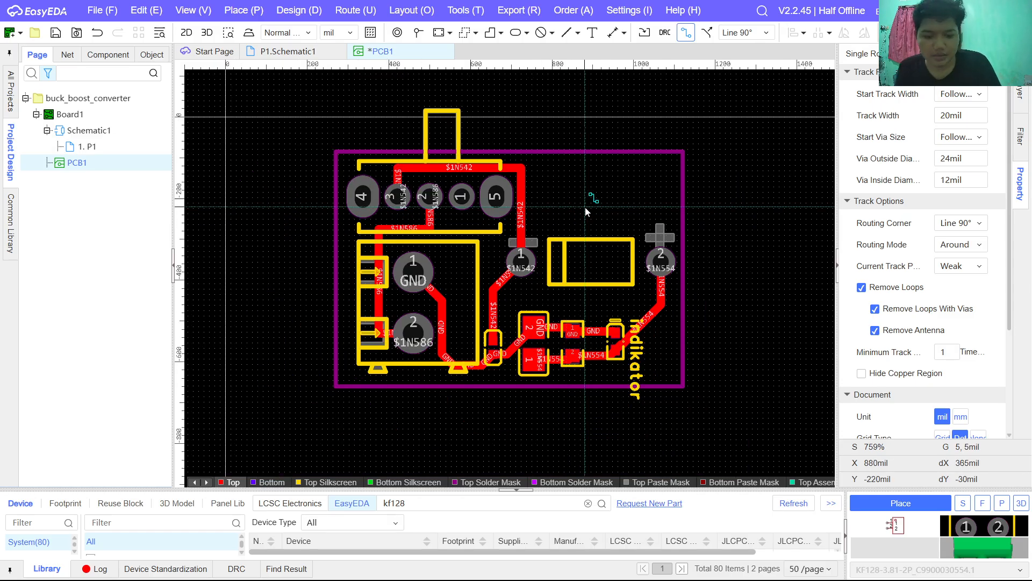
{"action": "key", "text": "Escape"}
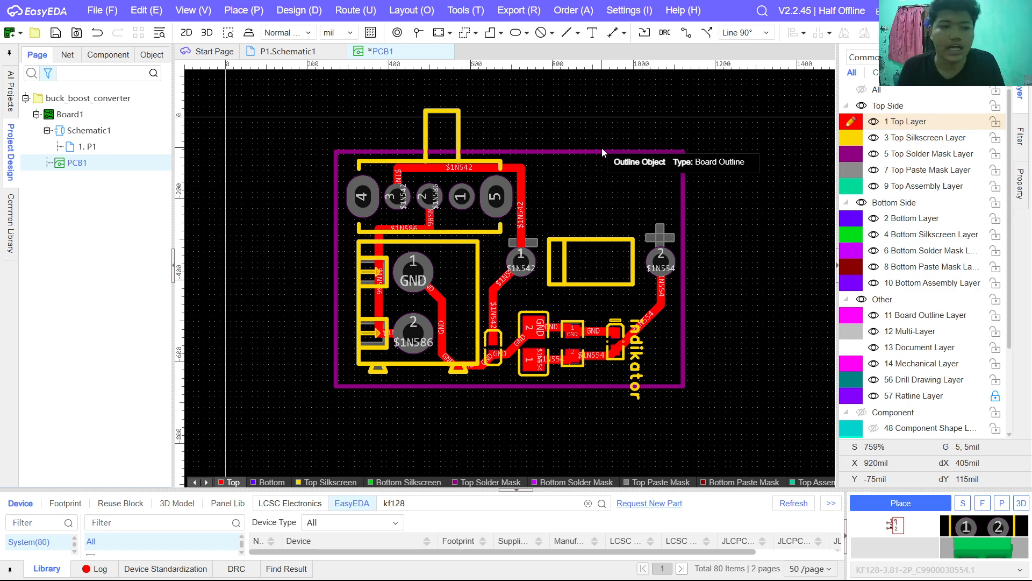
Step: Preview the board in 2D and 3D, rotating the 3D model to inspect the components from different sides
{"action": "left_click", "coordinate": [186, 33]}
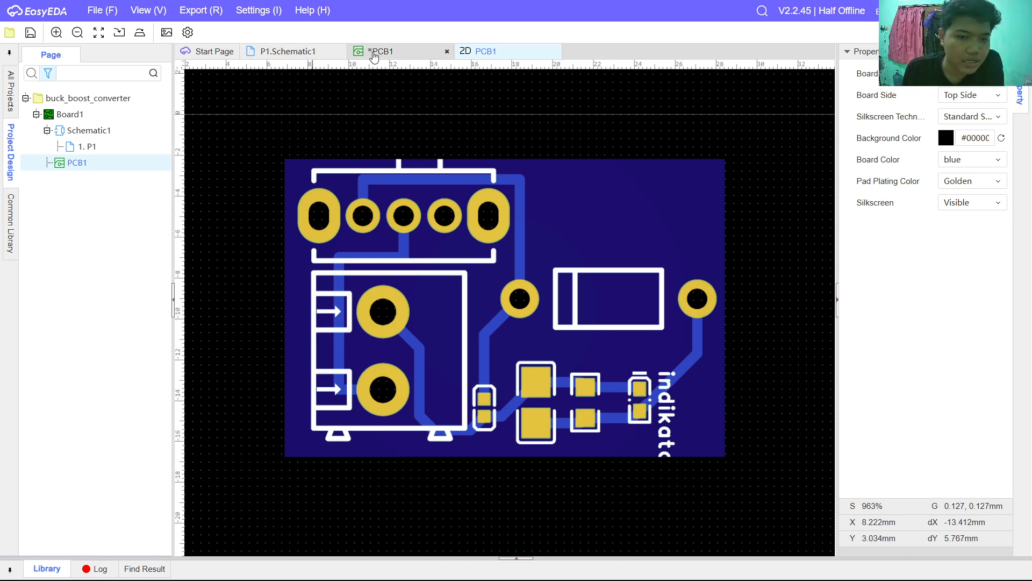
{"action": "left_click", "coordinate": [398, 51]}
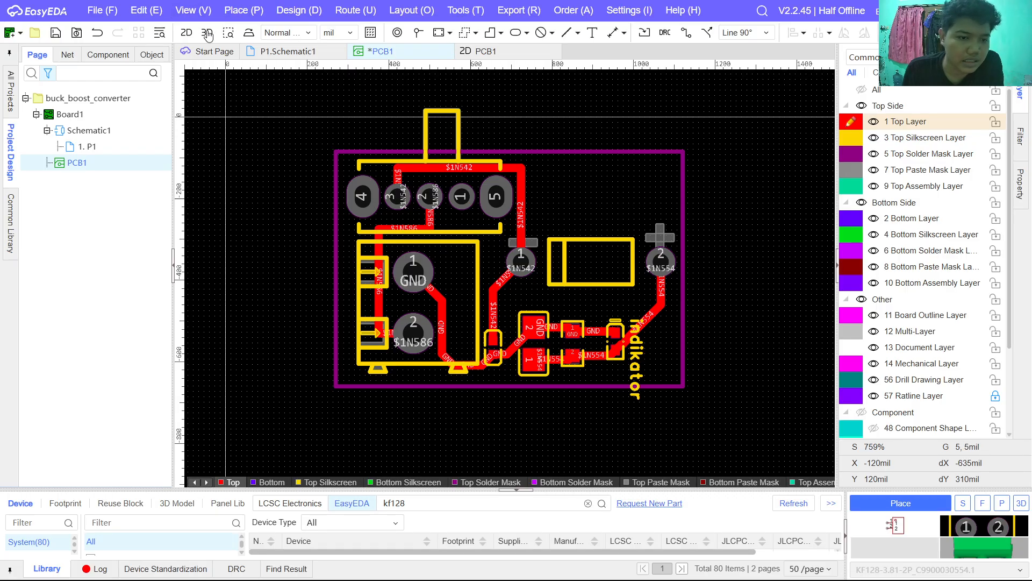
{"action": "left_click", "coordinate": [208, 33]}
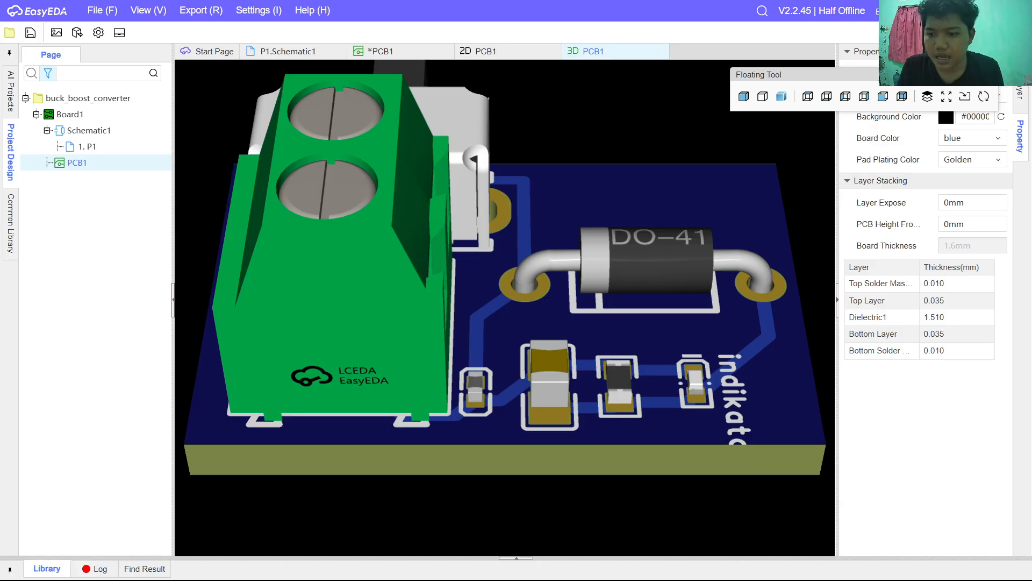
{"action": "left_click_drag", "start_coordinate": [701, 208], "coordinate": [475, 211]}
{"action": "left_click_drag", "start_coordinate": [396, 230], "coordinate": [575, 276]}
Step: Order the PCB from the layout, running the DRC check first, and continue to the JLCPCB quote with the generated order data
{"action": "left_click", "coordinate": [395, 52]}
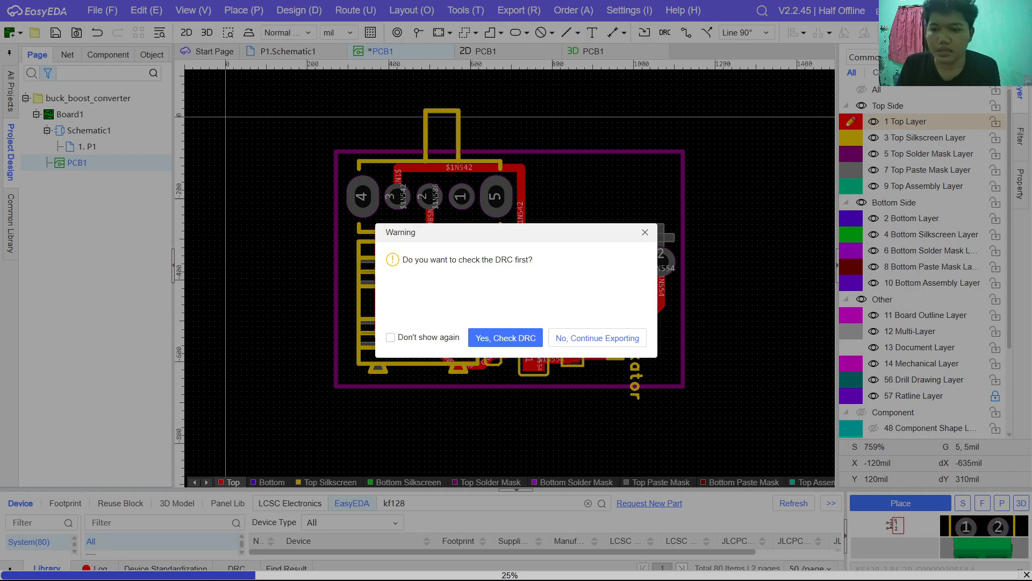
{"action": "left_click", "coordinate": [501, 339]}
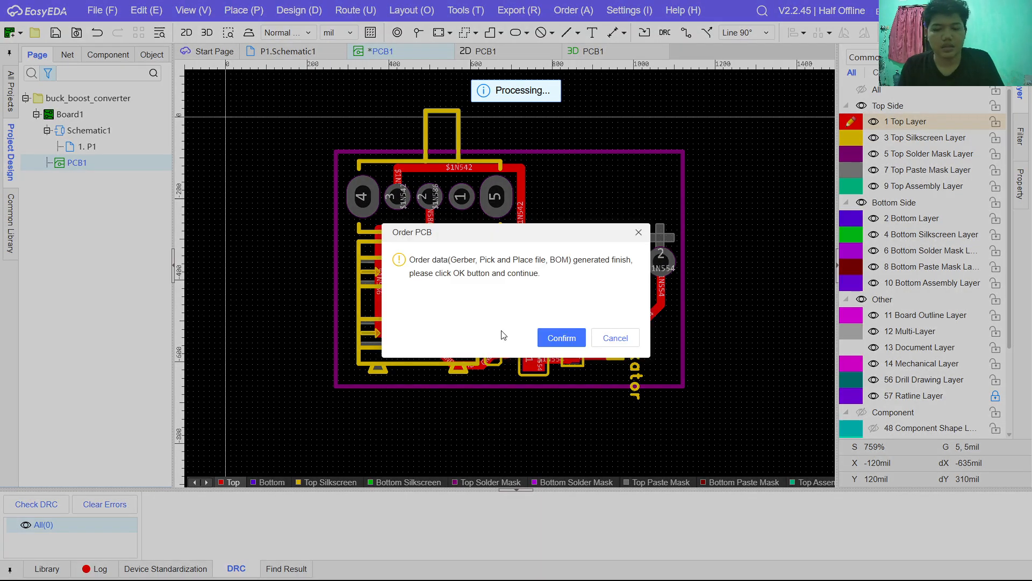
{"action": "left_click", "coordinate": [551, 337]}
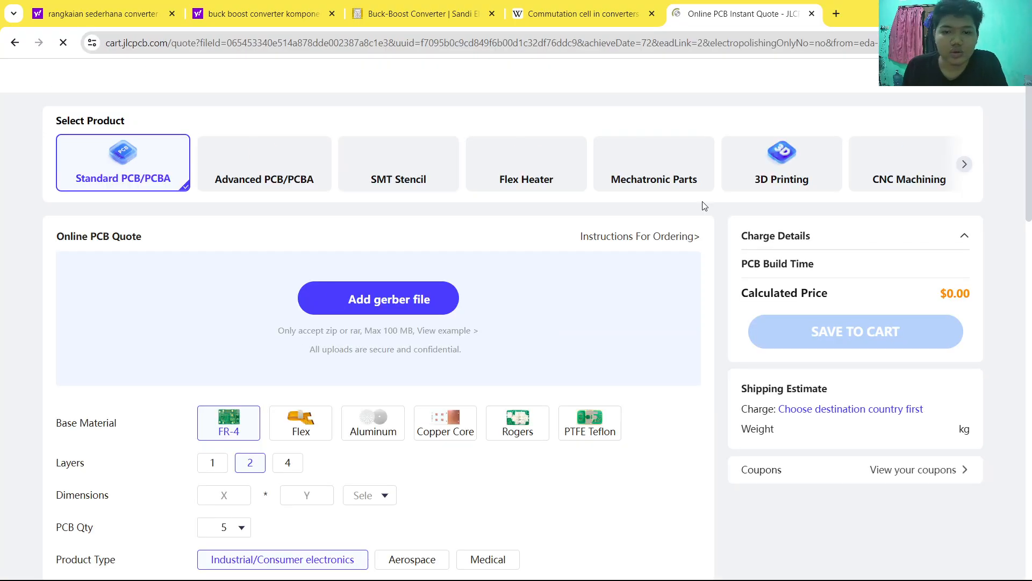
Step: Close the four other browser tabs, keeping only the JLCPCB instant quote open
{"action": "left_click", "coordinate": [170, 13]}
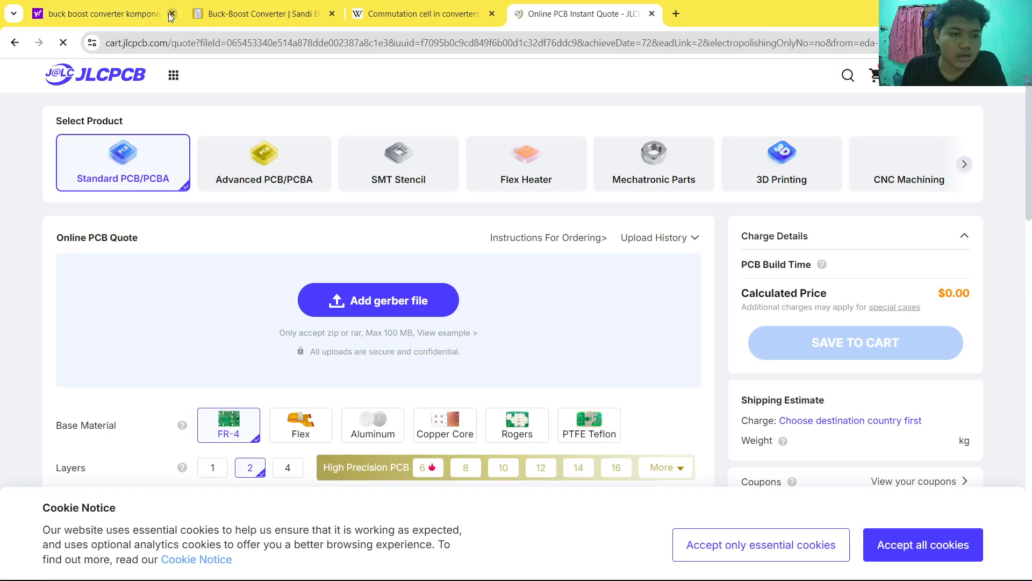
{"action": "left_click", "coordinate": [171, 13]}
{"action": "left_click", "coordinate": [171, 13]}
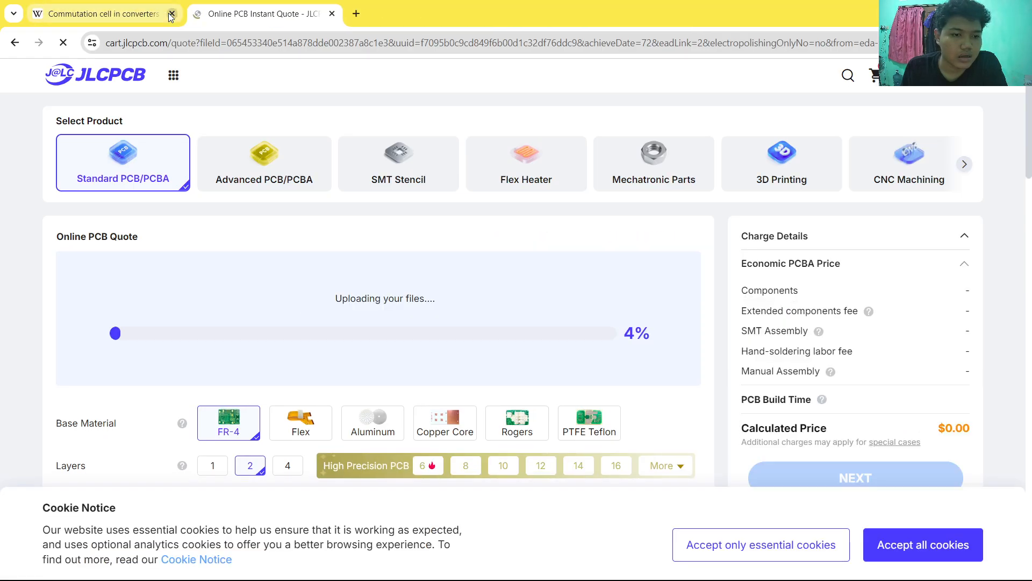
{"action": "left_click", "coordinate": [171, 13]}
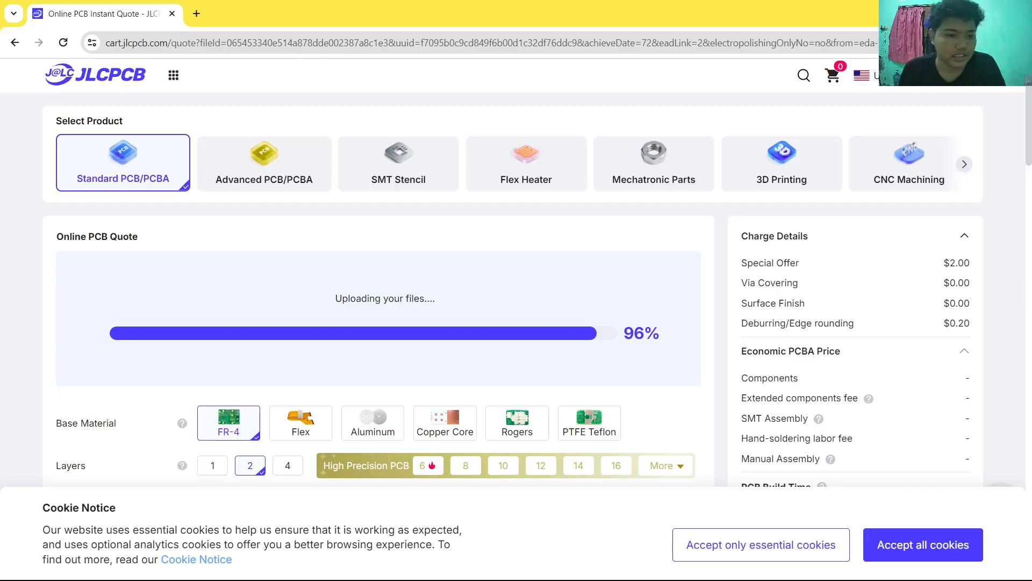
Step: Check the uploaded board's preview, detected dimensions and price details in the JLCPCB quote
{"action": "key", "text": "alt+Tab"}
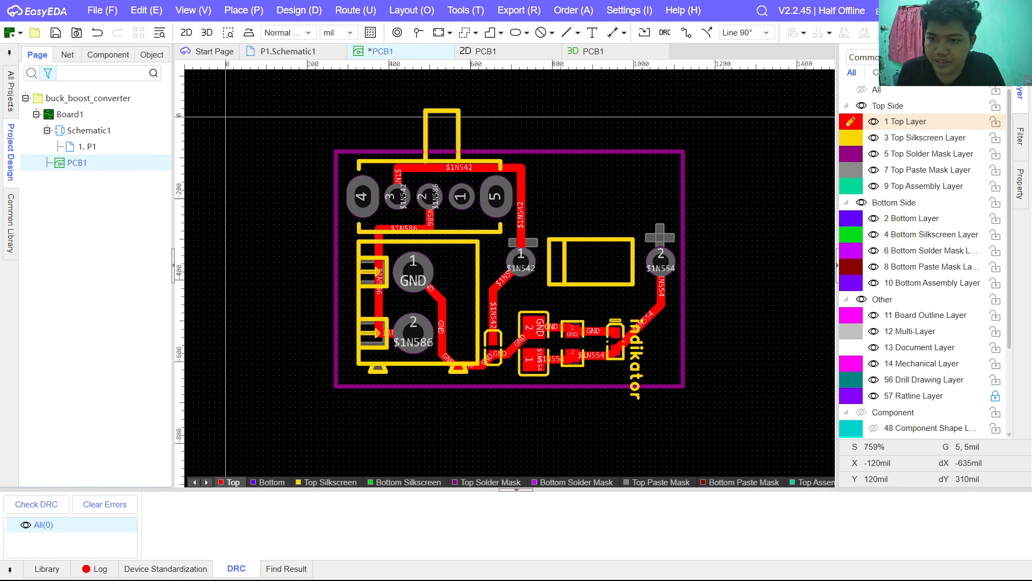
{"action": "left_click", "coordinate": [967, 11]}
{"action": "left_click", "coordinate": [699, 565]}
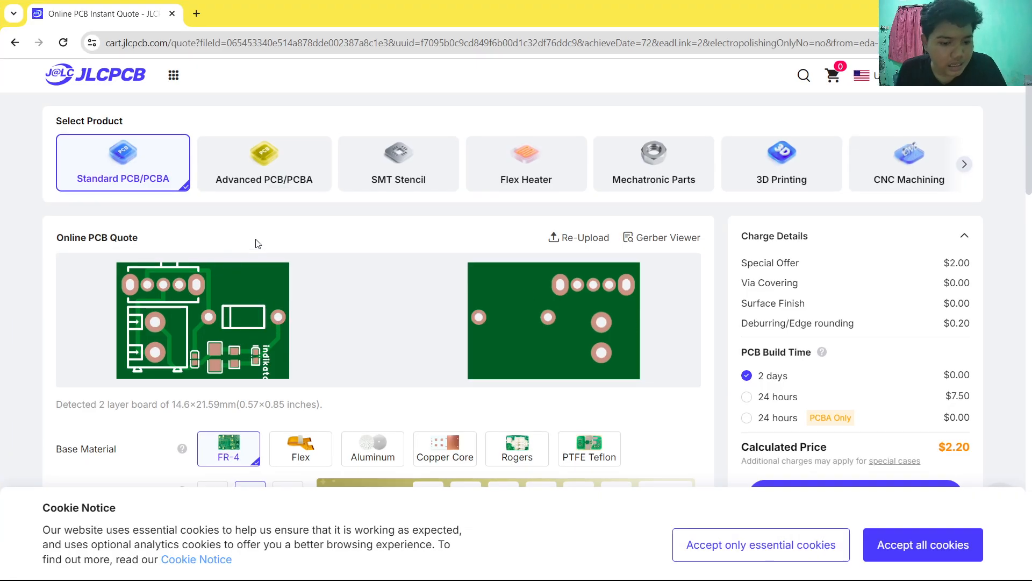
{"action": "scroll", "coordinate": [263, 240], "scroll_direction": "down", "scroll_amount": 1}
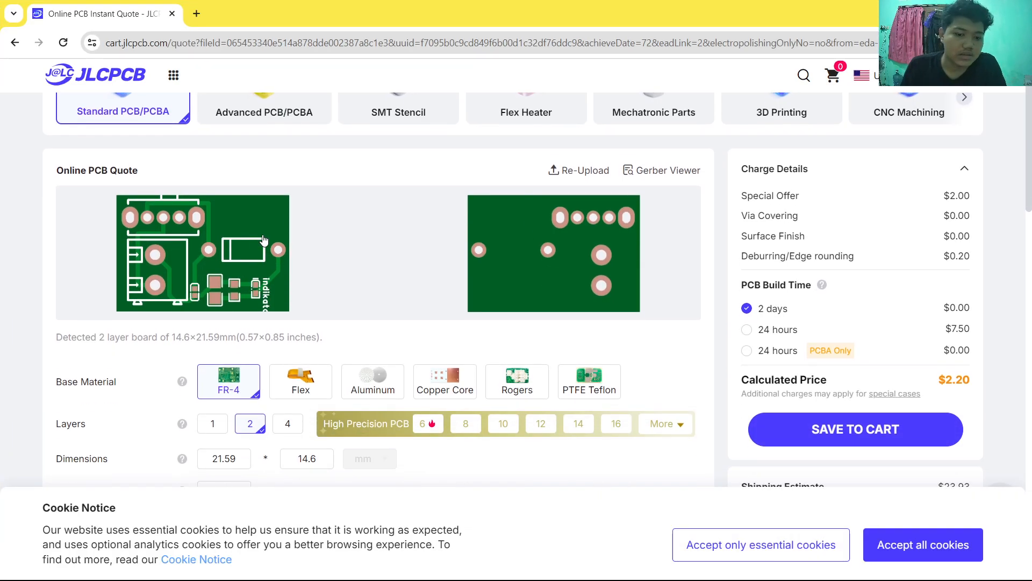
Step: Compare the Flex, Aluminum, Copper Core, Rogers and PTFE Teflon base materials for the board and return to FR-4
{"action": "scroll", "coordinate": [263, 241], "scroll_direction": "down", "scroll_amount": 1}
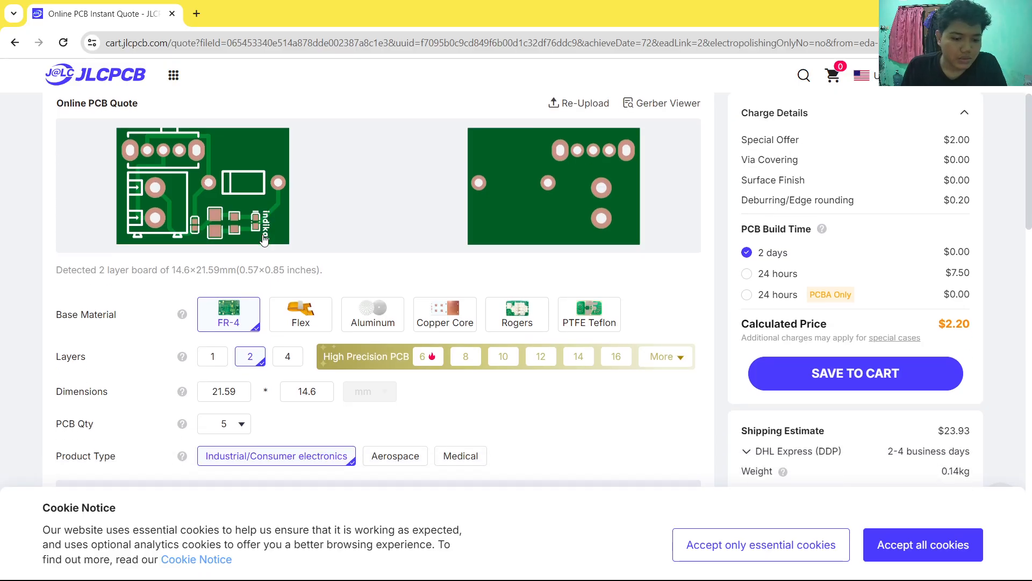
{"action": "scroll", "coordinate": [263, 240], "scroll_direction": "down", "scroll_amount": 1}
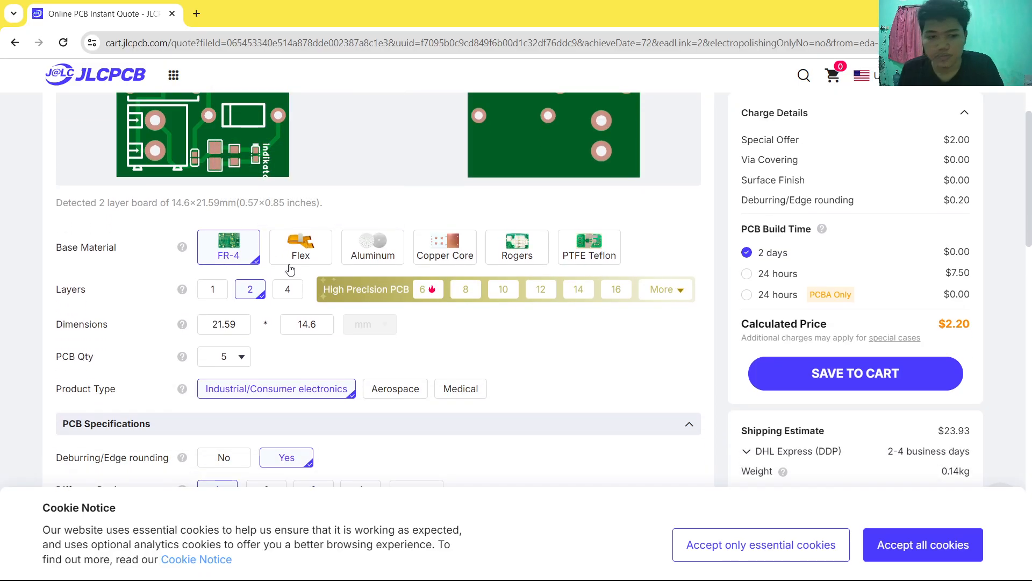
{"action": "scroll", "coordinate": [370, 341], "scroll_direction": "up", "scroll_amount": 1}
{"action": "scroll", "coordinate": [370, 341], "scroll_direction": "up", "scroll_amount": 2}
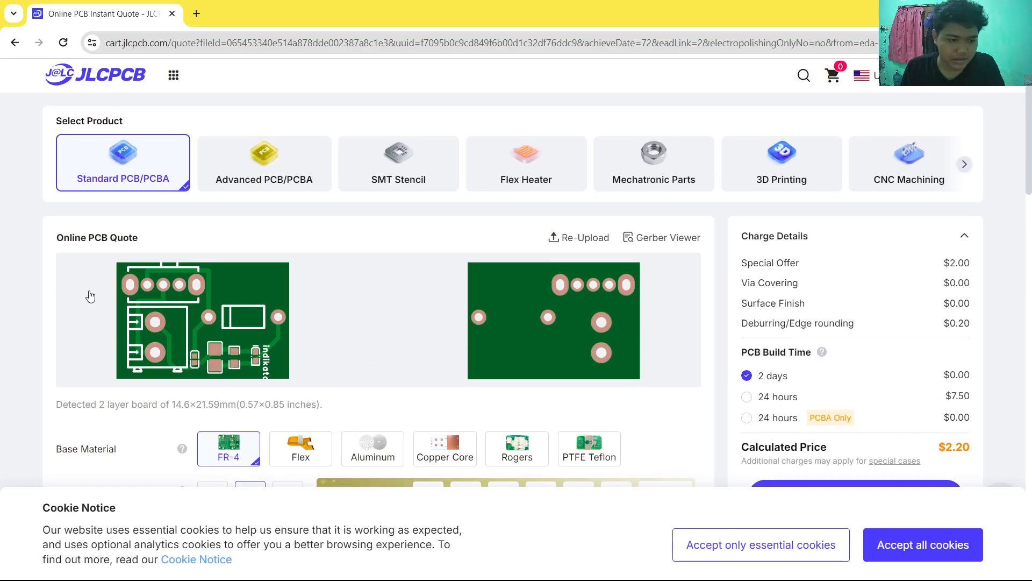
{"action": "scroll", "coordinate": [79, 242], "scroll_direction": "down", "scroll_amount": 2}
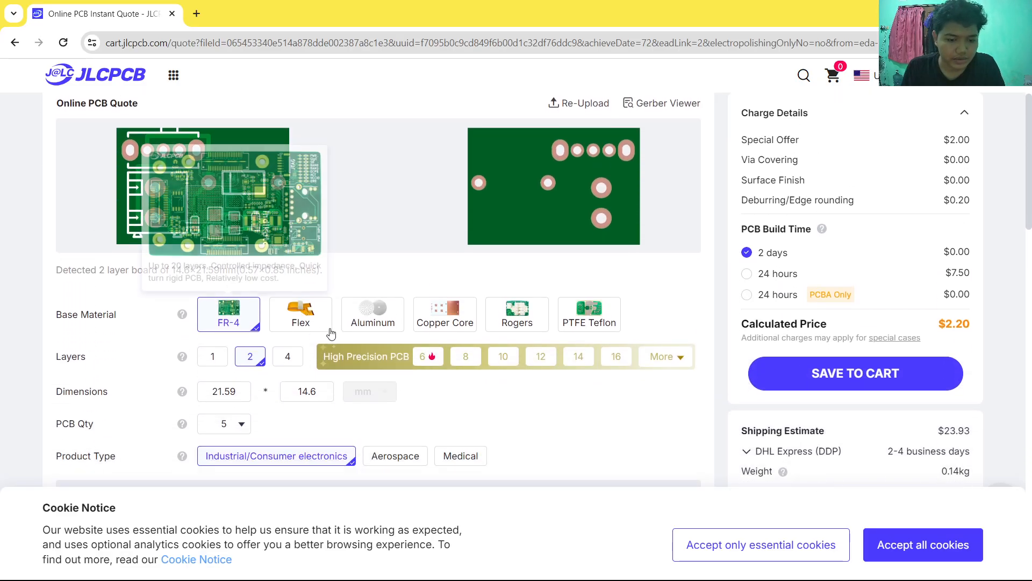
{"action": "mouse_move", "coordinate": [300, 315]}
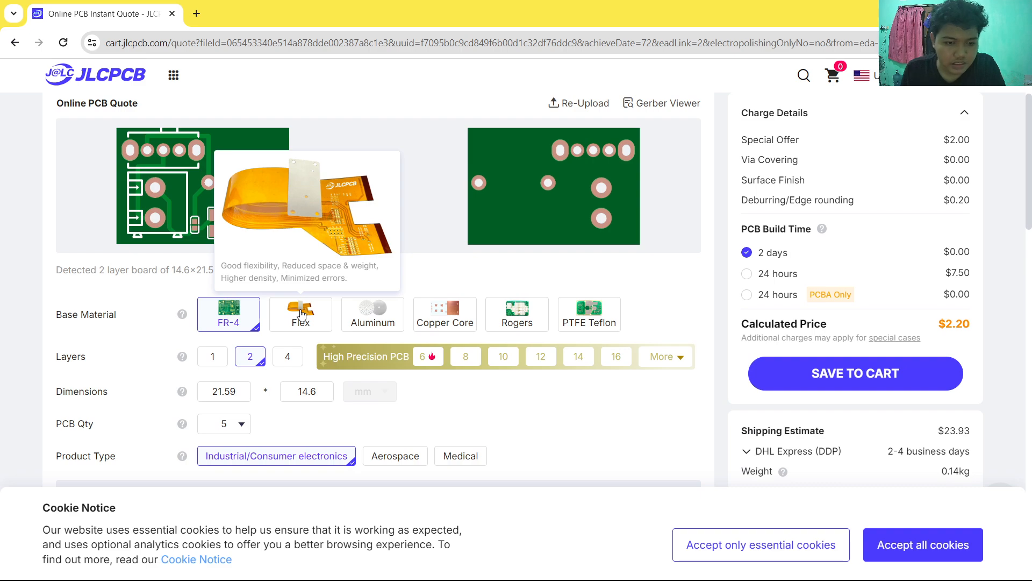
{"action": "left_click", "coordinate": [303, 319]}
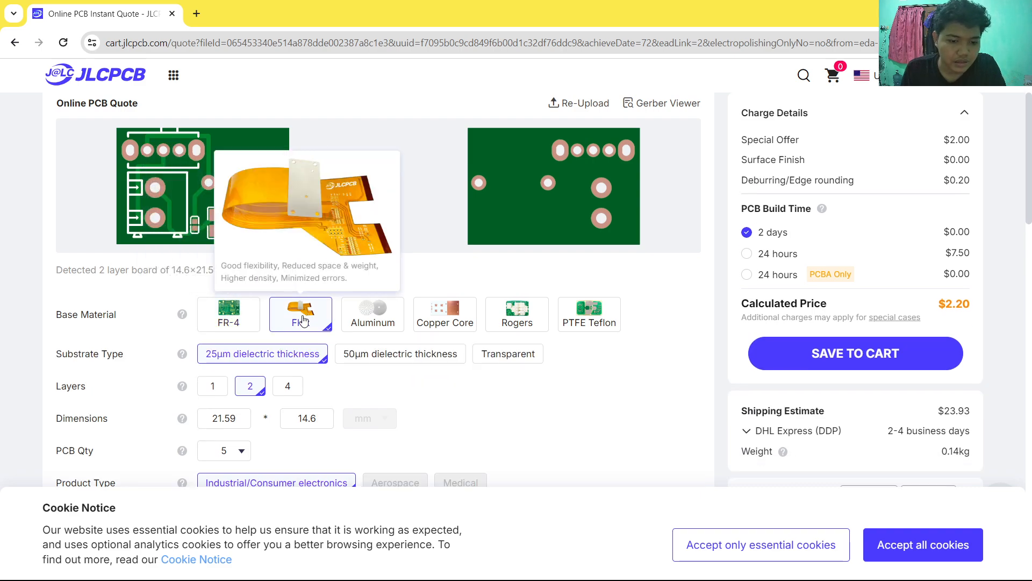
{"action": "left_click", "coordinate": [391, 317]}
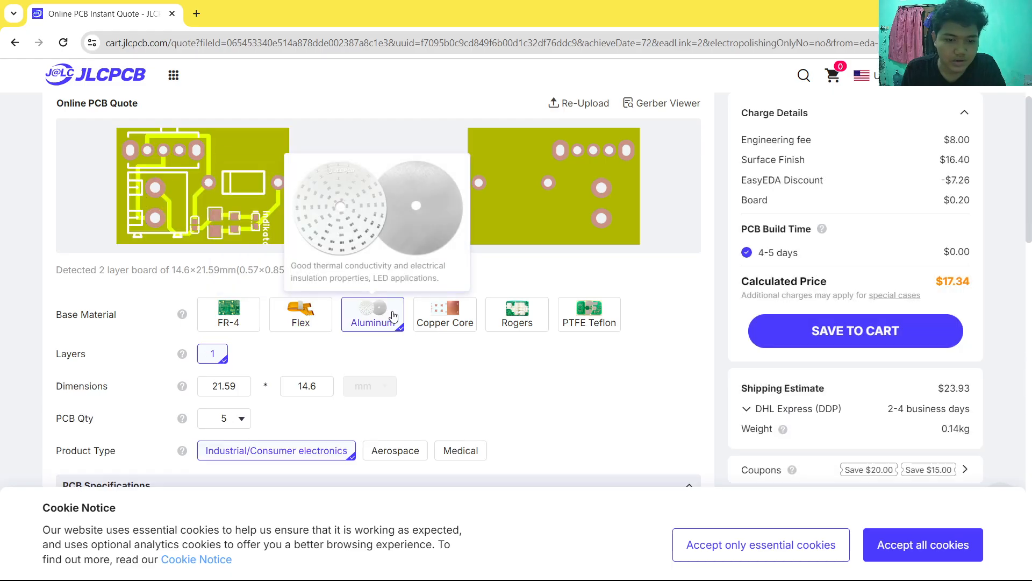
{"action": "left_click", "coordinate": [444, 316]}
{"action": "left_click", "coordinate": [517, 316]}
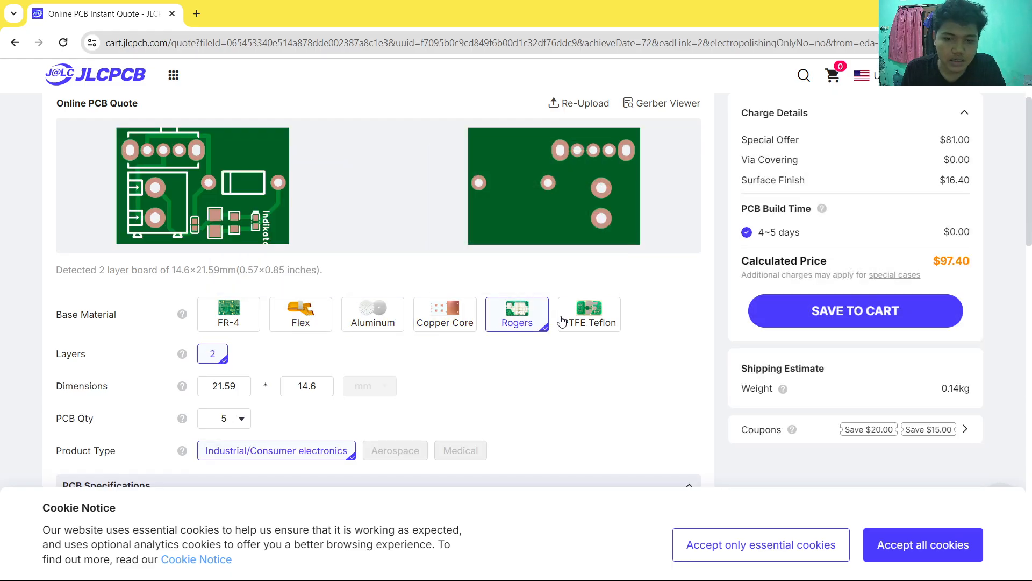
{"action": "left_click", "coordinate": [586, 317]}
{"action": "left_click", "coordinate": [465, 322]}
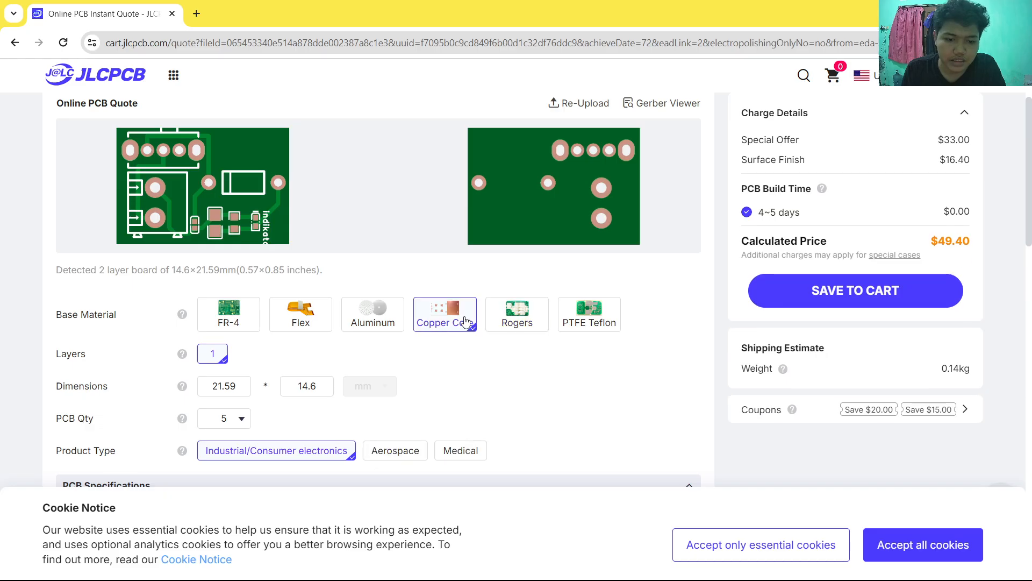
{"action": "left_click", "coordinate": [221, 319]}
Step: Try the 1-layer and 4-layer options for the board and return the layer count to 2
{"action": "scroll", "coordinate": [363, 346], "scroll_direction": "down", "scroll_amount": 1}
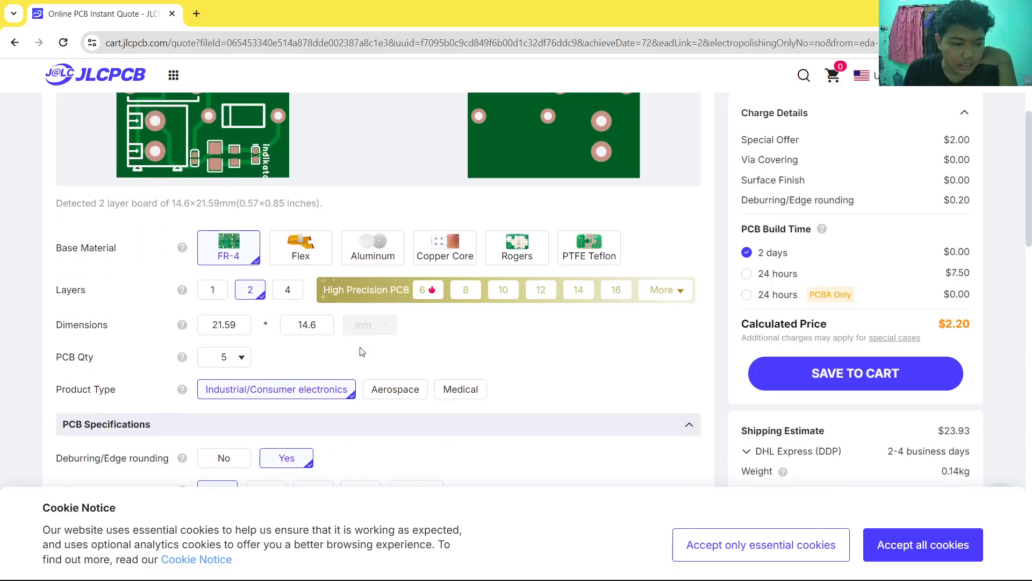
{"action": "scroll", "coordinate": [224, 290], "scroll_direction": "up", "scroll_amount": 2}
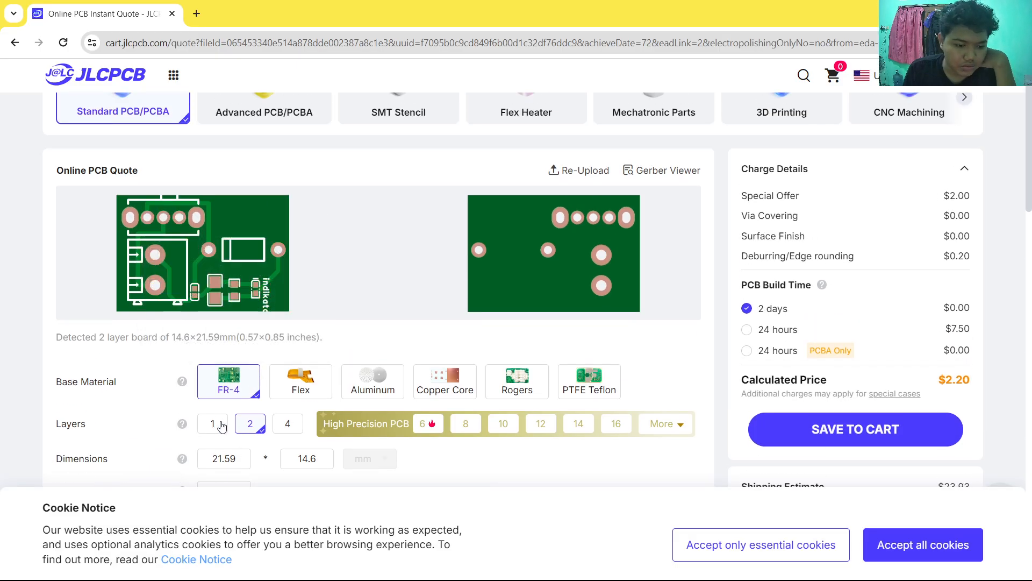
{"action": "left_click", "coordinate": [221, 425]}
{"action": "left_click", "coordinate": [288, 424]}
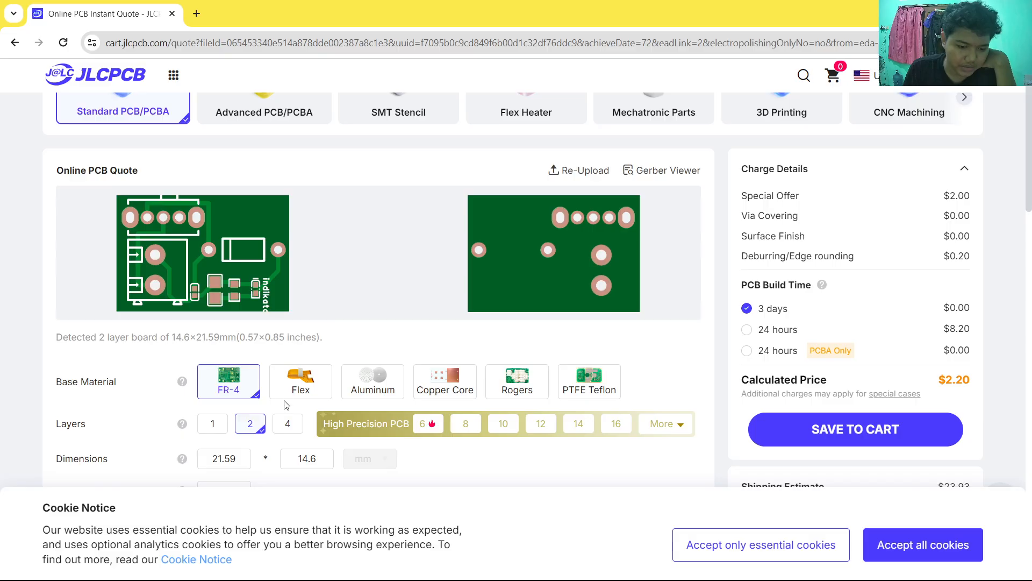
Step: Check the board's width and height in the quote's dimension settings
{"action": "scroll", "coordinate": [286, 405], "scroll_direction": "down", "scroll_amount": 1}
{"action": "left_click", "coordinate": [291, 395]}
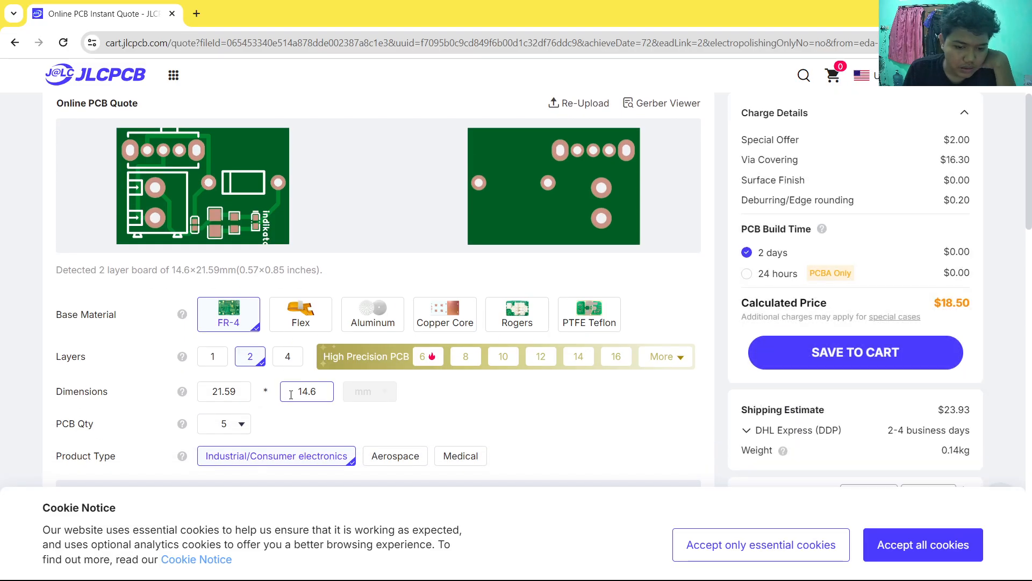
{"action": "scroll", "coordinate": [290, 395], "scroll_direction": "down", "scroll_amount": 1}
{"action": "left_click", "coordinate": [219, 322]}
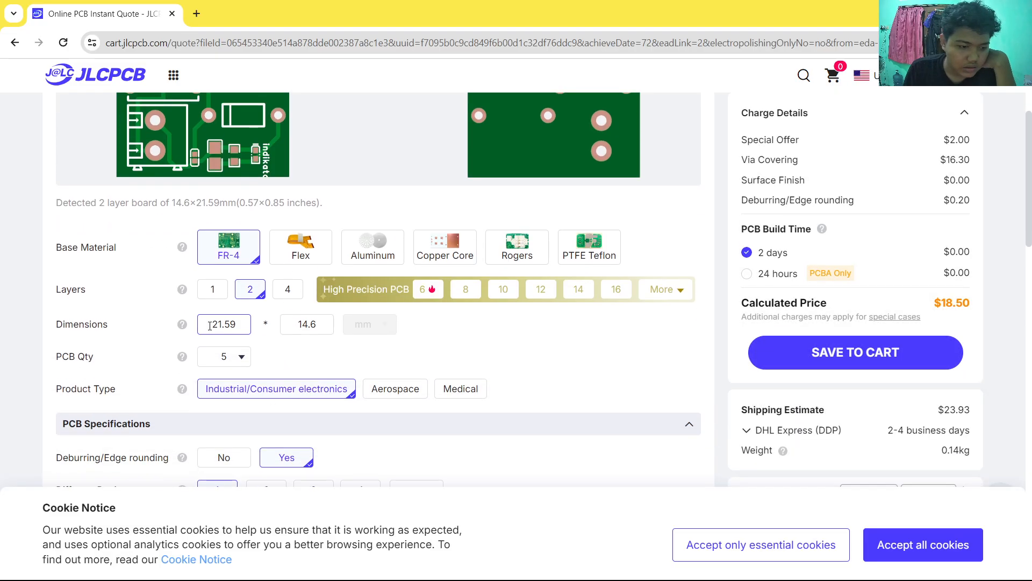
{"action": "left_click", "coordinate": [295, 334]}
{"action": "left_click", "coordinate": [298, 347]}
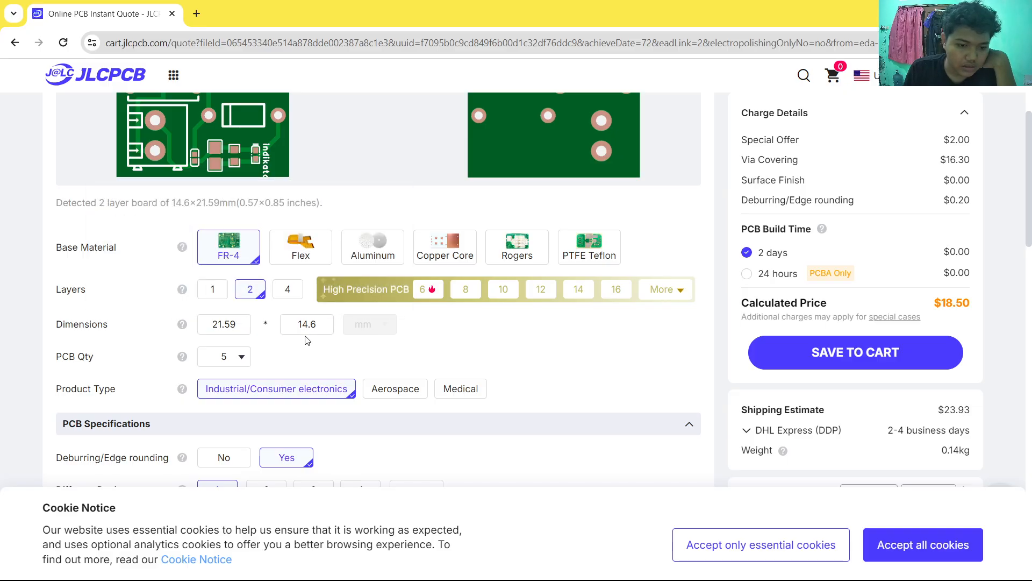
Step: Set the PCB color to Purple in the PCB specifications after trying Red
{"action": "scroll", "coordinate": [307, 340], "scroll_direction": "down", "scroll_amount": 2}
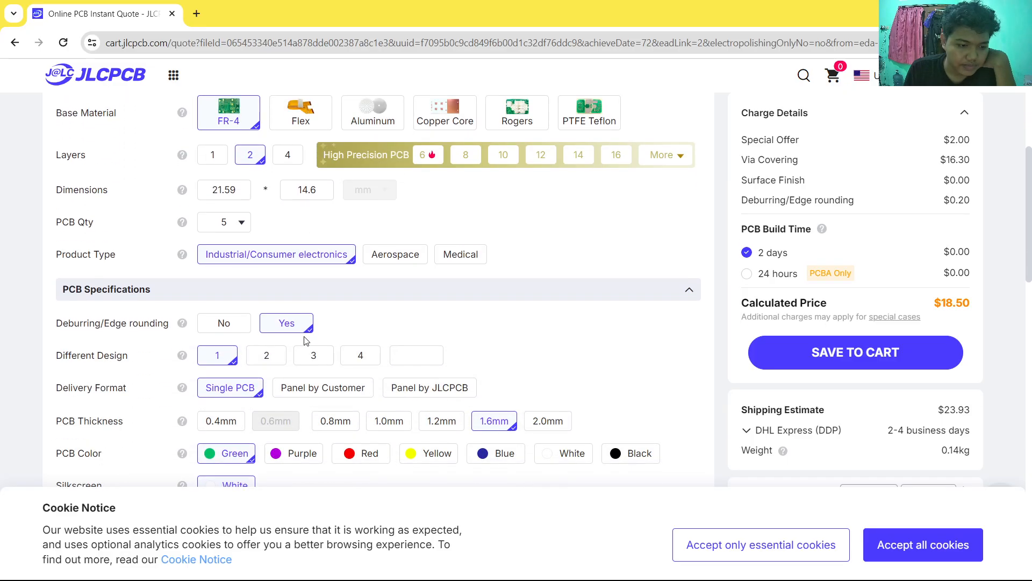
{"action": "scroll", "coordinate": [303, 340], "scroll_direction": "down", "scroll_amount": 2}
{"action": "scroll", "coordinate": [282, 350], "scroll_direction": "up", "scroll_amount": 1}
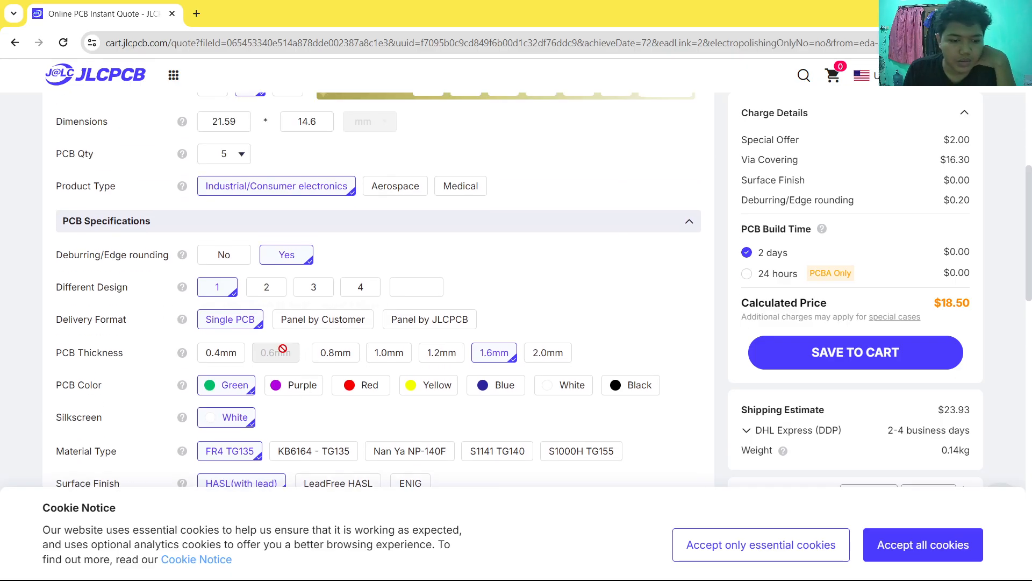
{"action": "left_click", "coordinate": [301, 386]}
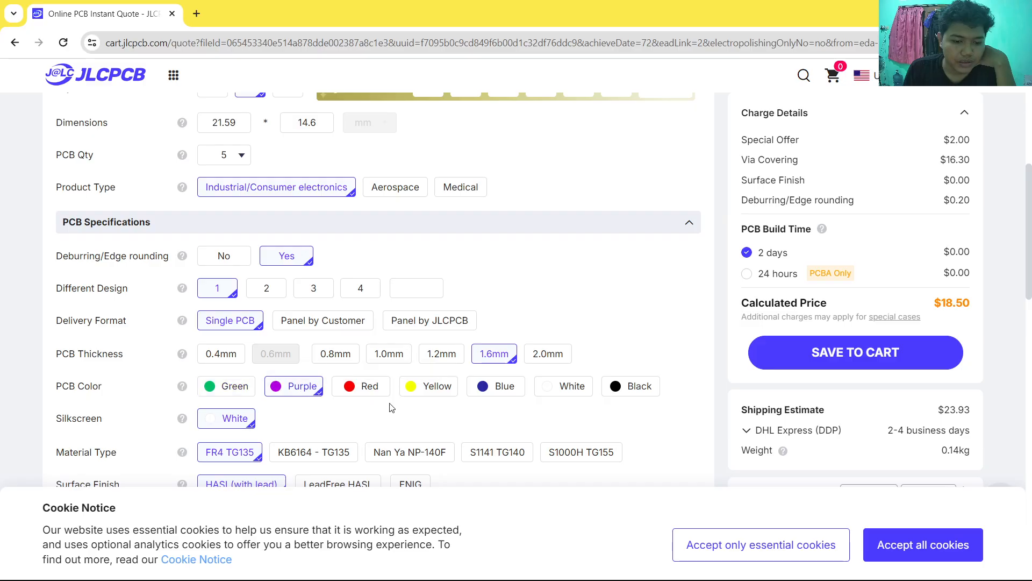
{"action": "left_click", "coordinate": [361, 386]}
{"action": "scroll", "coordinate": [454, 399], "scroll_direction": "up", "scroll_amount": 5}
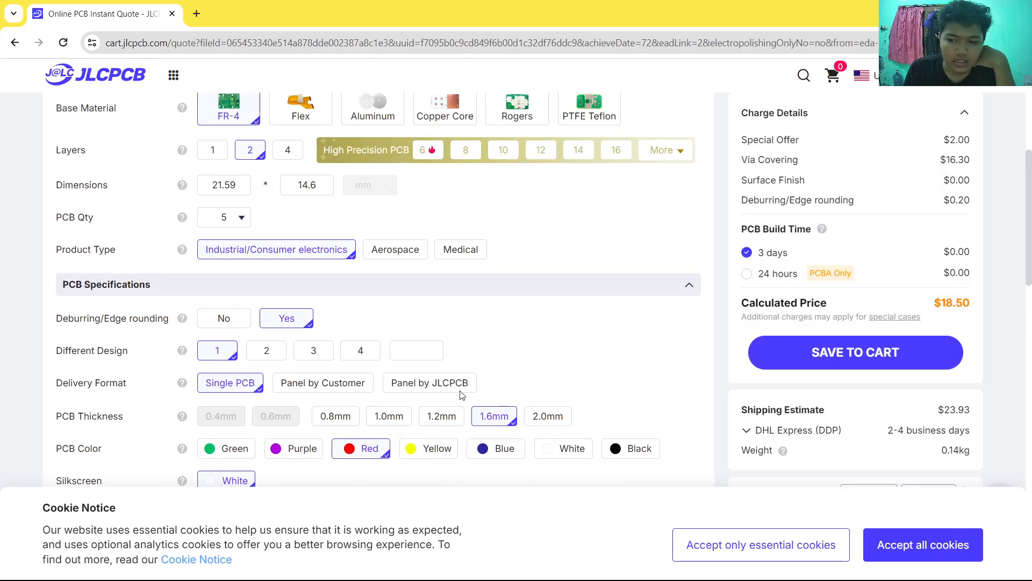
{"action": "scroll", "coordinate": [269, 355], "scroll_direction": "down", "scroll_amount": 1}
{"action": "scroll", "coordinate": [269, 355], "scroll_direction": "down", "scroll_amount": 6}
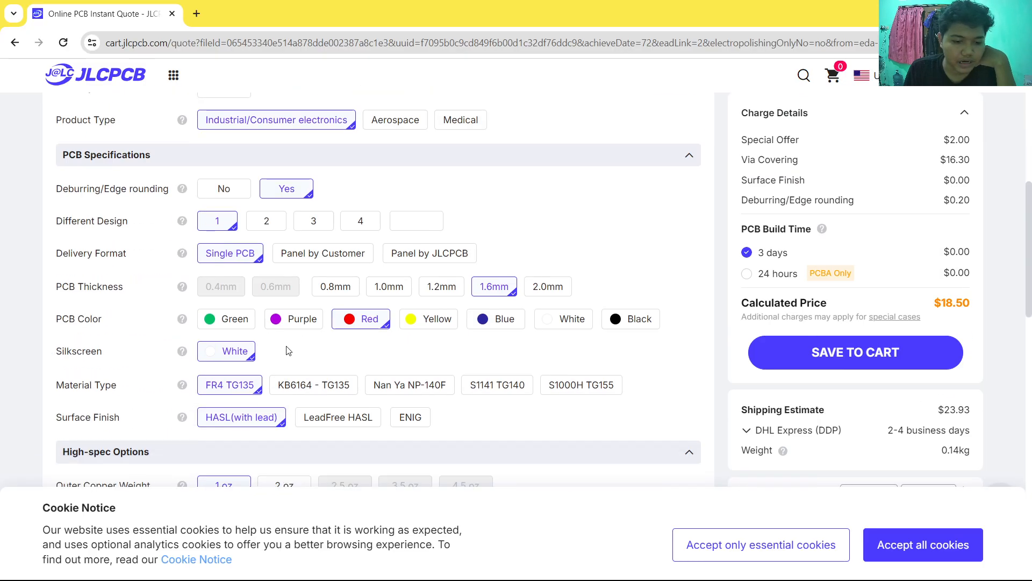
{"action": "left_click", "coordinate": [298, 317]}
{"action": "scroll", "coordinate": [301, 330], "scroll_direction": "up", "scroll_amount": 1}
{"action": "scroll", "coordinate": [299, 329], "scroll_direction": "up", "scroll_amount": 5}
{"action": "scroll", "coordinate": [299, 329], "scroll_direction": "down", "scroll_amount": 5}
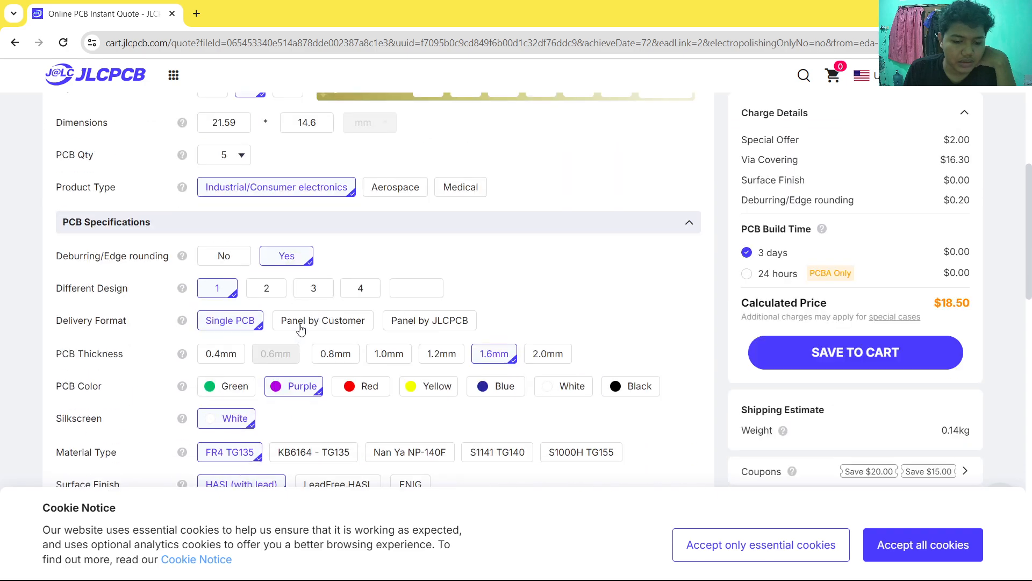
Step: Review the remaining PCB specifications, the high-spec options and the individual amounts in the charge details
{"action": "scroll", "coordinate": [238, 276], "scroll_direction": "down", "scroll_amount": 1}
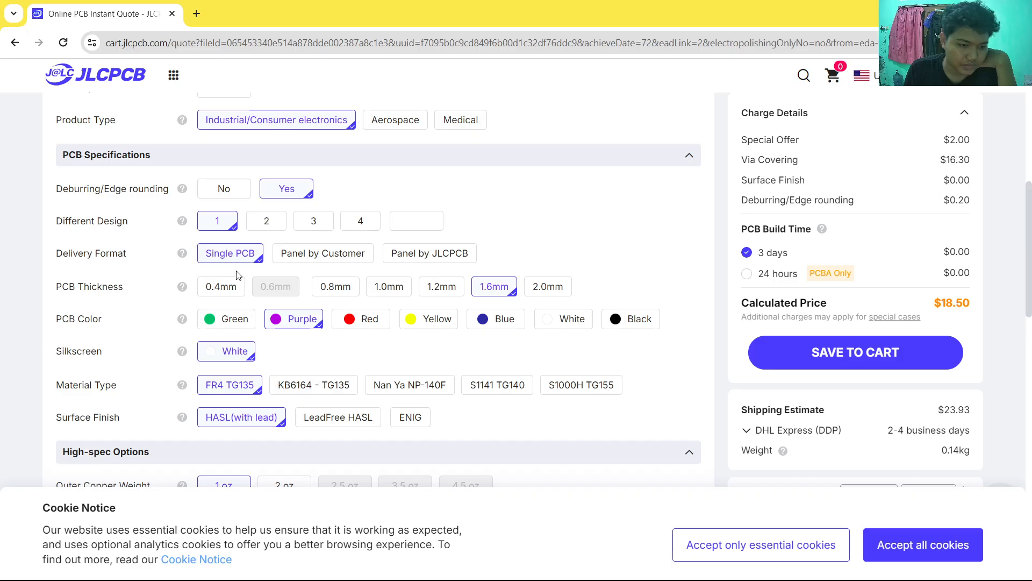
{"action": "scroll", "coordinate": [348, 281], "scroll_direction": "down", "scroll_amount": 1}
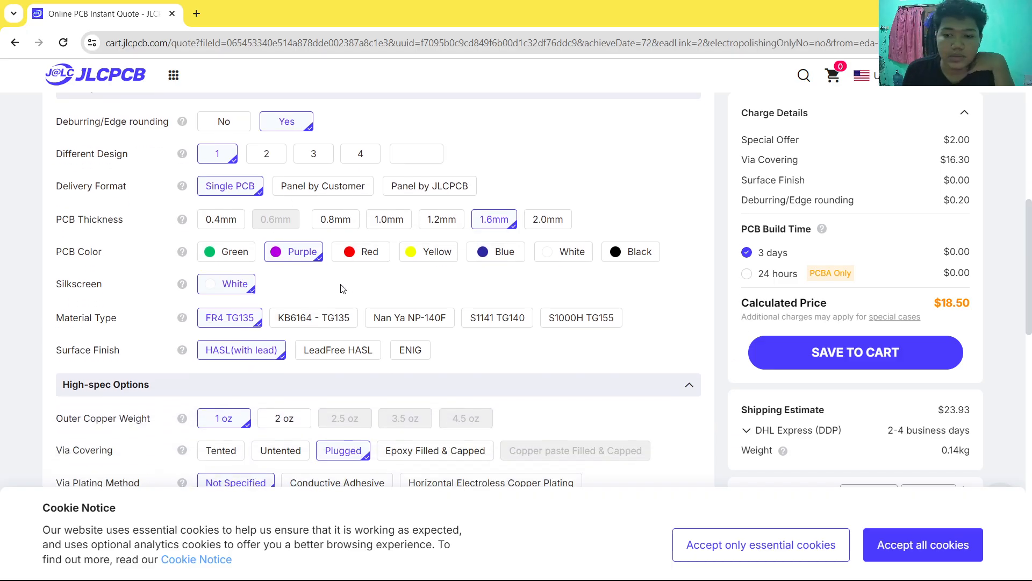
{"action": "scroll", "coordinate": [342, 289], "scroll_direction": "down", "scroll_amount": 2}
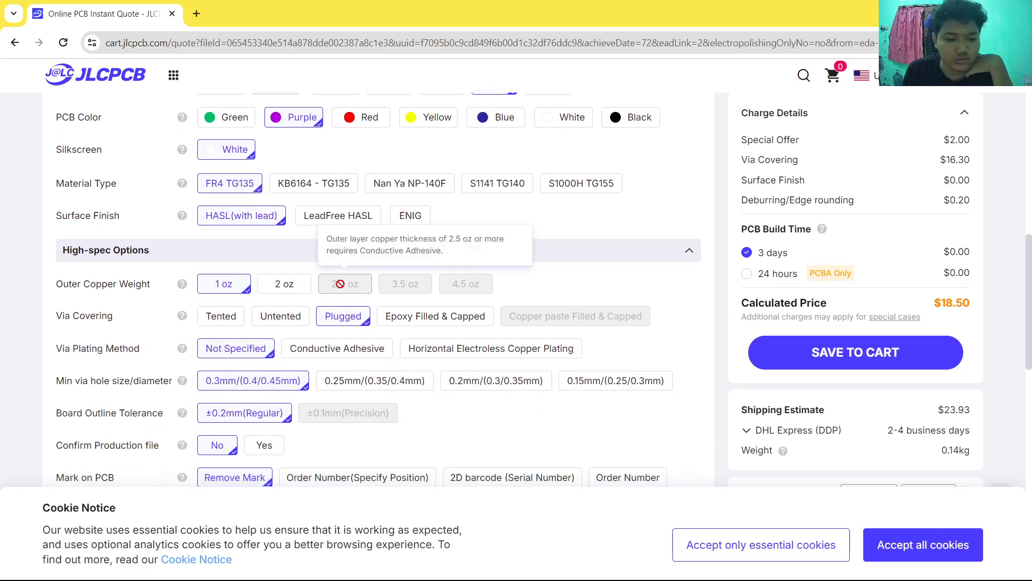
{"action": "scroll", "coordinate": [340, 284], "scroll_direction": "down", "scroll_amount": 1}
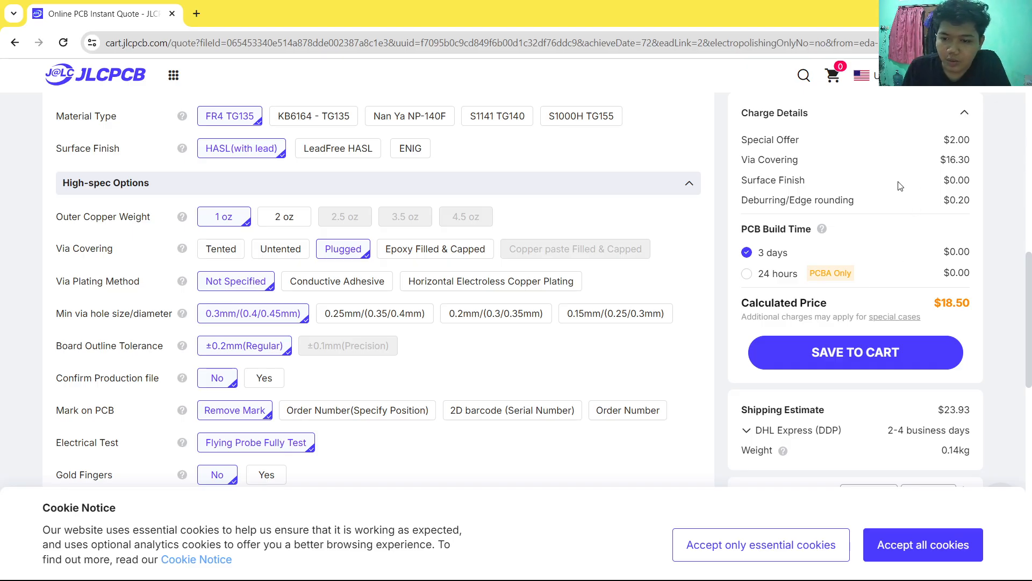
{"action": "scroll", "coordinate": [900, 186], "scroll_direction": "up", "scroll_amount": 1}
{"action": "left_click_drag", "start_coordinate": [969, 136], "coordinate": [923, 147]}
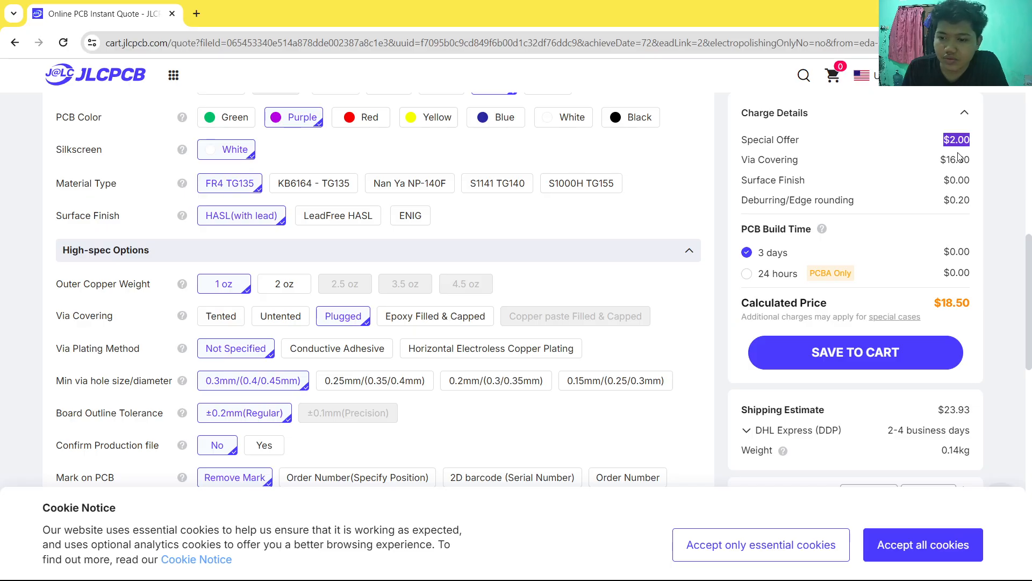
{"action": "left_click", "coordinate": [973, 163]}
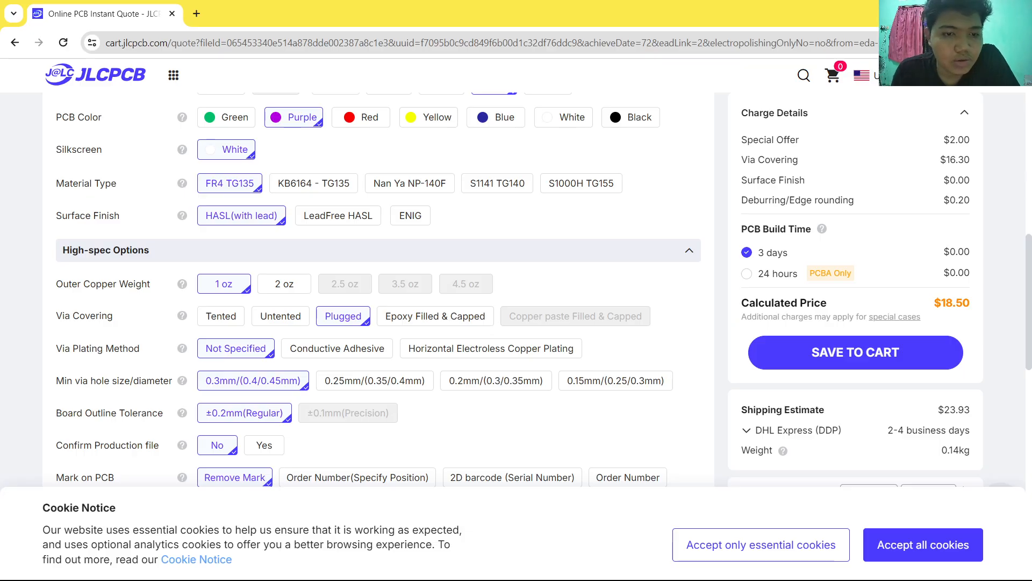
Step: Switch from the JLCPCB quote back to the PCB1 layout in EasyEDA Pro
{"action": "key", "text": "super+d"}
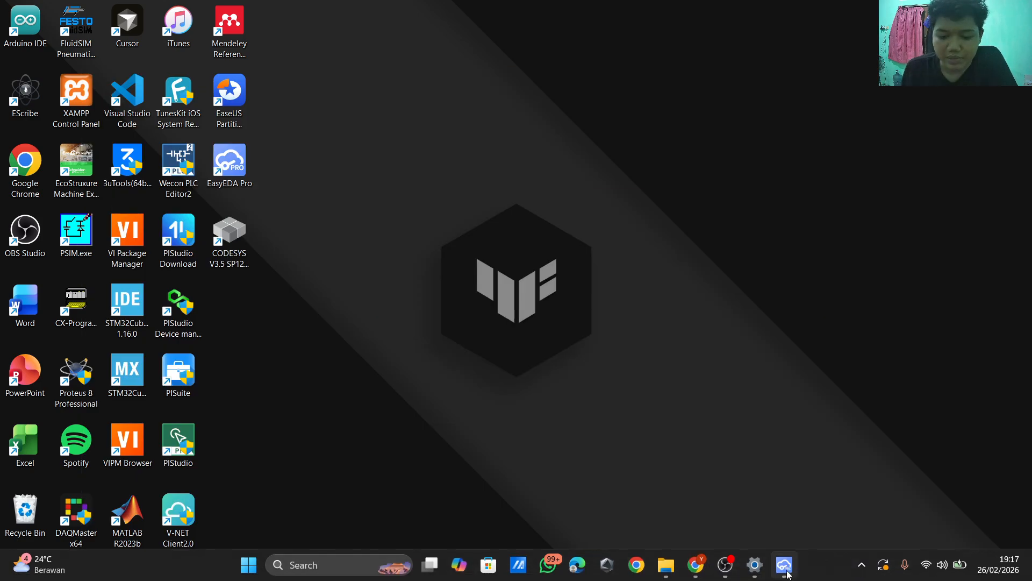
{"action": "left_click", "coordinate": [786, 572]}
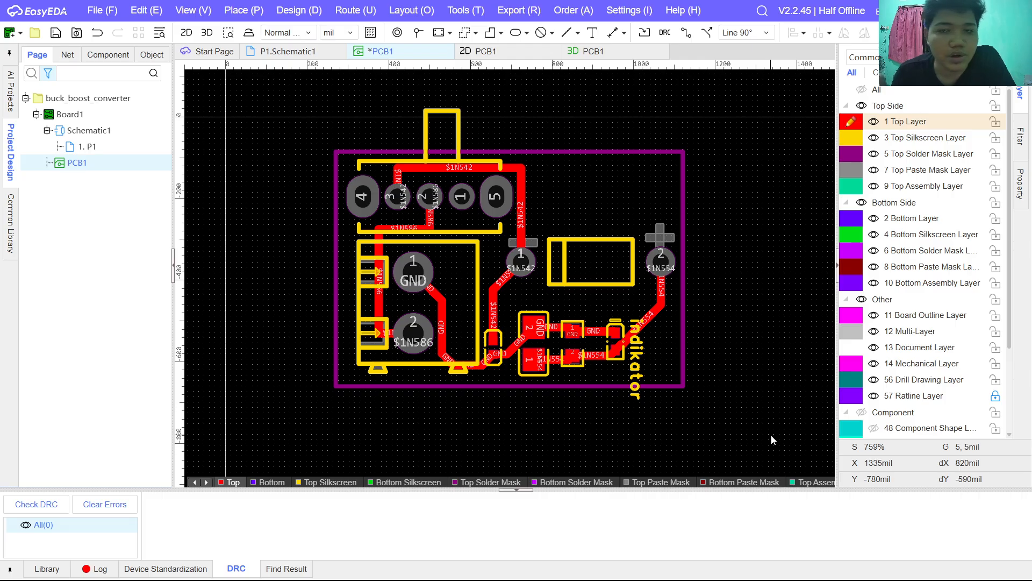
{"action": "mouse_move", "coordinate": [770, 574]}
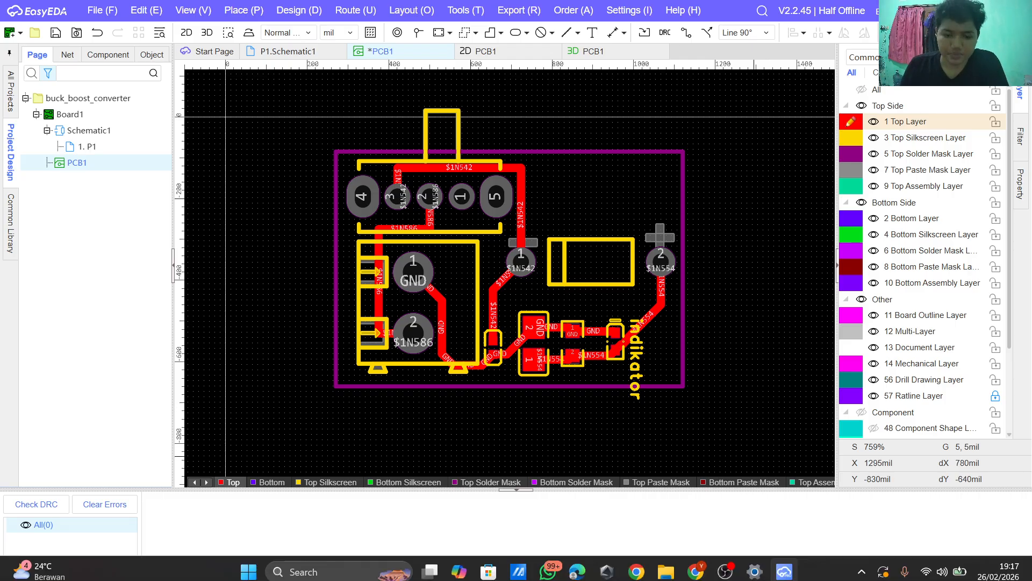